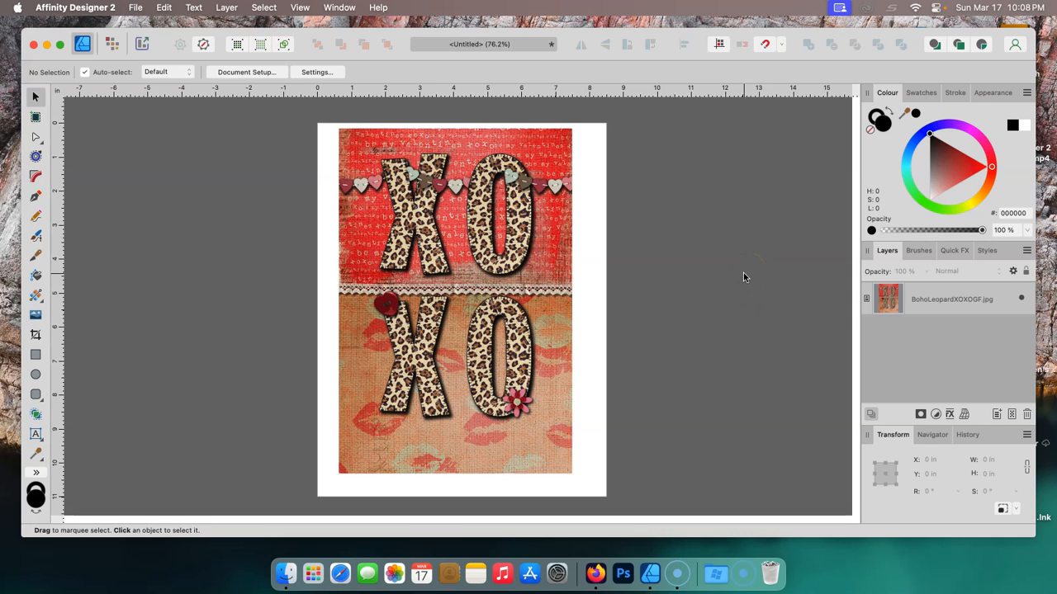
- Open the application settings and review the General document and other options
click(46, 10)
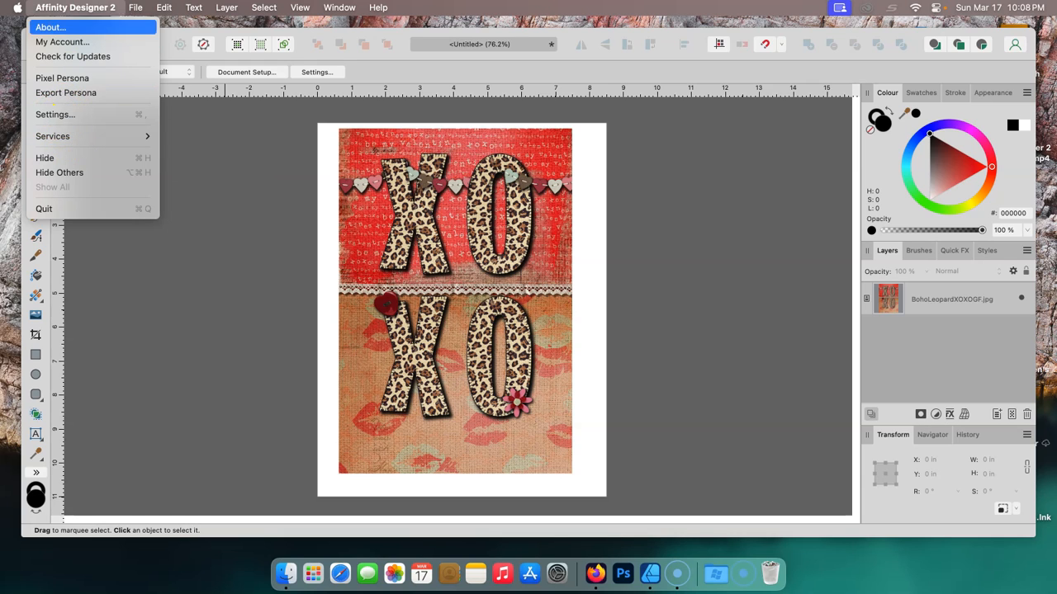
click(42, 115)
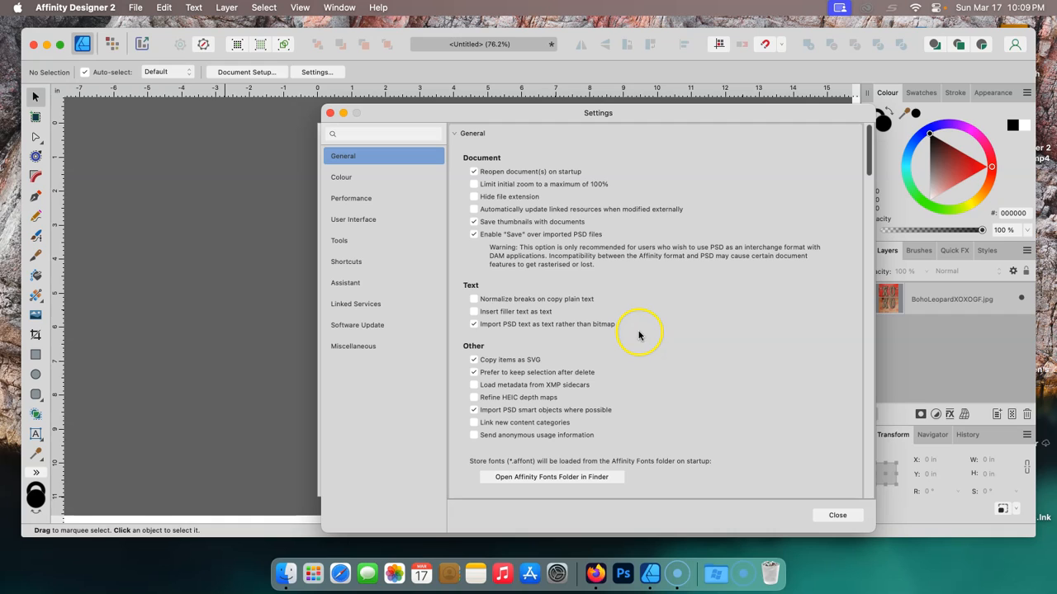
click(474, 372)
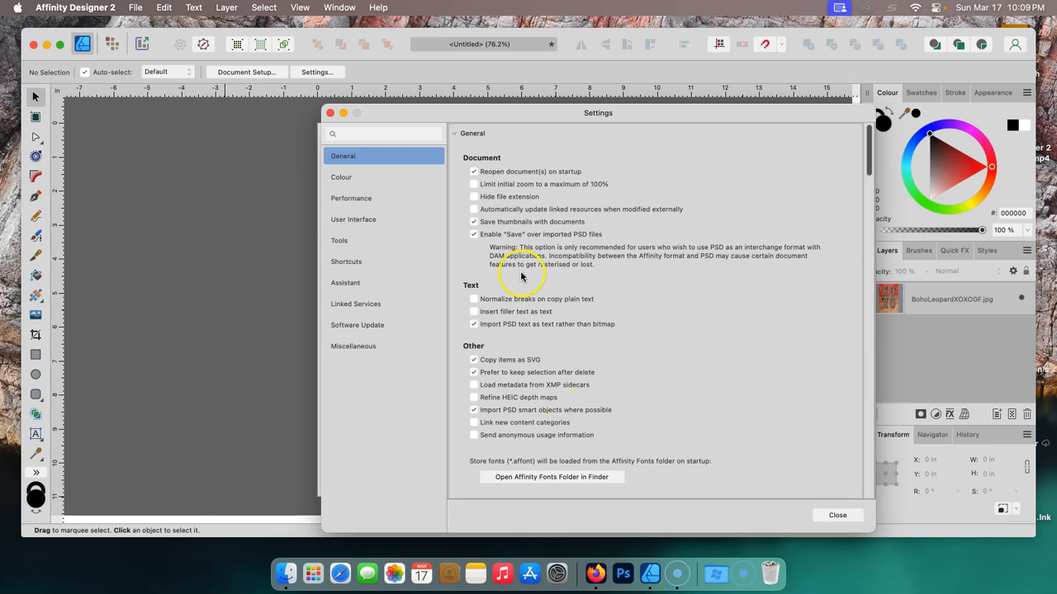
- Set the RGB colour profile to sRGB IEC61966-2.1 in the Colour settings
click(342, 180)
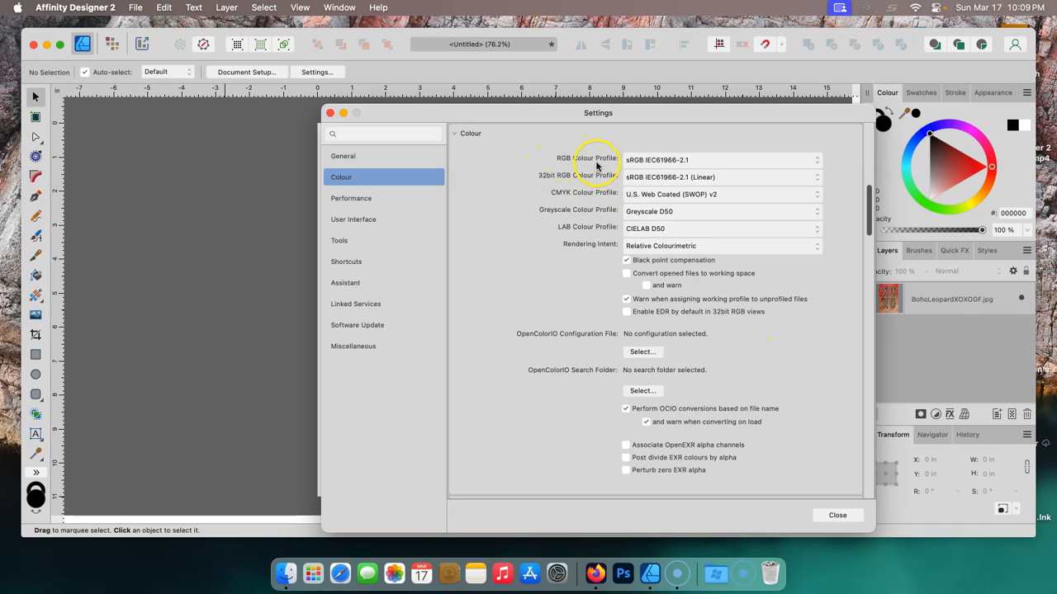
click(818, 163)
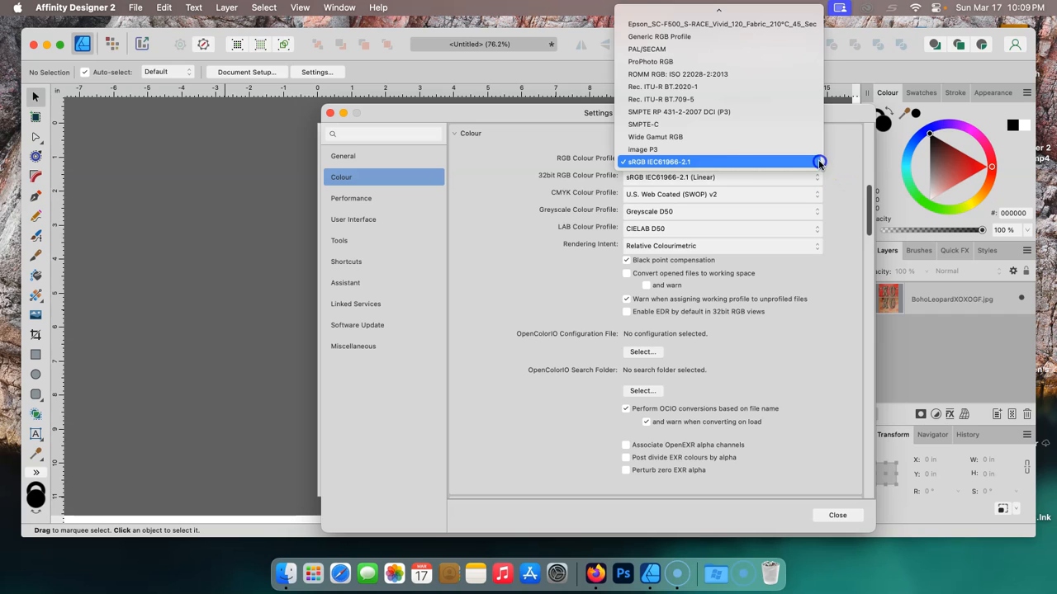
click(647, 163)
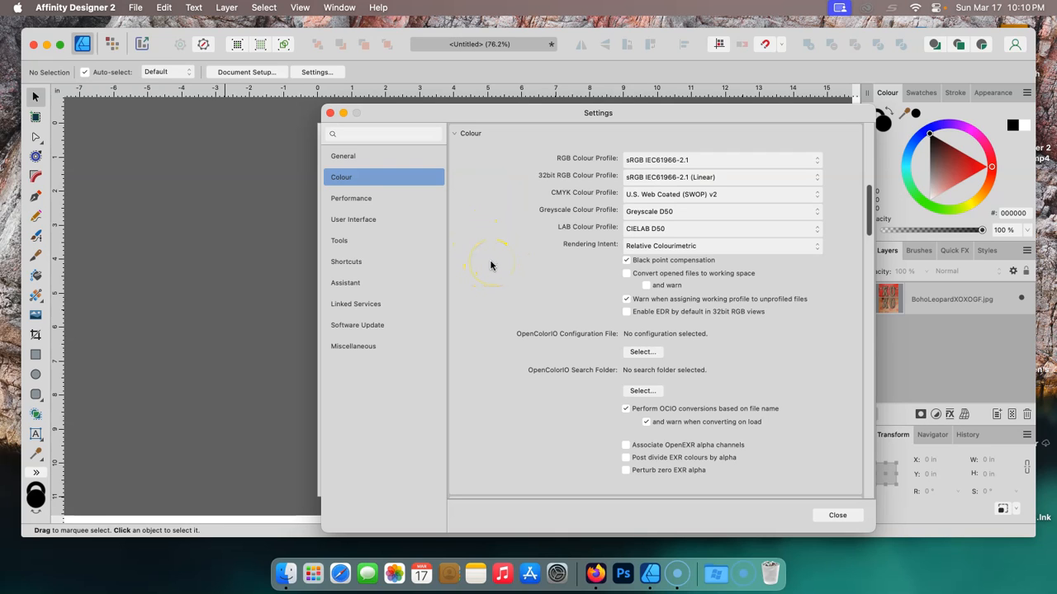
- Raise the background and artboard background grey levels and set the UI style to Light
click(339, 199)
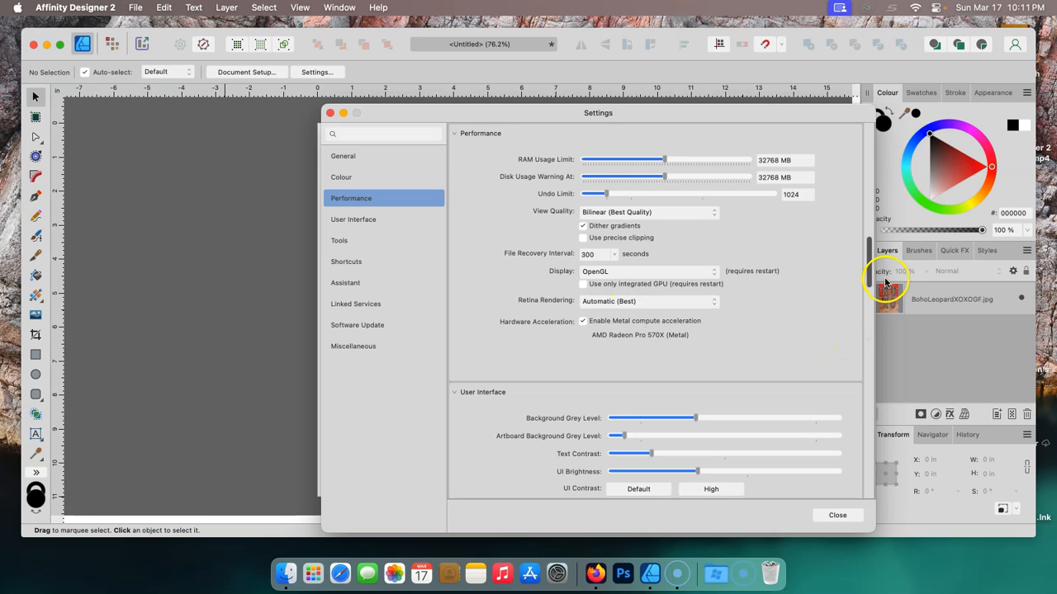
drag(872, 268, 871, 292)
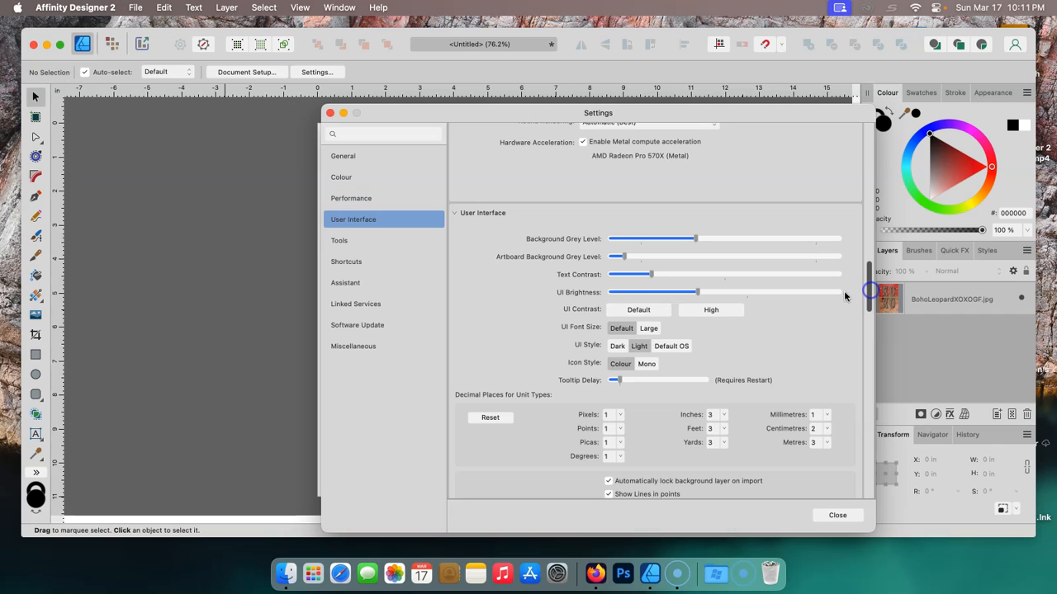
mouse_move(624, 257)
mouse_down()
mouse_move(651, 263)
mouse_move(632, 259)
mouse_up()
drag(697, 245, 754, 240)
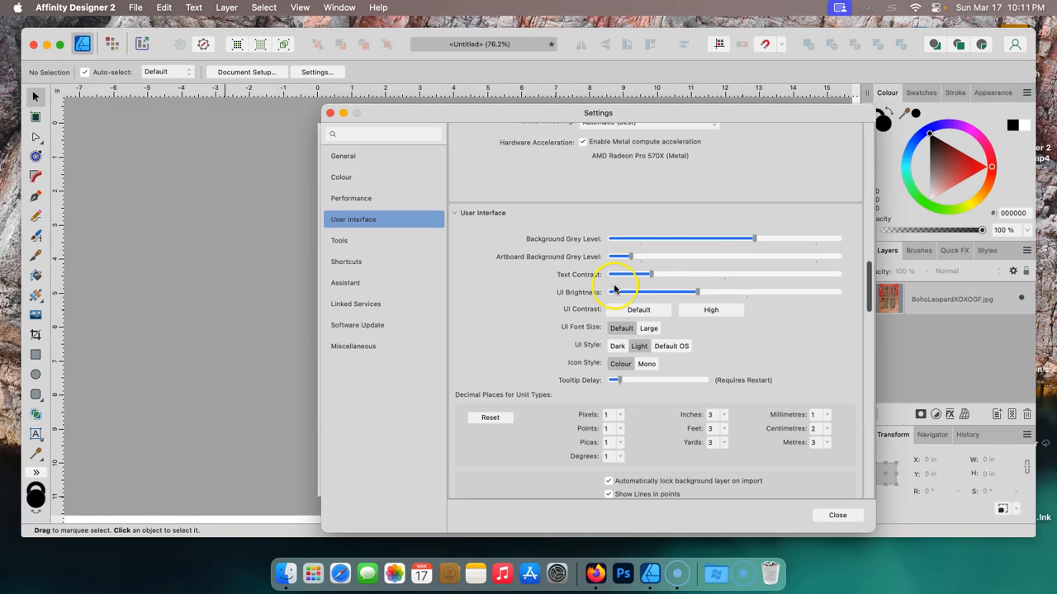
click(640, 347)
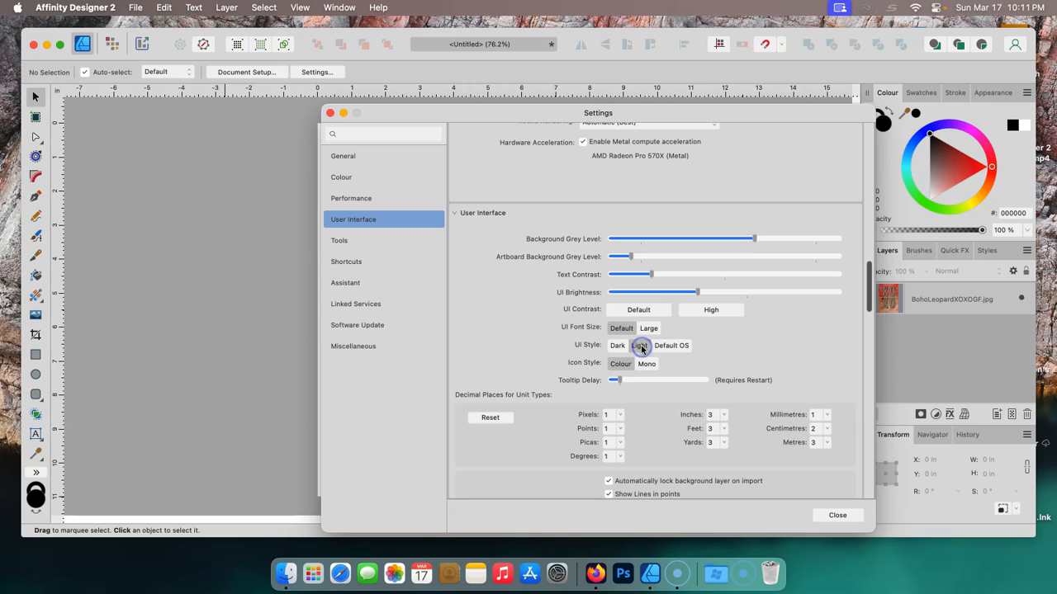
click(636, 347)
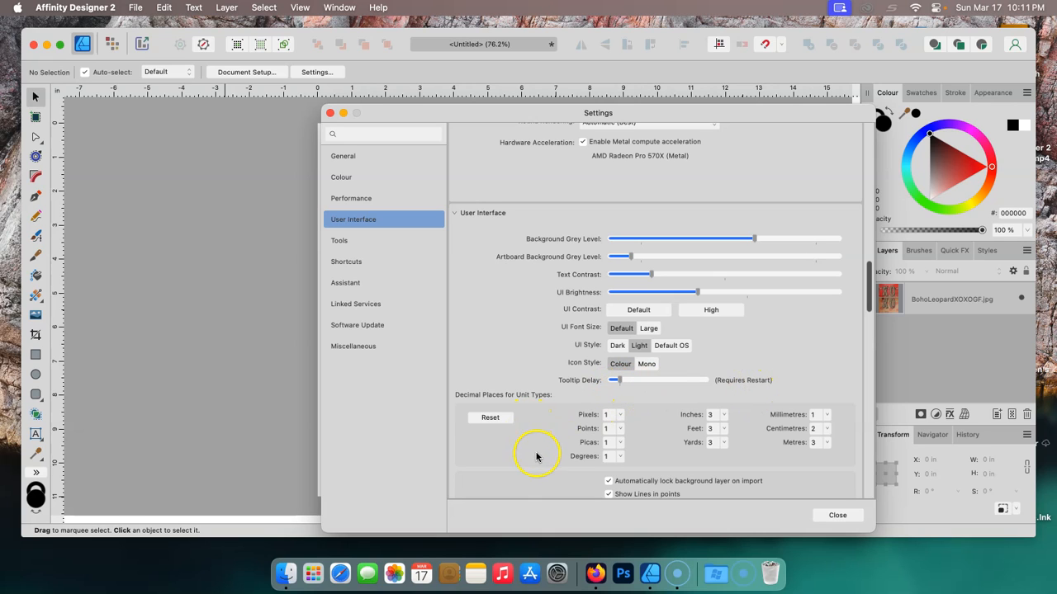
- Set the nudge distance units to Inches in the Tools settings
drag(868, 301, 866, 324)
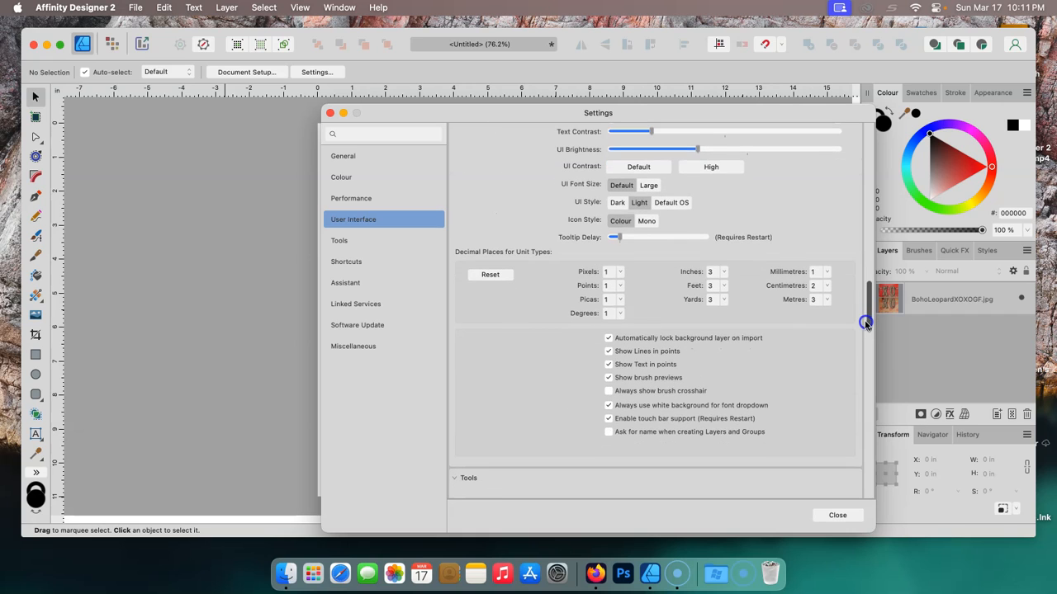
drag(866, 323, 866, 331)
drag(865, 337, 864, 367)
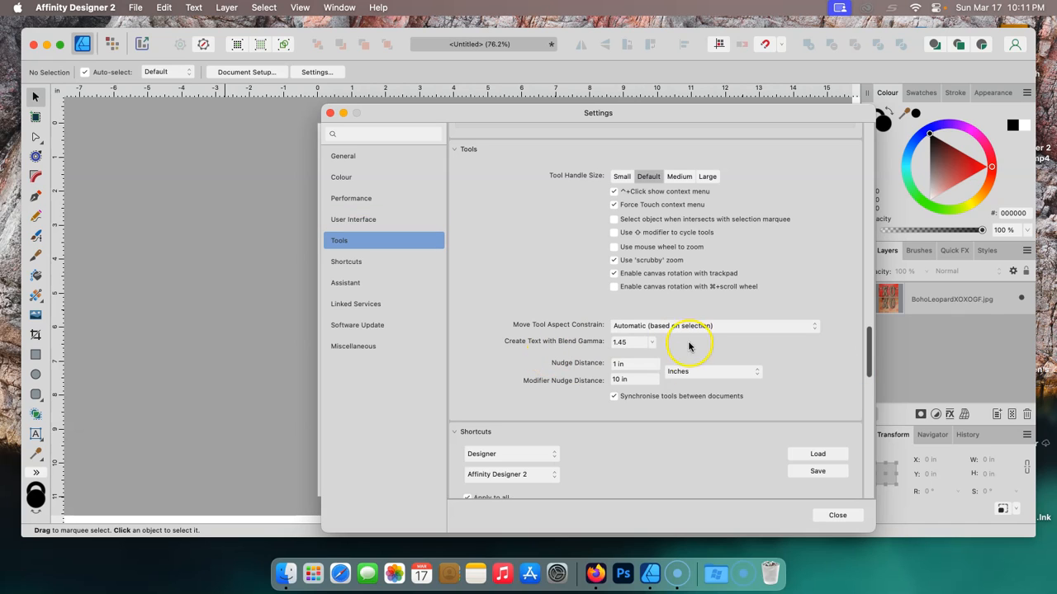
click(755, 373)
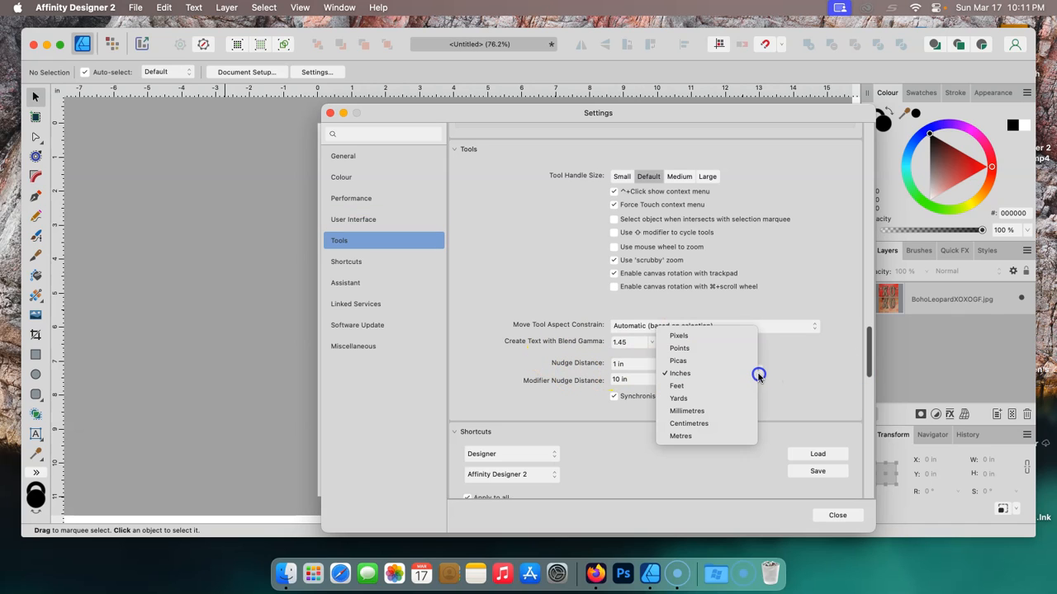
click(682, 373)
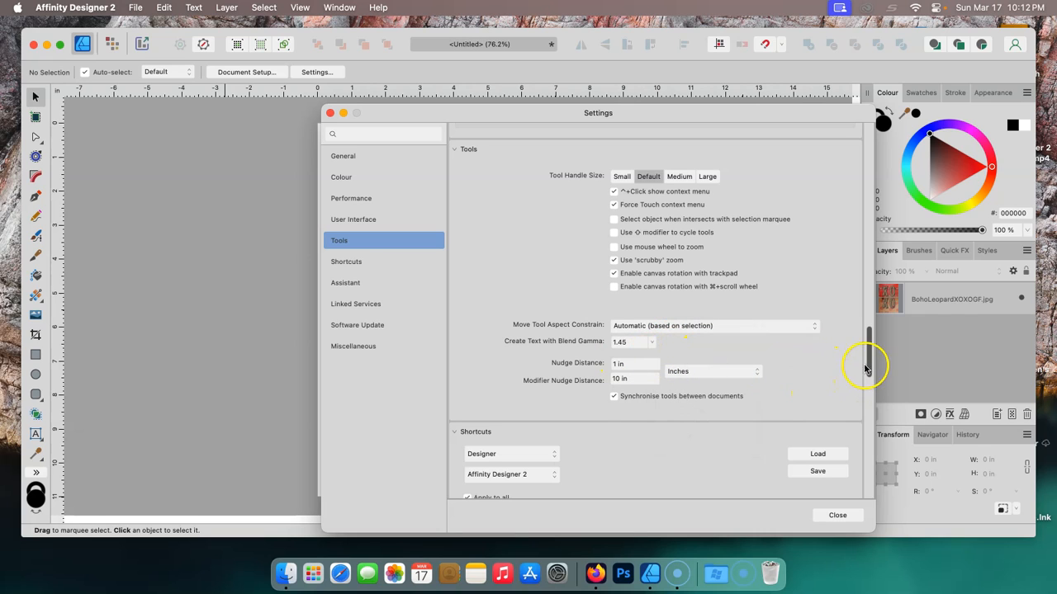
- Browse the Shortcuts, Assistant, Linked Services, Software Update and Miscellaneous settings, then close the settings
mouse_move(867, 360)
mouse_down()
mouse_move(868, 402)
mouse_move(865, 356)
mouse_up()
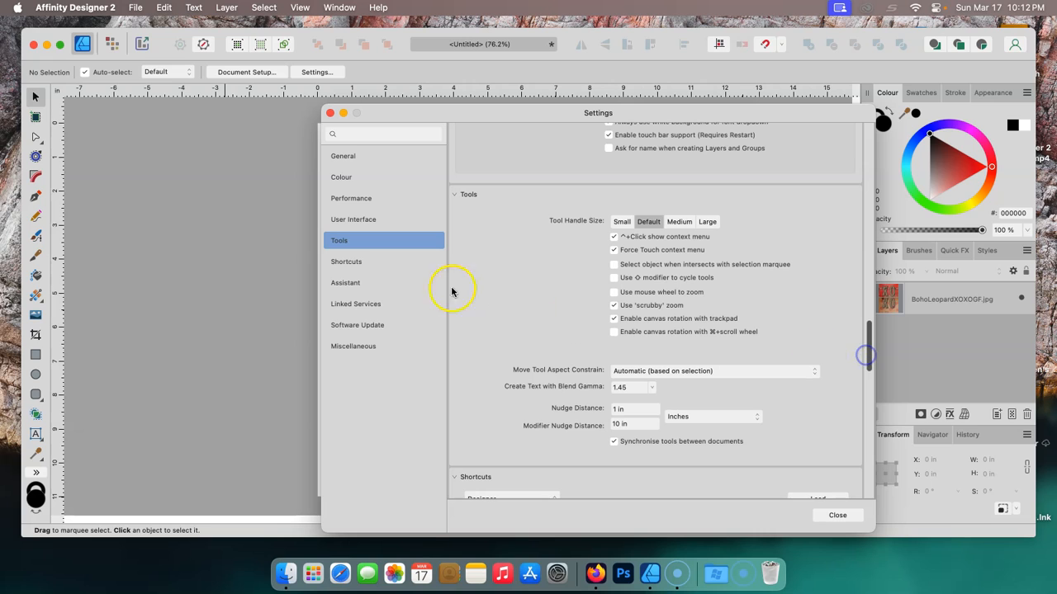
click(348, 262)
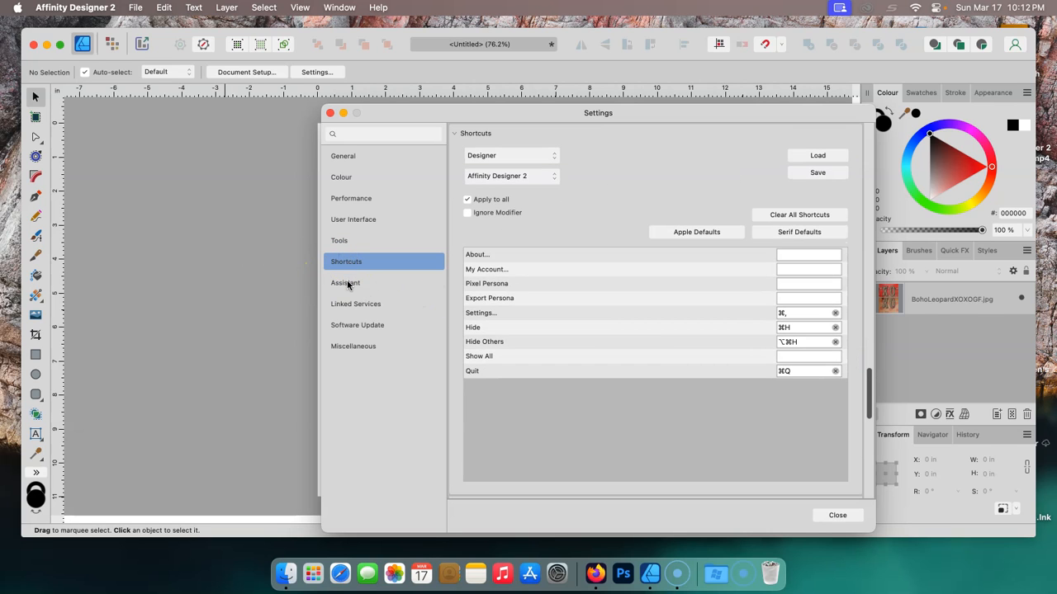
click(348, 283)
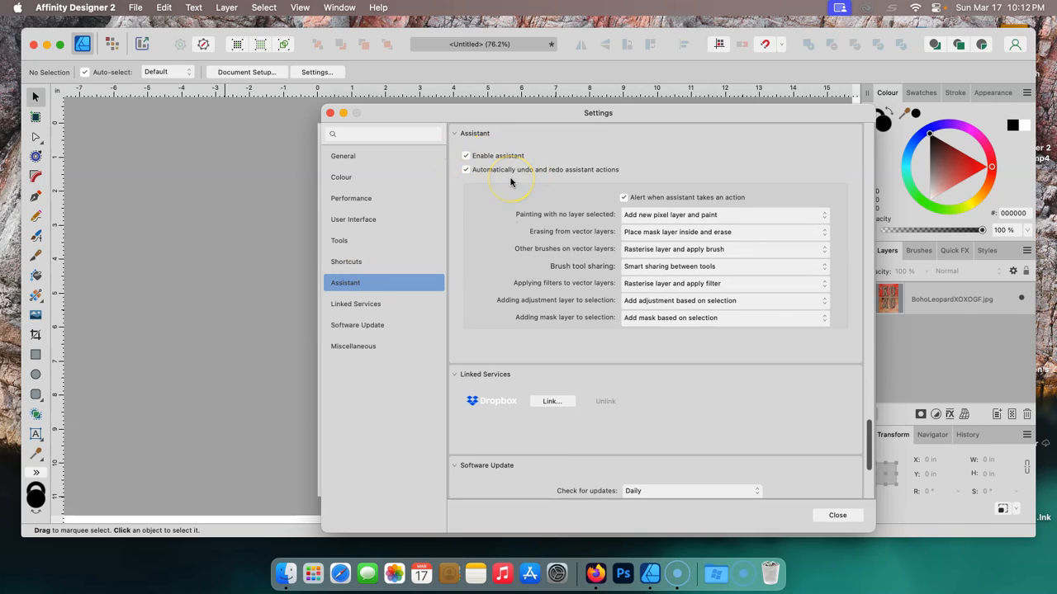
click(351, 305)
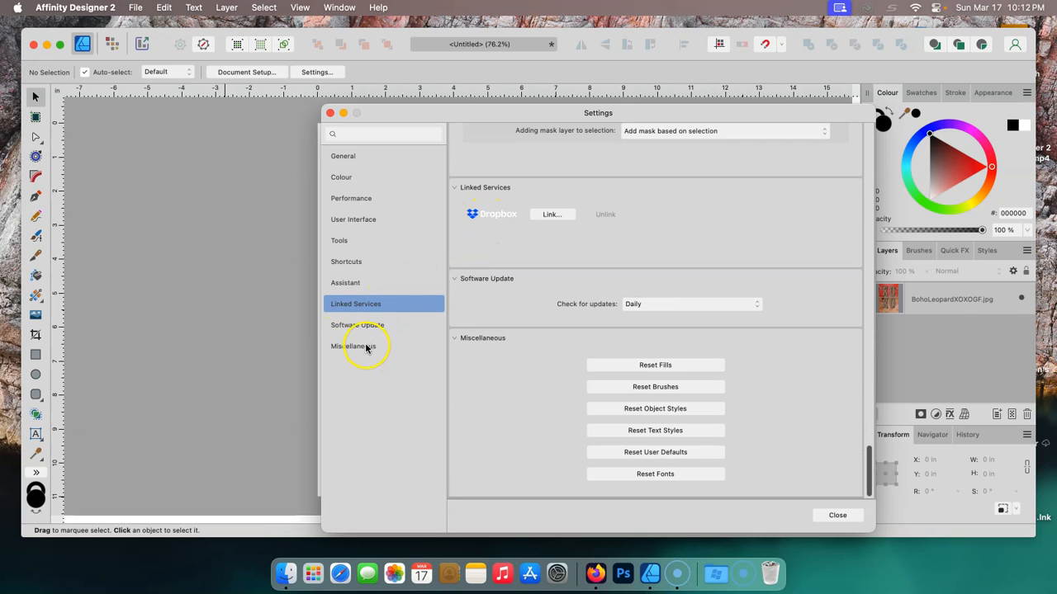
click(367, 327)
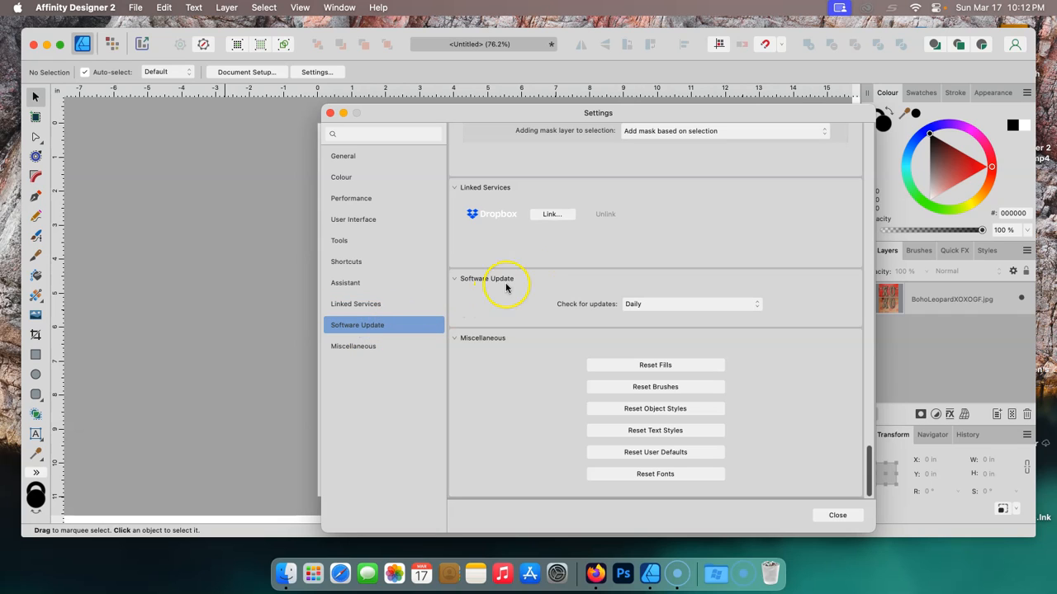
click(371, 330)
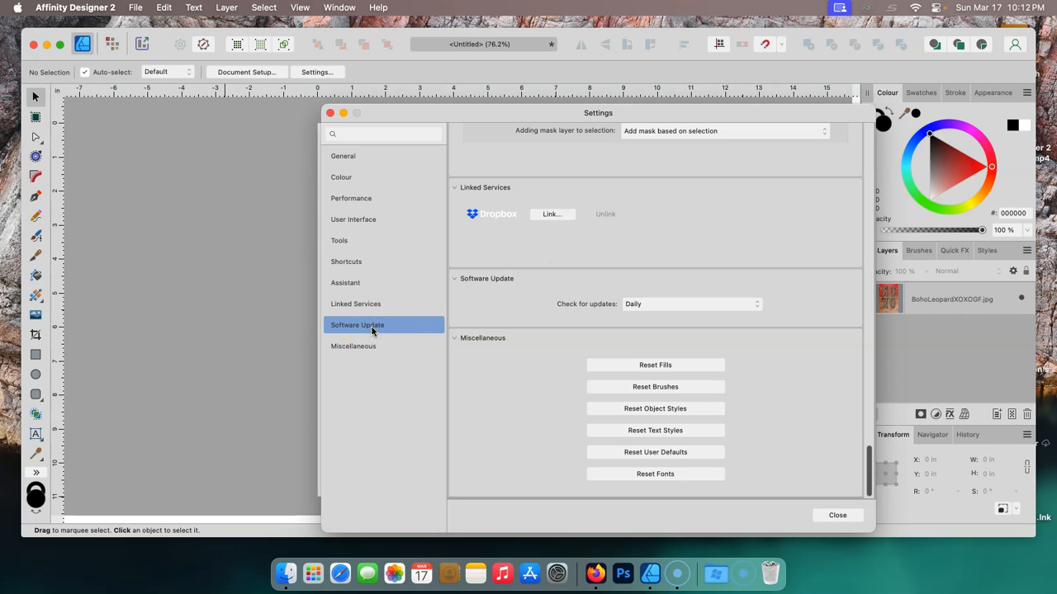
click(360, 304)
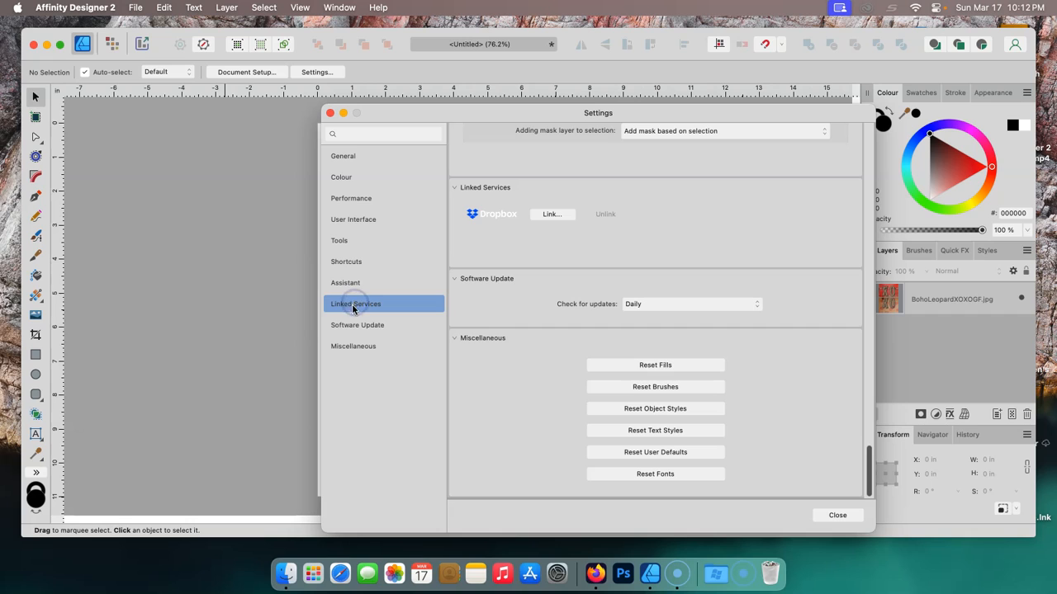
click(353, 326)
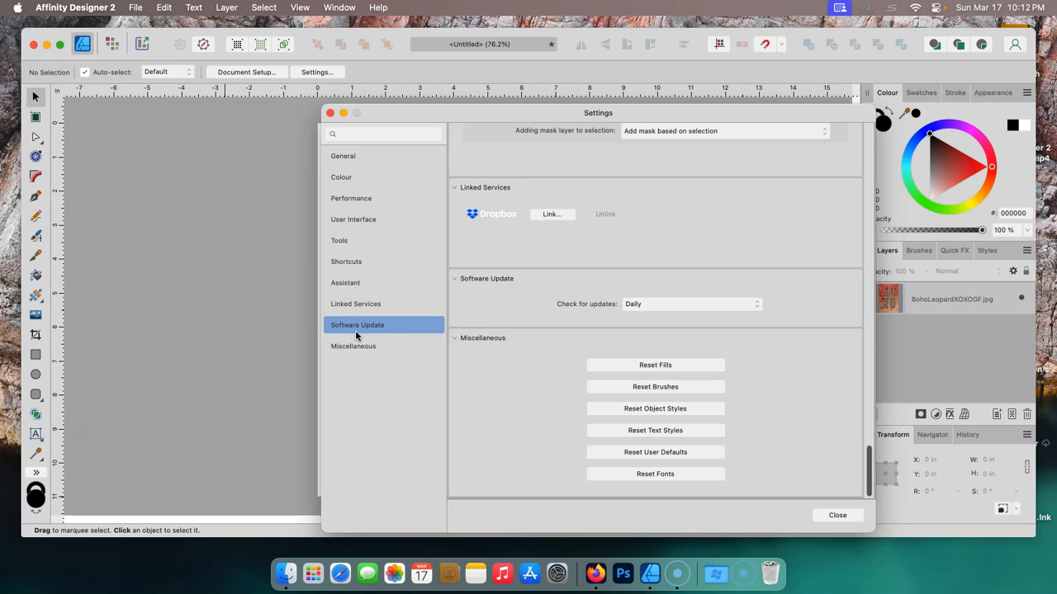
click(359, 348)
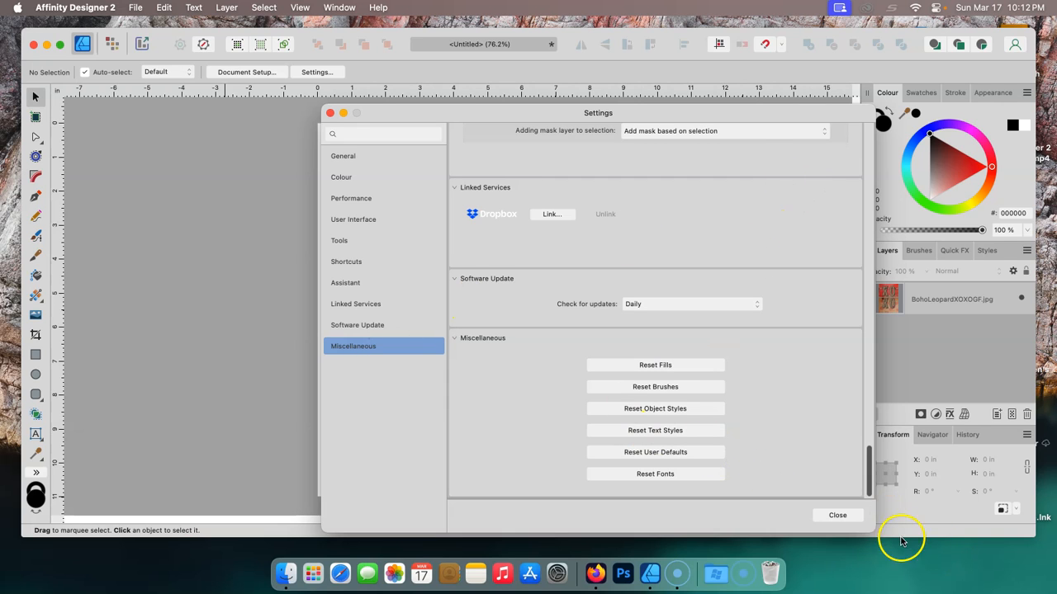
click(840, 515)
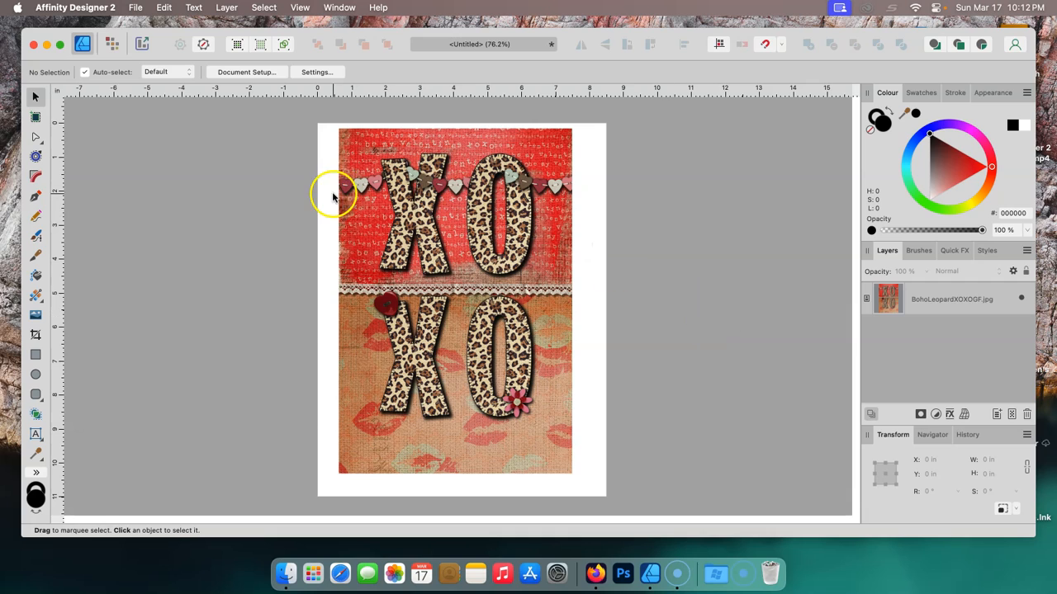
- Start a new document and choose the Letter print preset
click(137, 8)
click(138, 30)
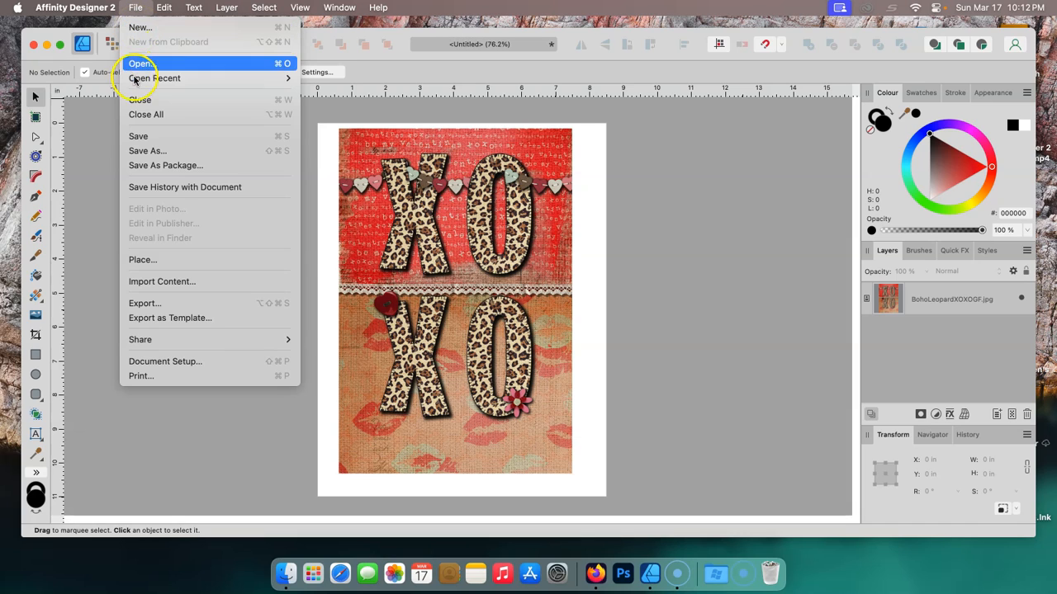
click(186, 30)
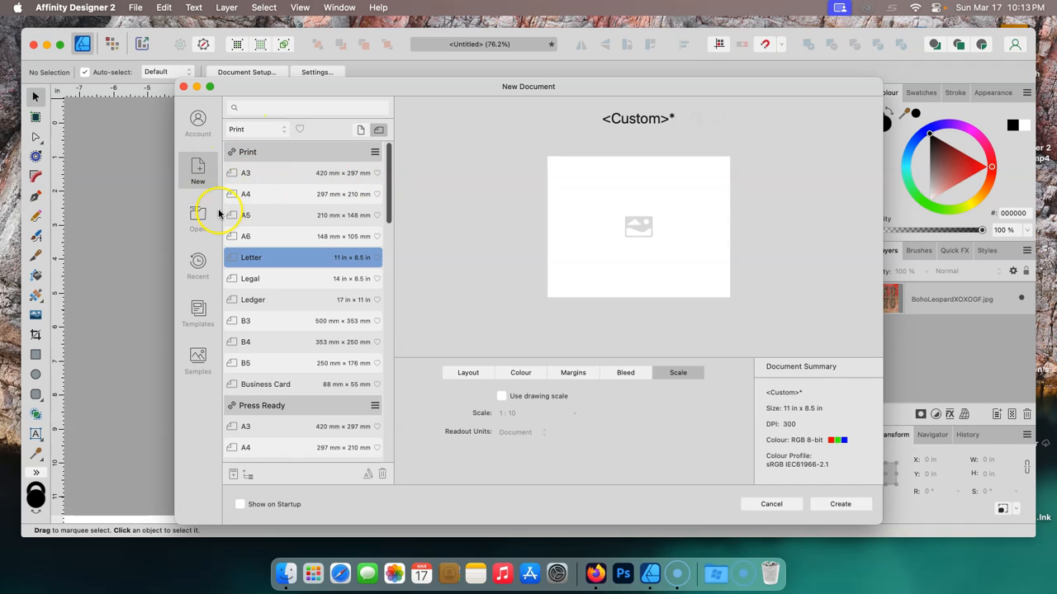
drag(389, 189, 389, 211)
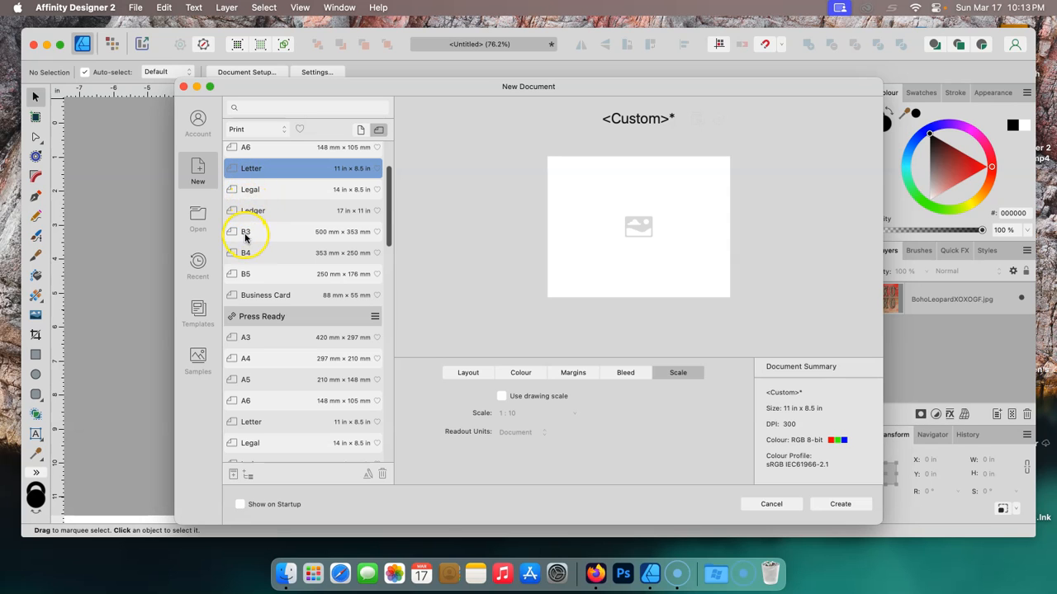
drag(390, 231, 389, 432)
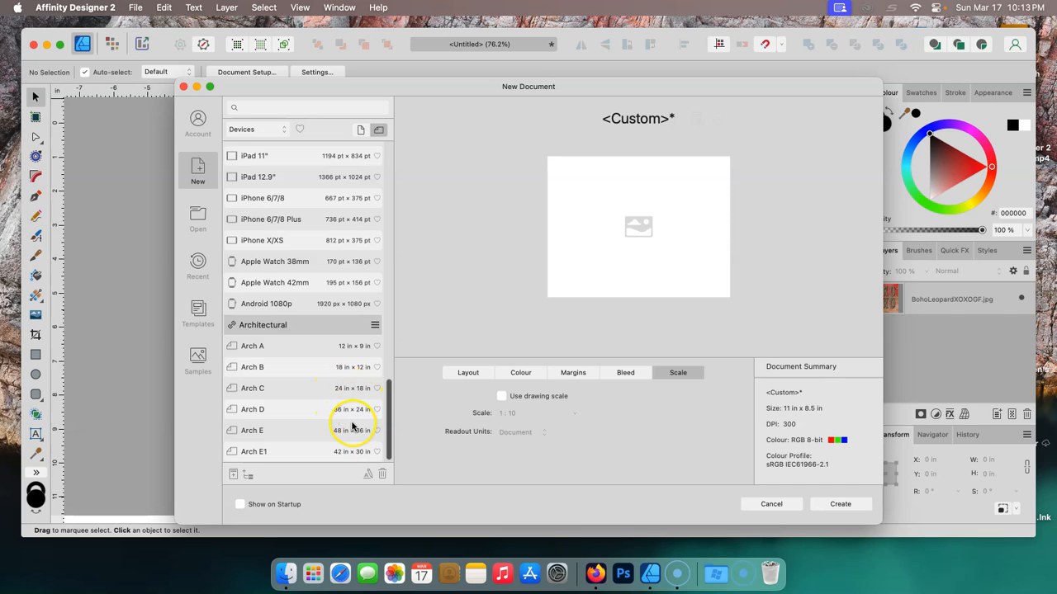
drag(388, 426, 396, 158)
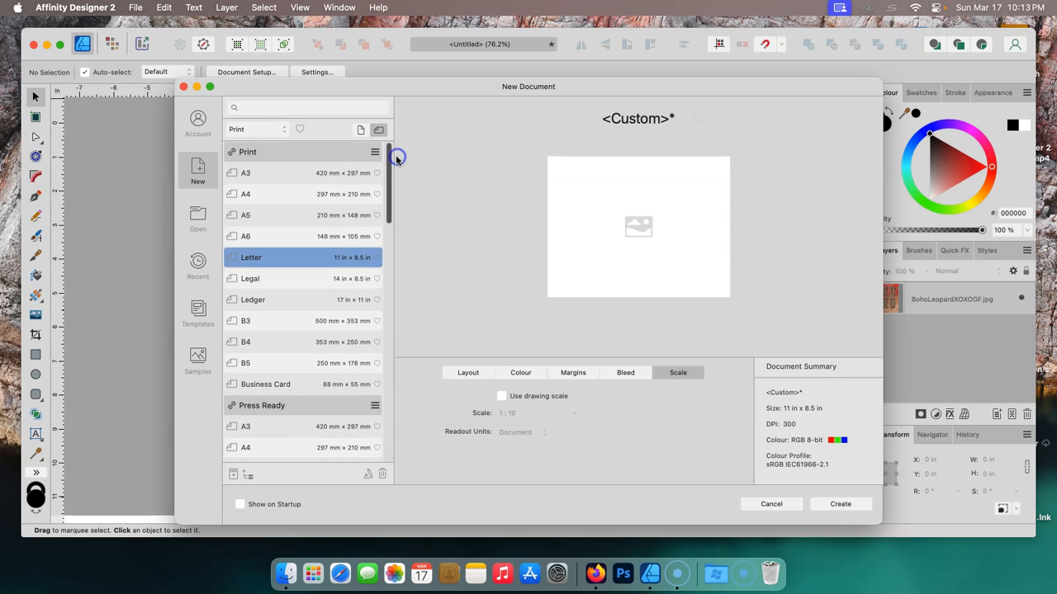
click(318, 264)
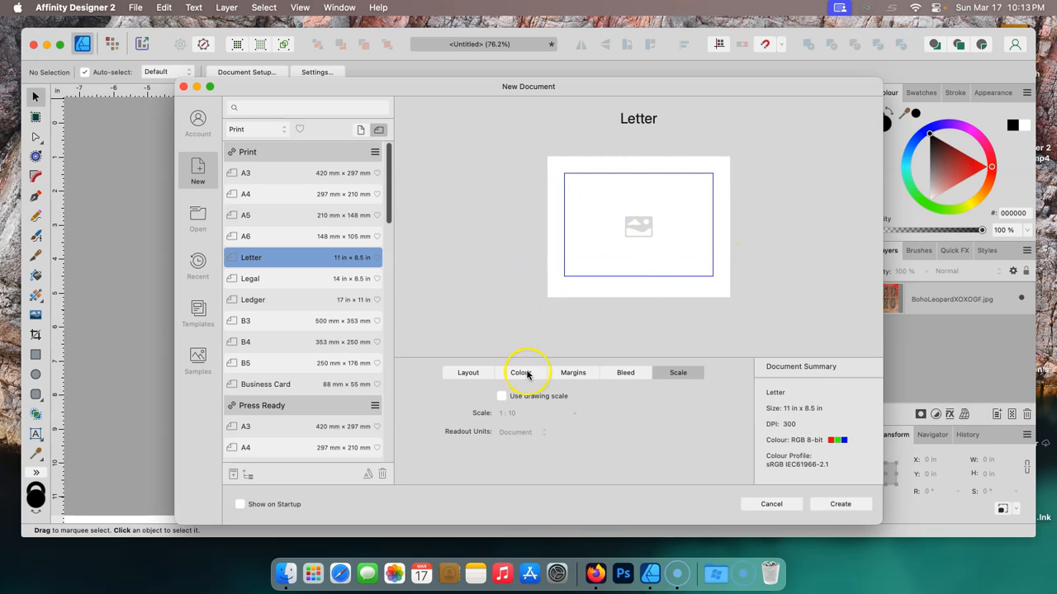
- Set the document units to Inches and image placement to Prefer Embedded
click(469, 374)
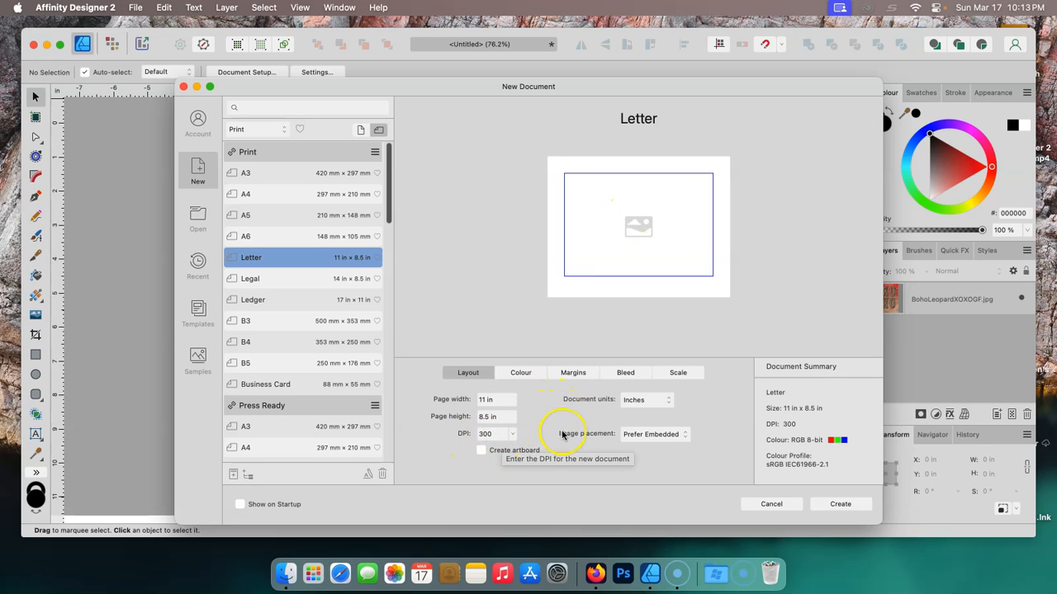
click(667, 402)
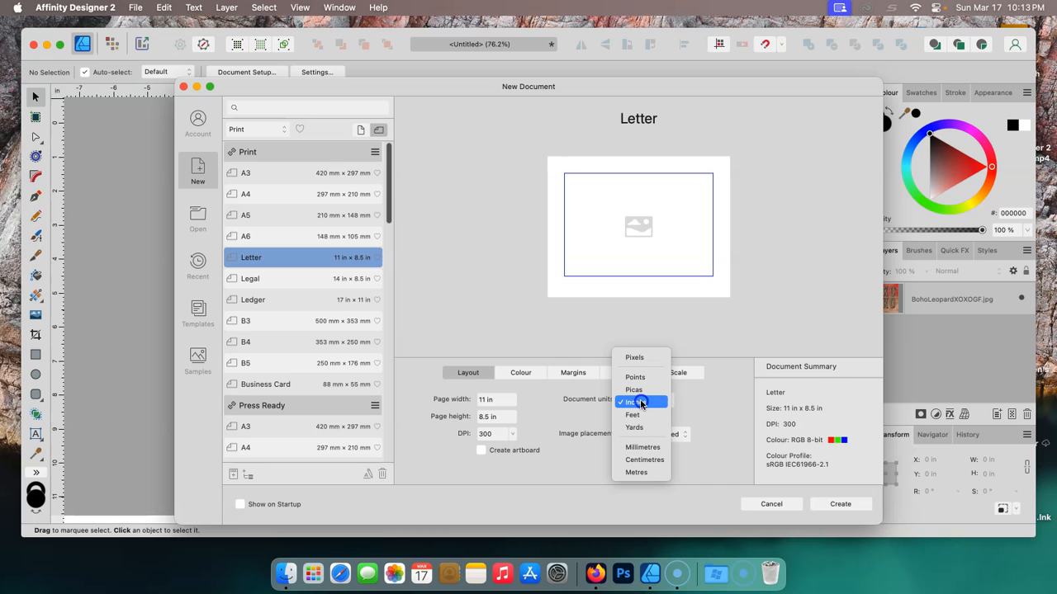
click(641, 403)
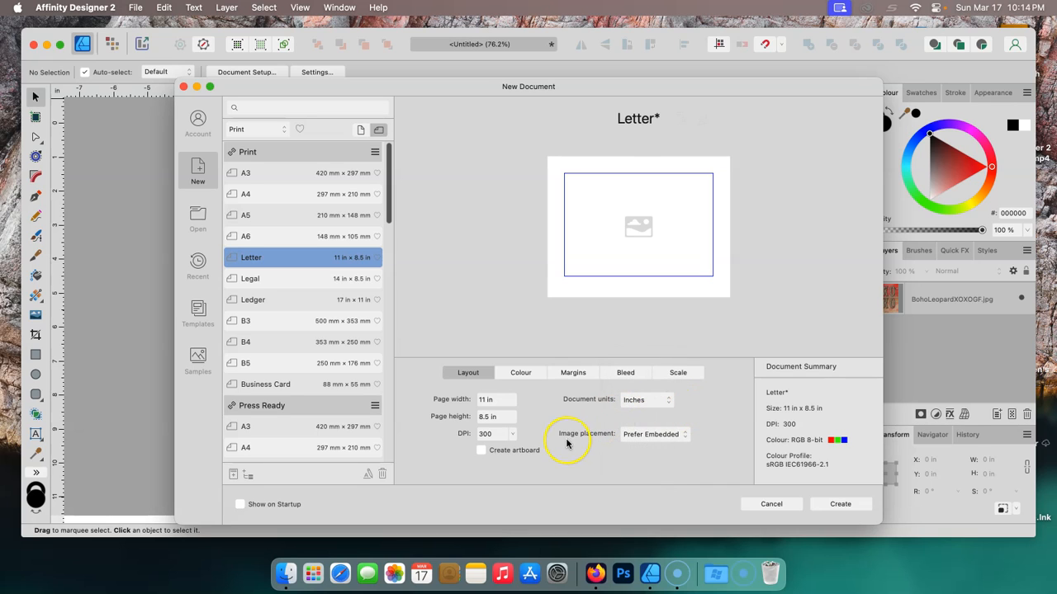
click(669, 435)
click(665, 436)
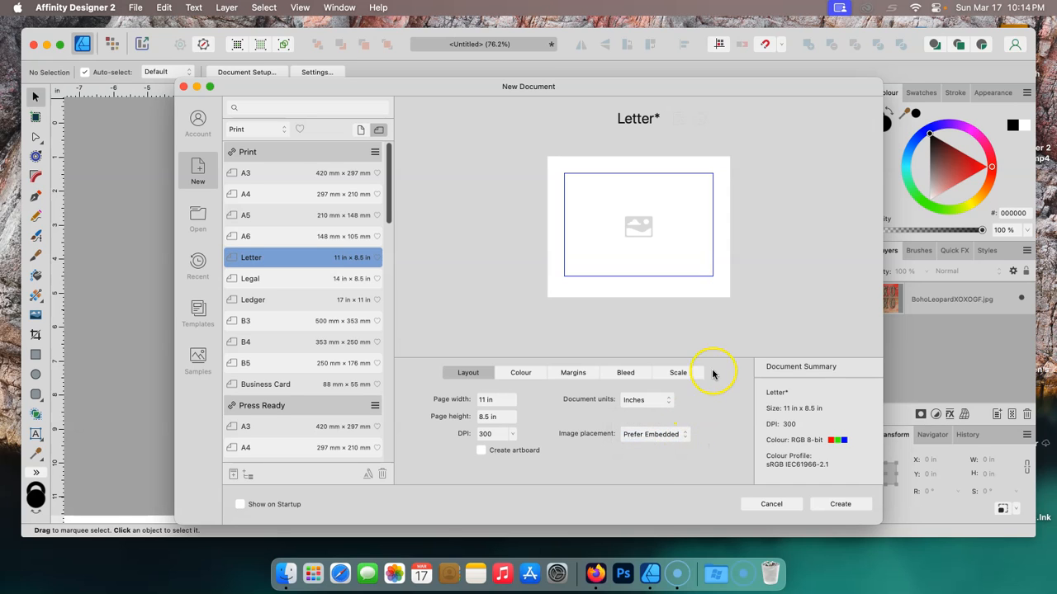
- Enable a transparent background in the document's colour settings and turn off the page margins
click(520, 374)
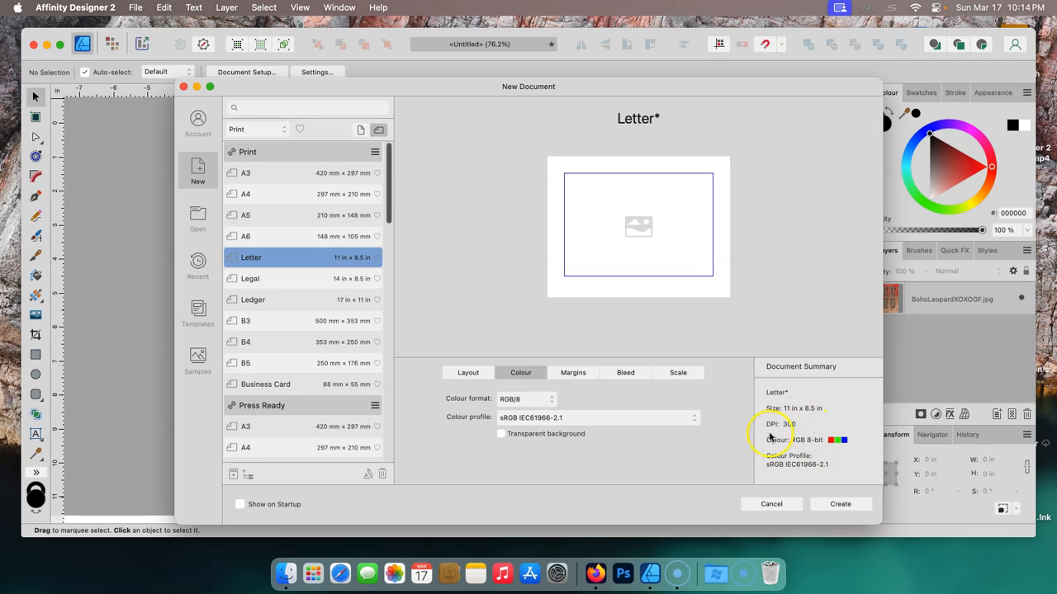
click(501, 436)
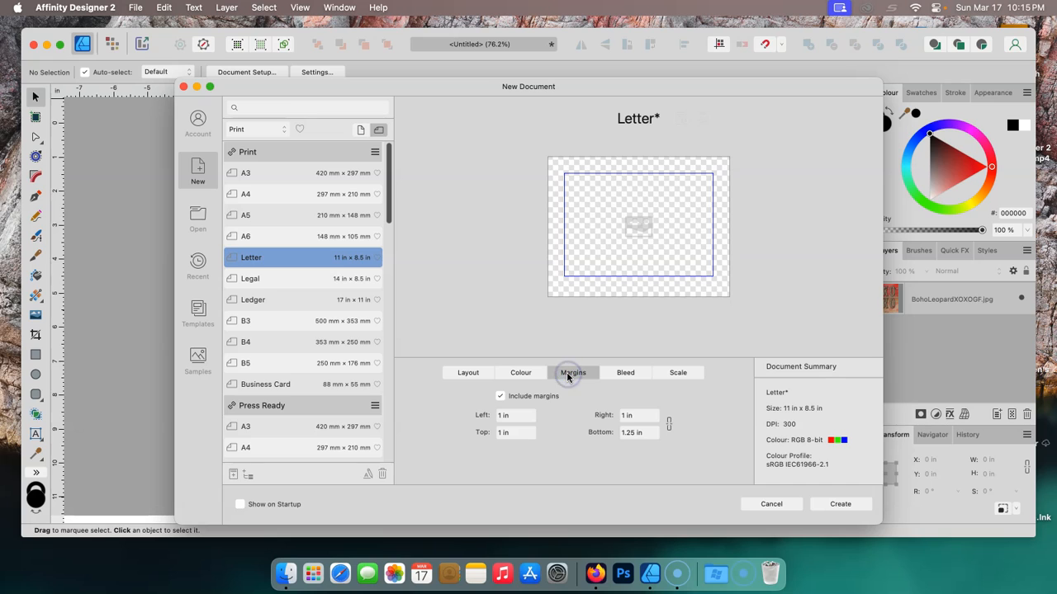
click(501, 397)
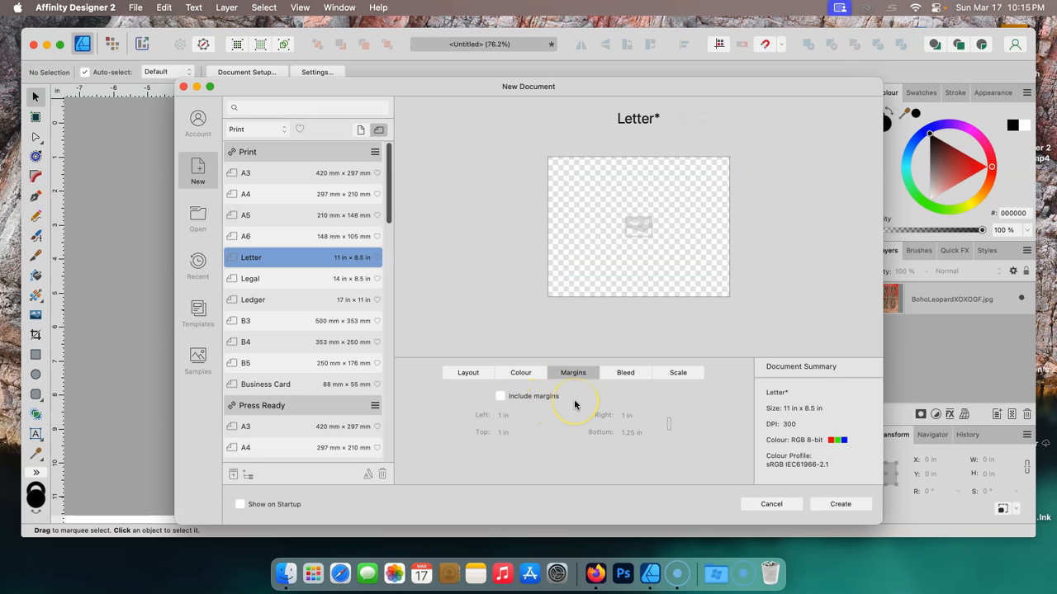
- Review the bleed and scale settings, then create the document
click(625, 374)
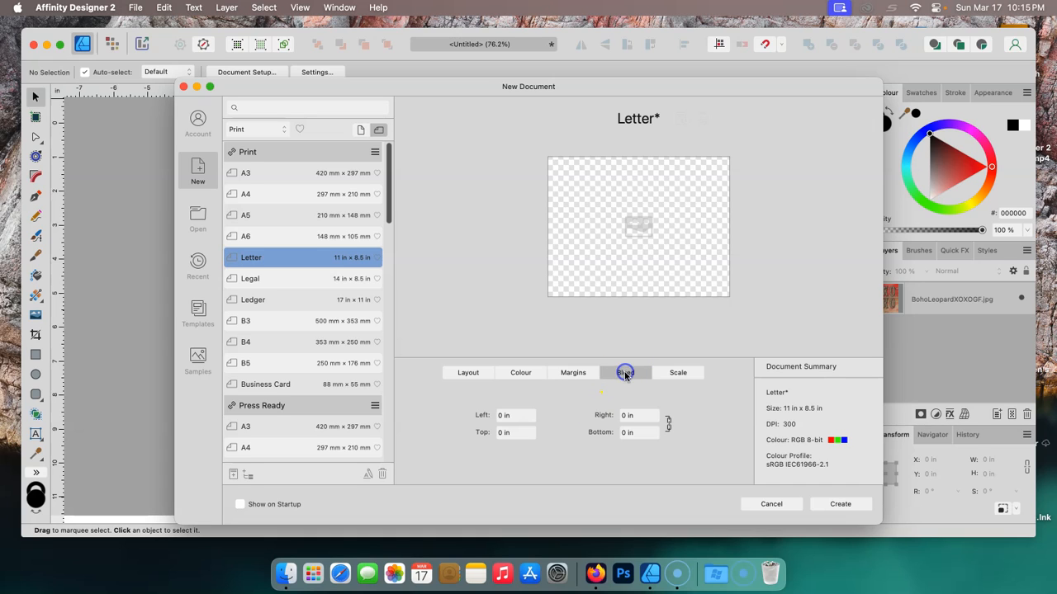
click(675, 374)
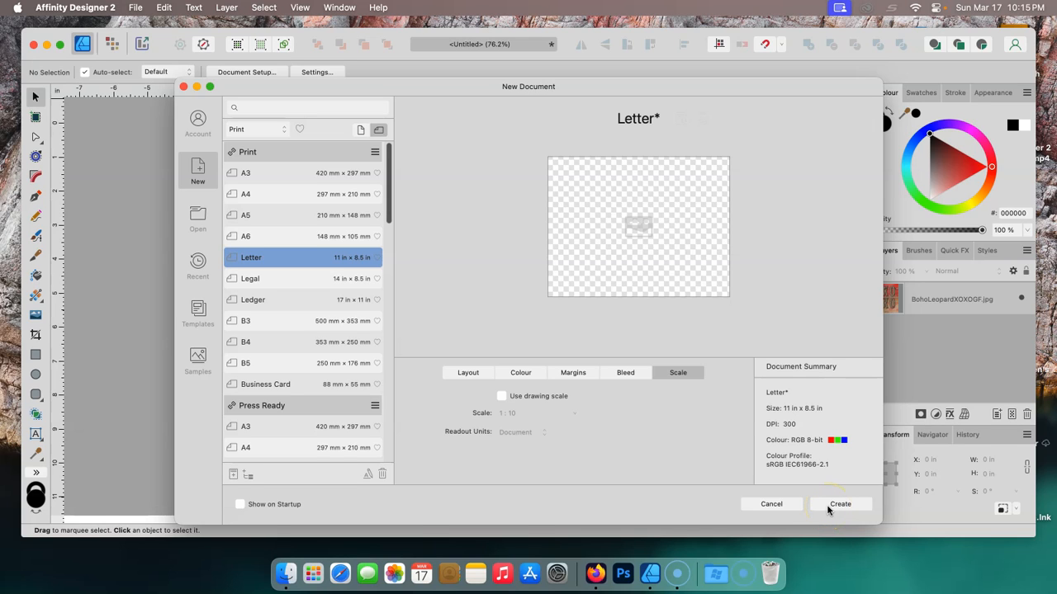
click(465, 374)
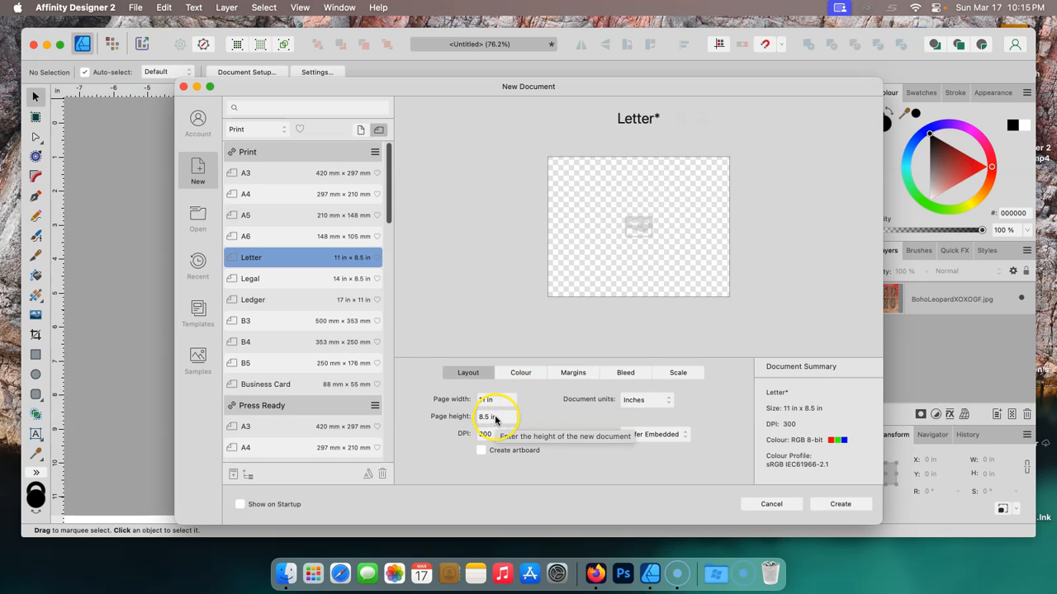
click(840, 505)
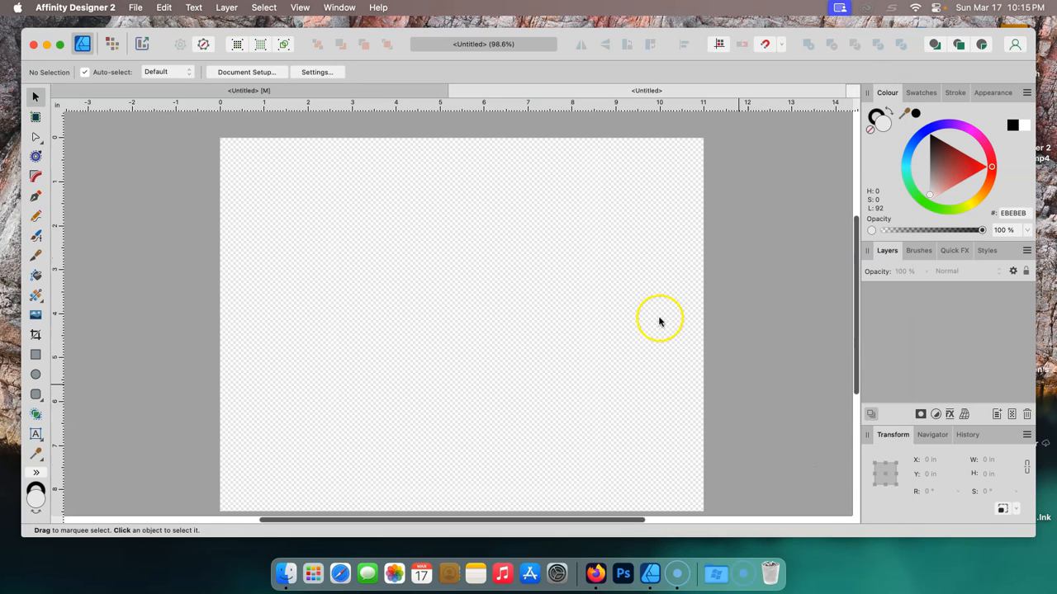
- Change the document to portrait orientation in Document Setup, with objects anchored to the page
drag(486, 257, 483, 237)
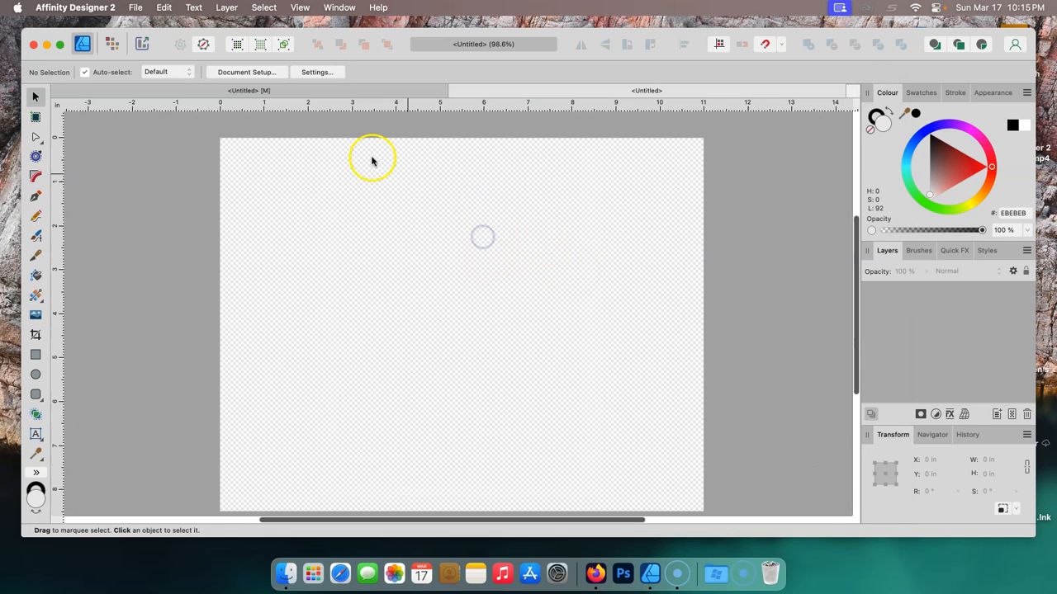
click(134, 8)
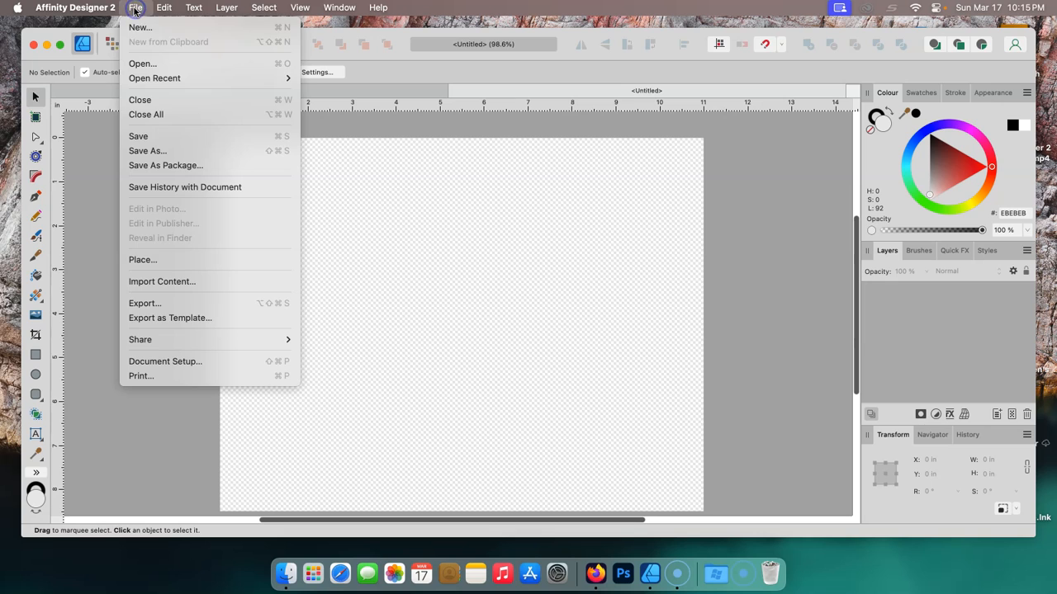
click(166, 362)
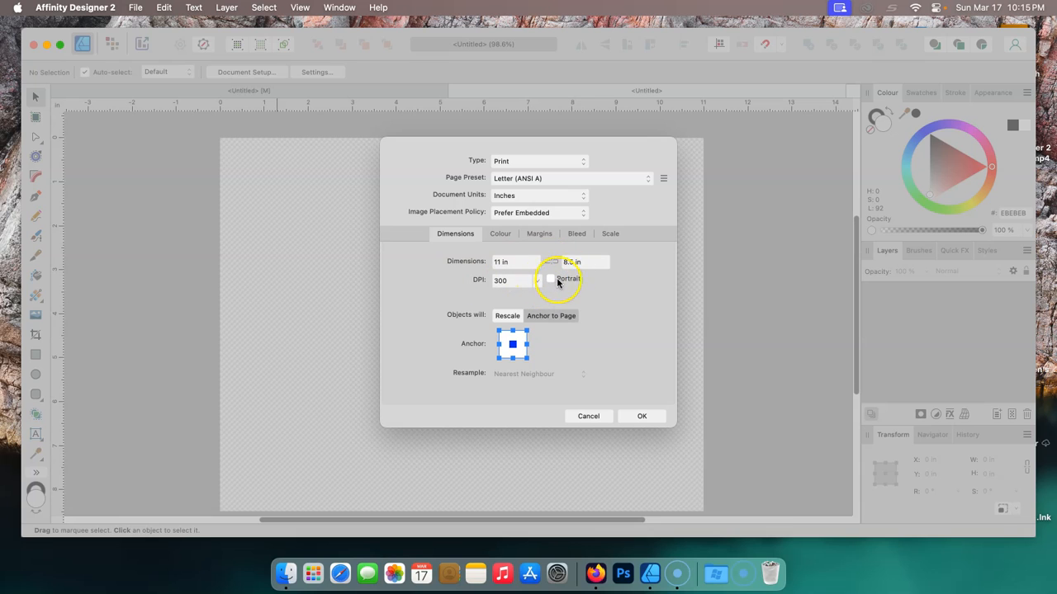
click(551, 280)
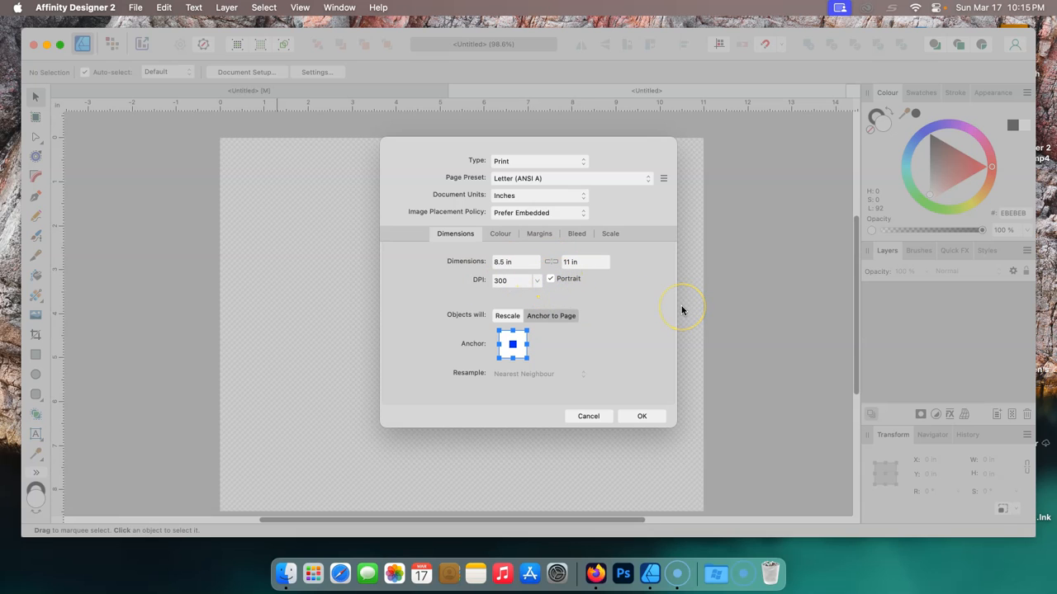
click(559, 320)
click(563, 319)
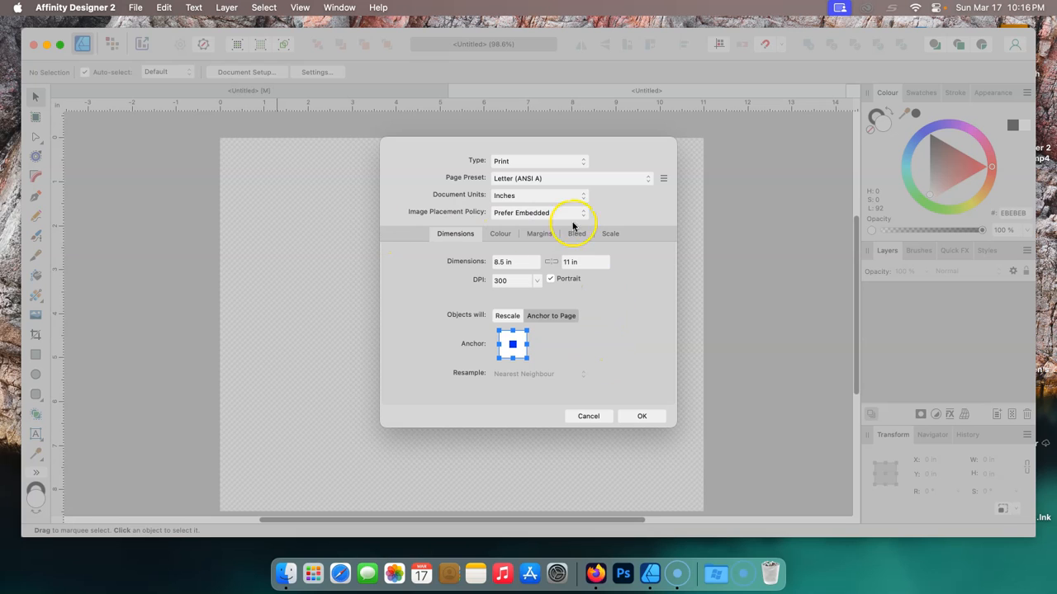
click(642, 416)
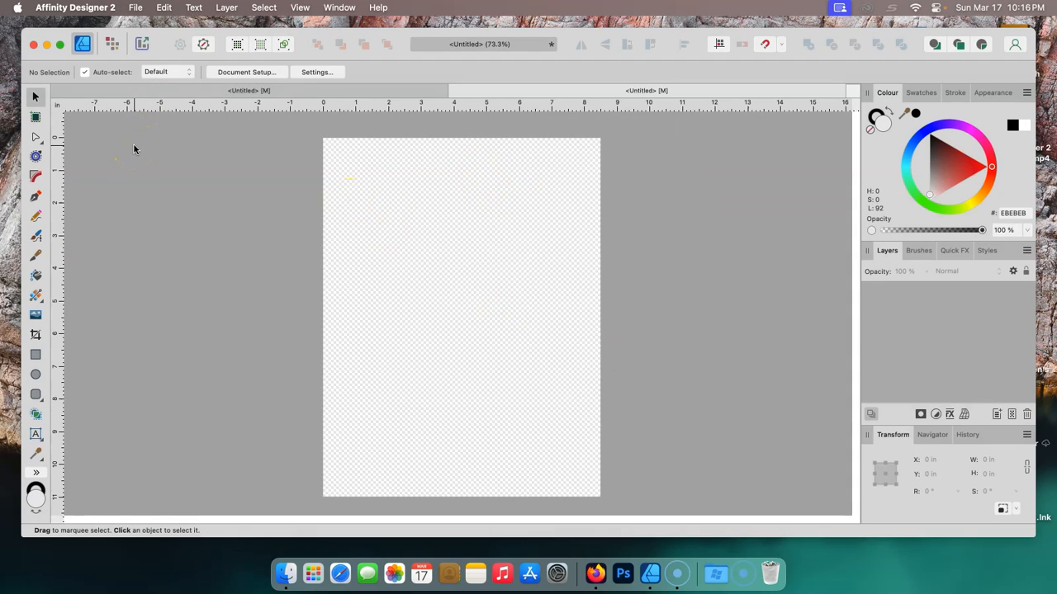
- Place BohoLeopardXOXOGF.jpg from Downloads on the page, drawing it about 5.9 × 8.8 in
click(136, 8)
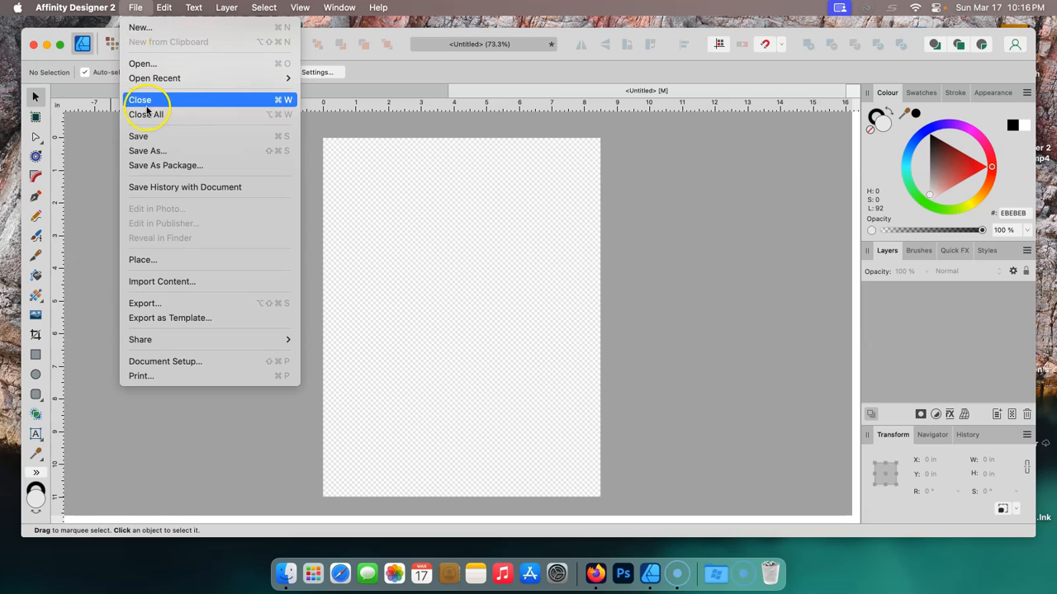
click(170, 259)
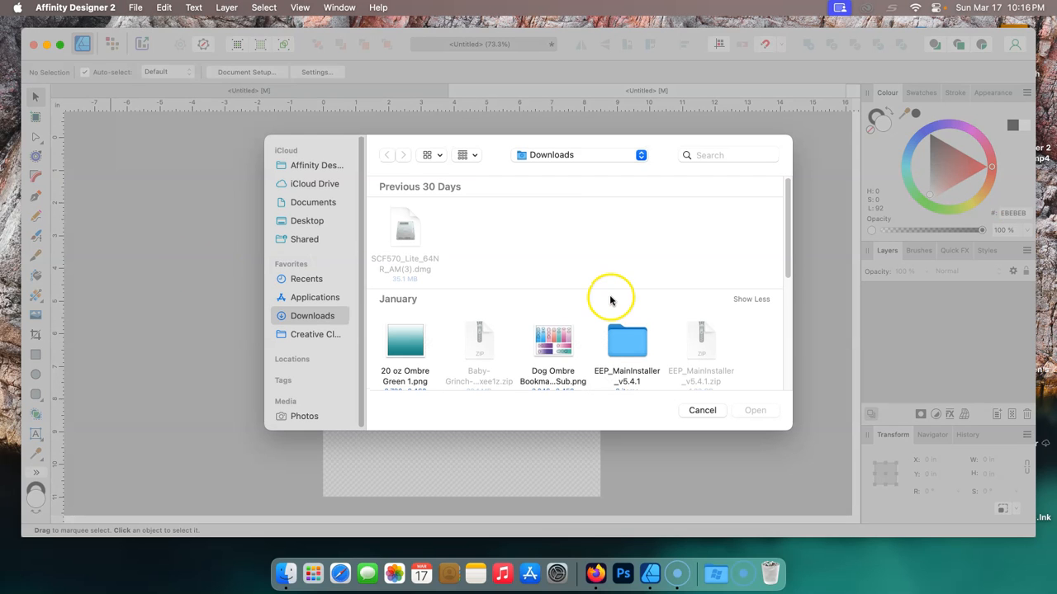
drag(785, 259, 793, 381)
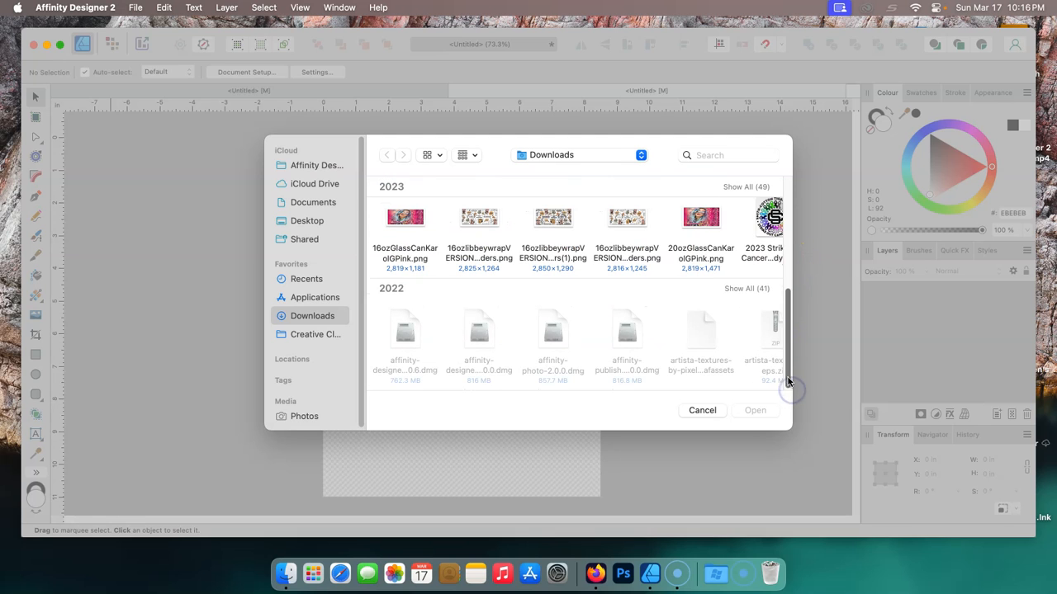
click(739, 188)
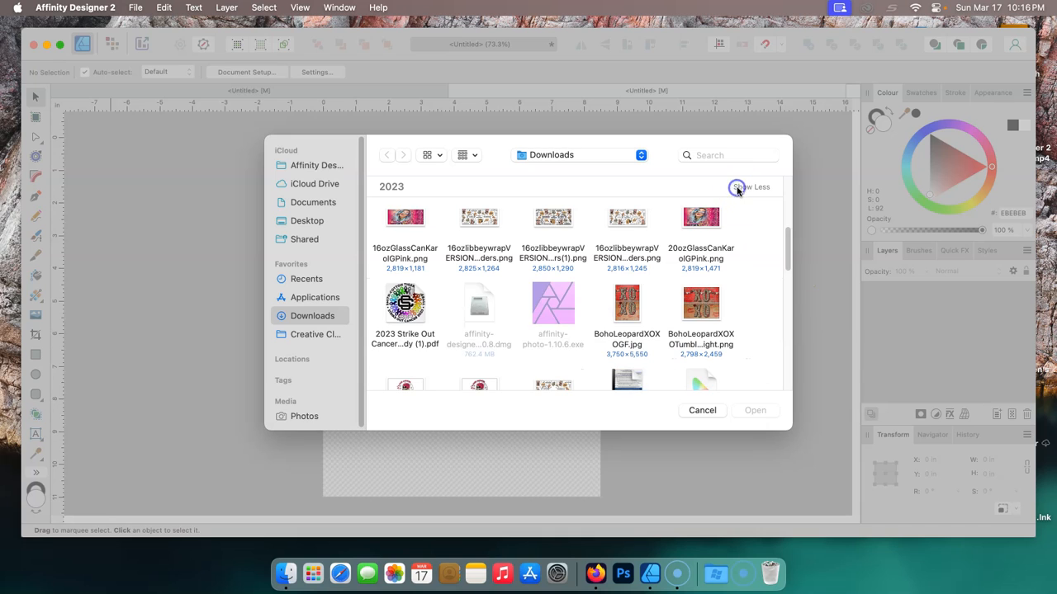
click(628, 308)
click(751, 410)
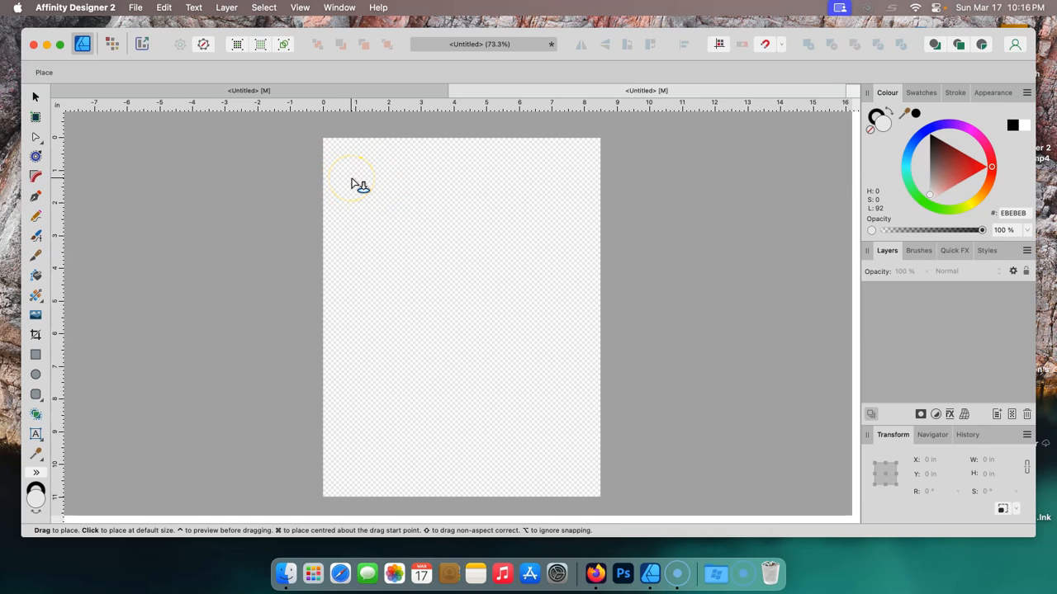
drag(344, 175, 578, 438)
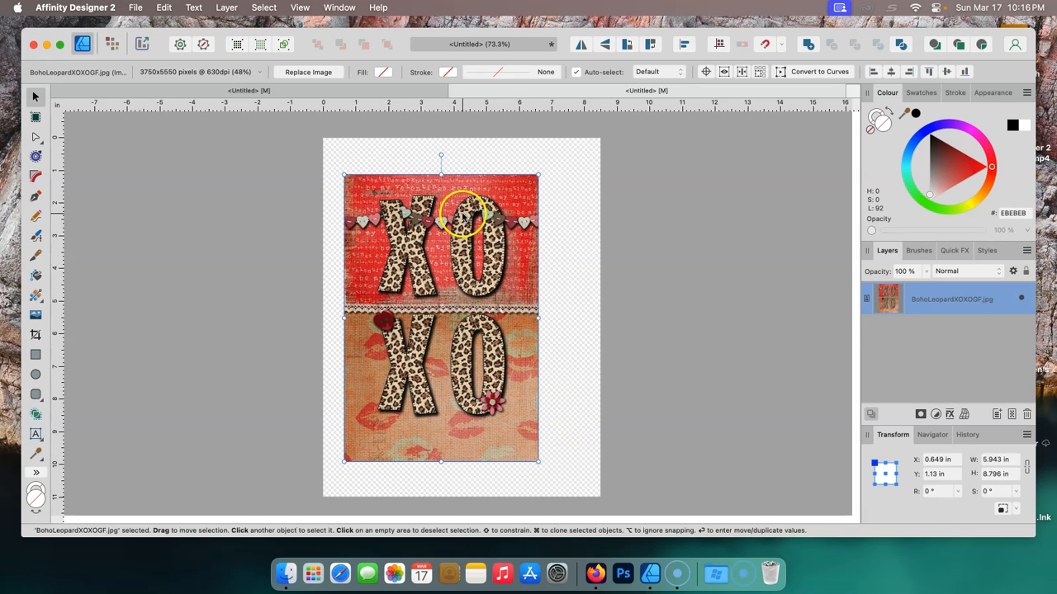
- Move the image up toward the page's top and set the transform reference point to the centre
mouse_move(435, 185)
mouse_down()
mouse_move(482, 178)
mouse_move(448, 175)
mouse_up()
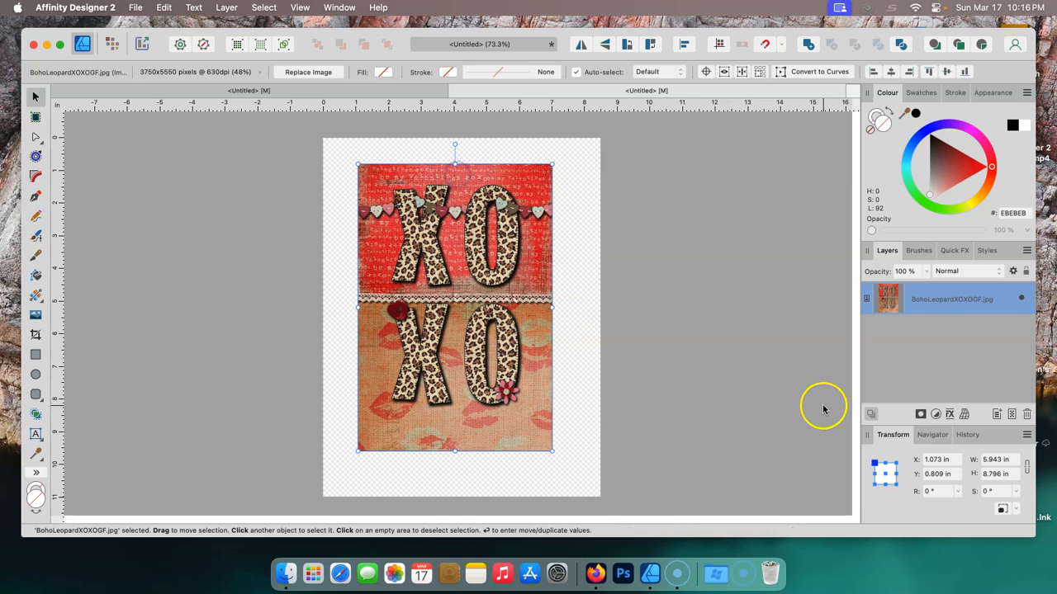
click(885, 476)
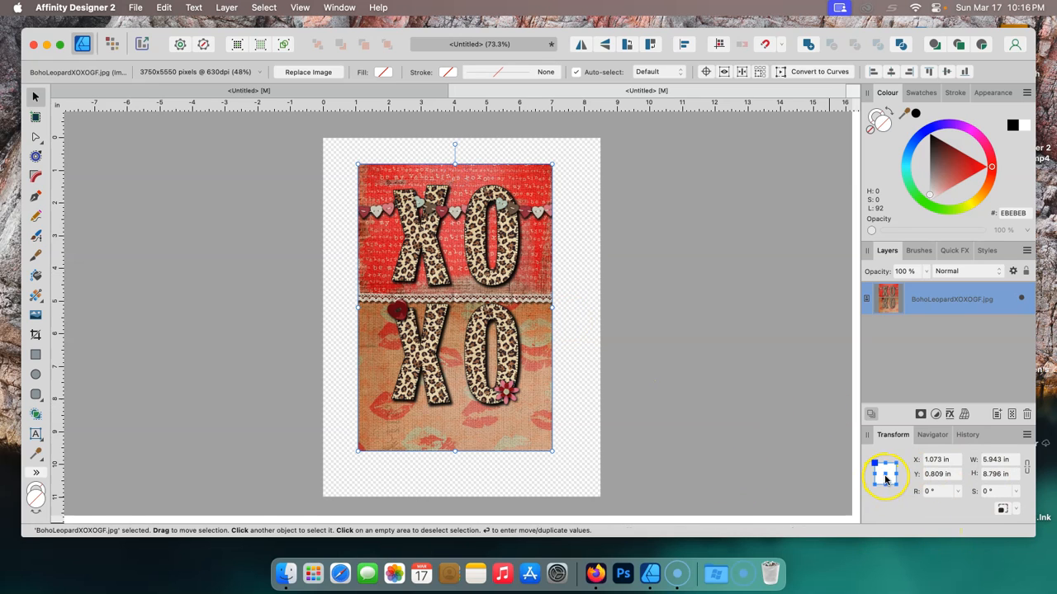
click(888, 478)
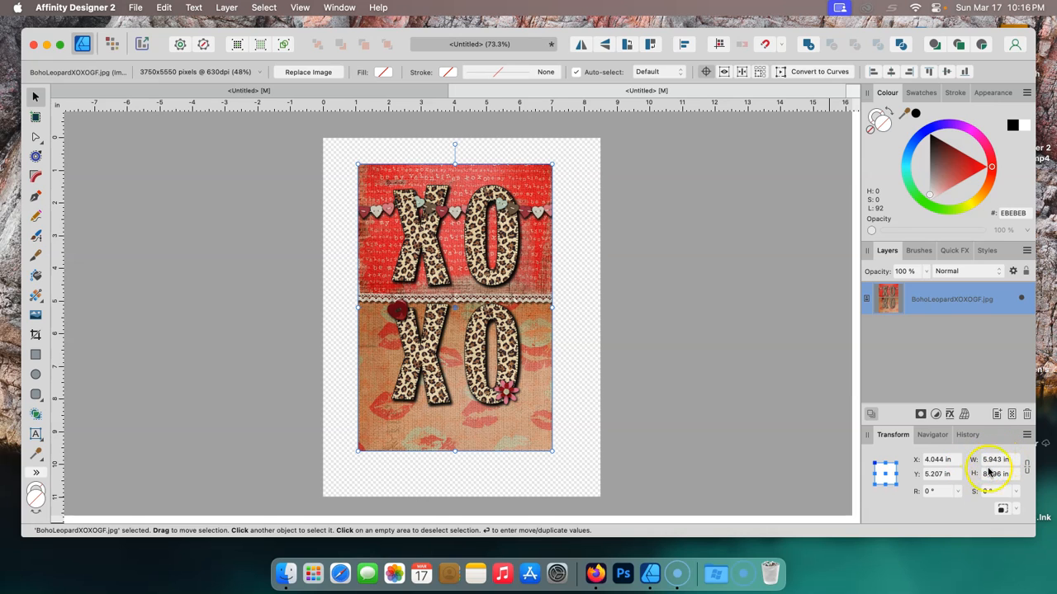
click(891, 437)
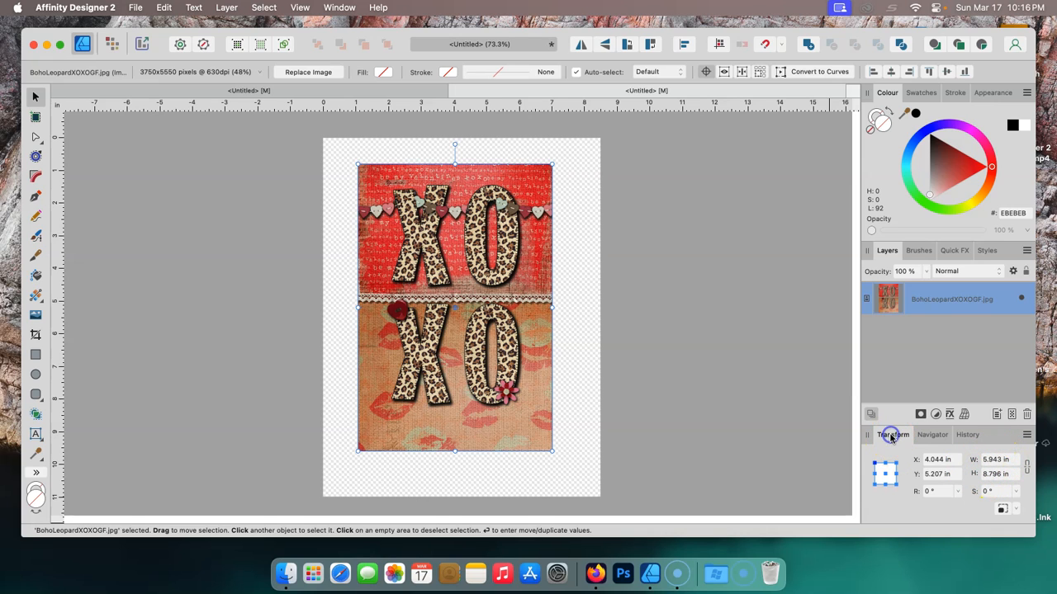
click(932, 435)
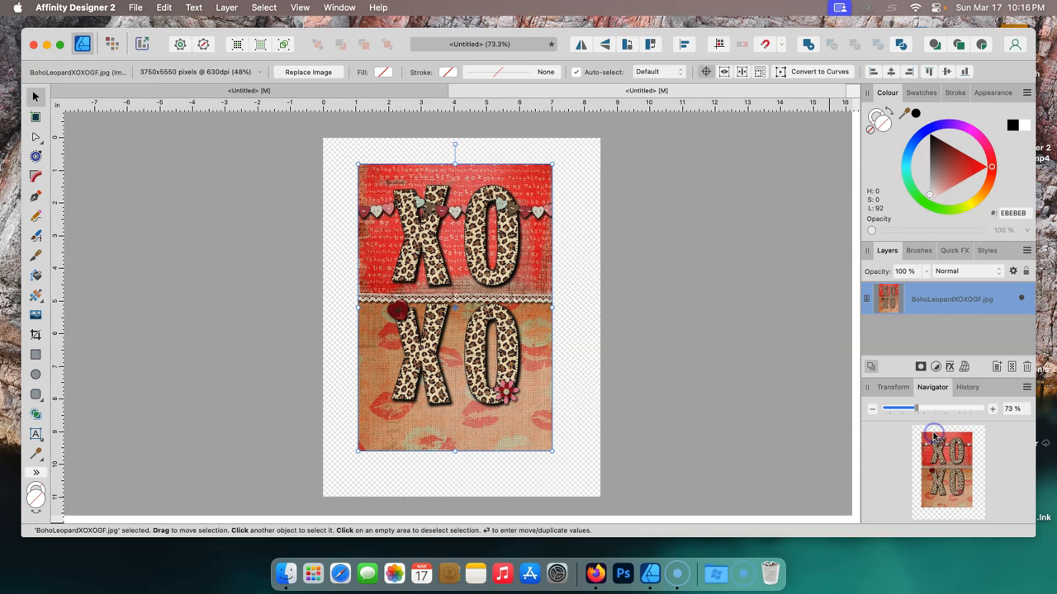
click(976, 388)
click(884, 388)
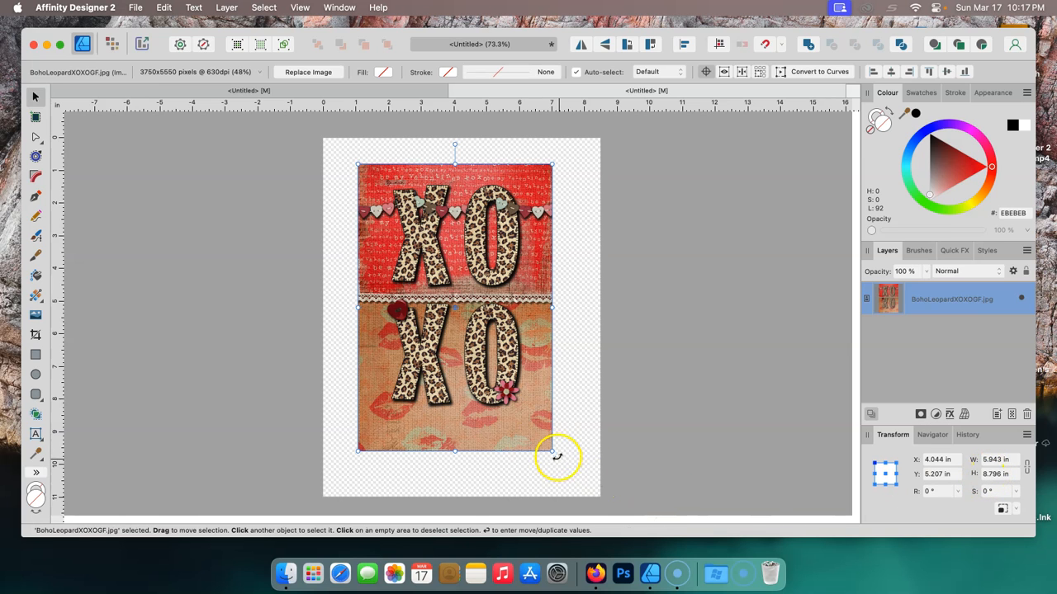
- Set the image's width to 9 in and height to 12 in
mouse_move(552, 452)
mouse_down()
mouse_move(566, 471)
mouse_move(558, 458)
mouse_up()
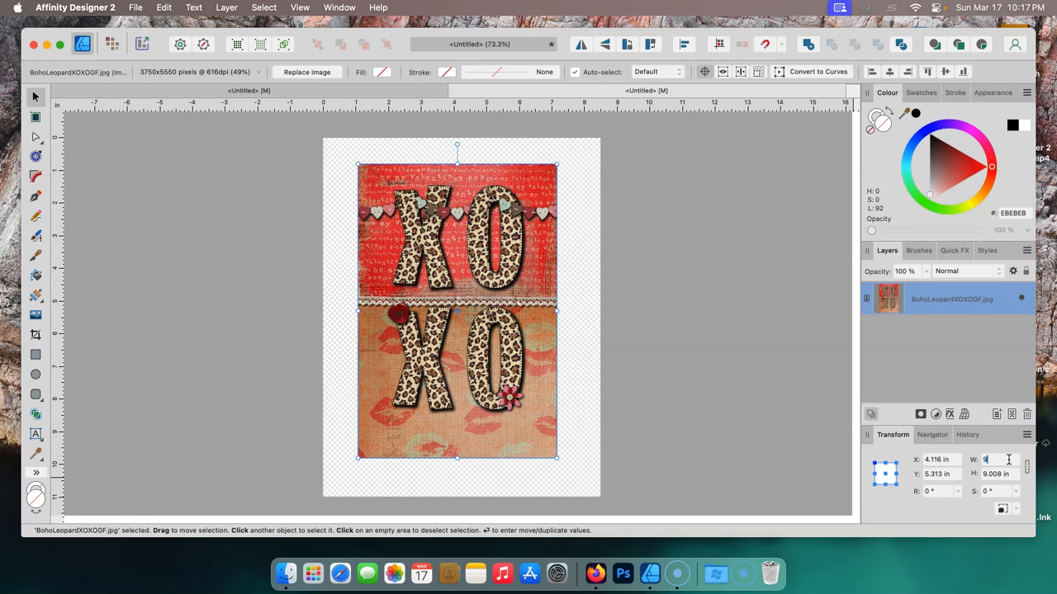
click(1001, 475)
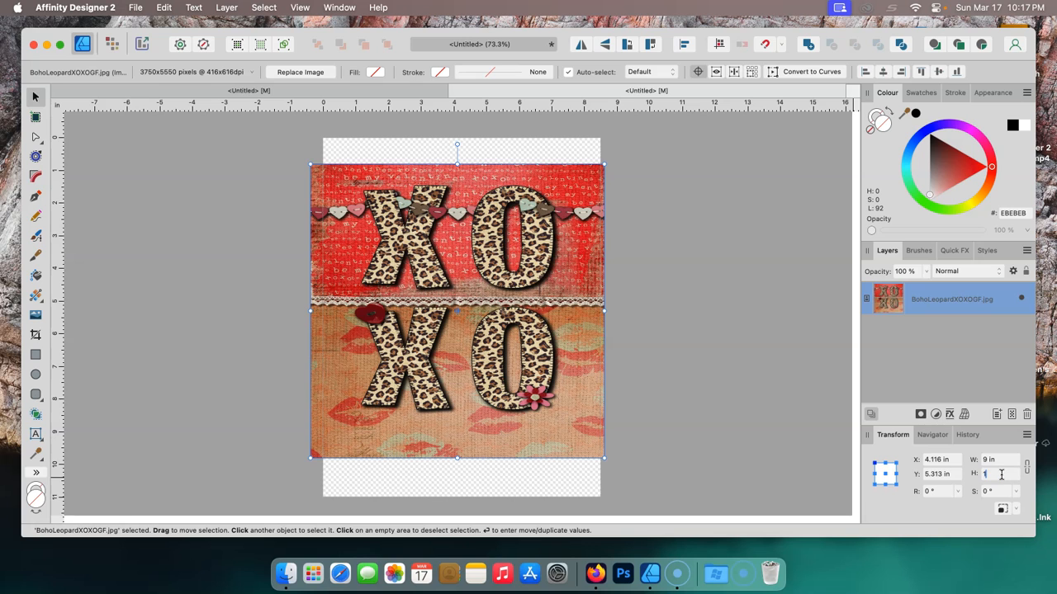
text(12)
click(1011, 460)
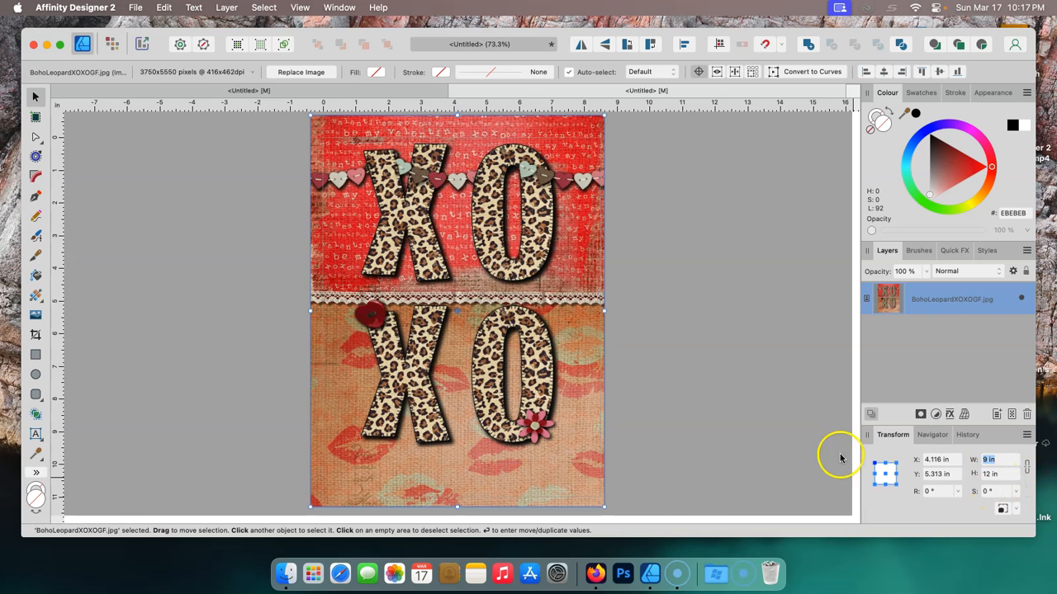
- Scale the image back down to about 6.2 × 8.3 in with the aspect ratio locked, repositioning it on the page
drag(604, 498, 526, 405)
drag(460, 303, 498, 344)
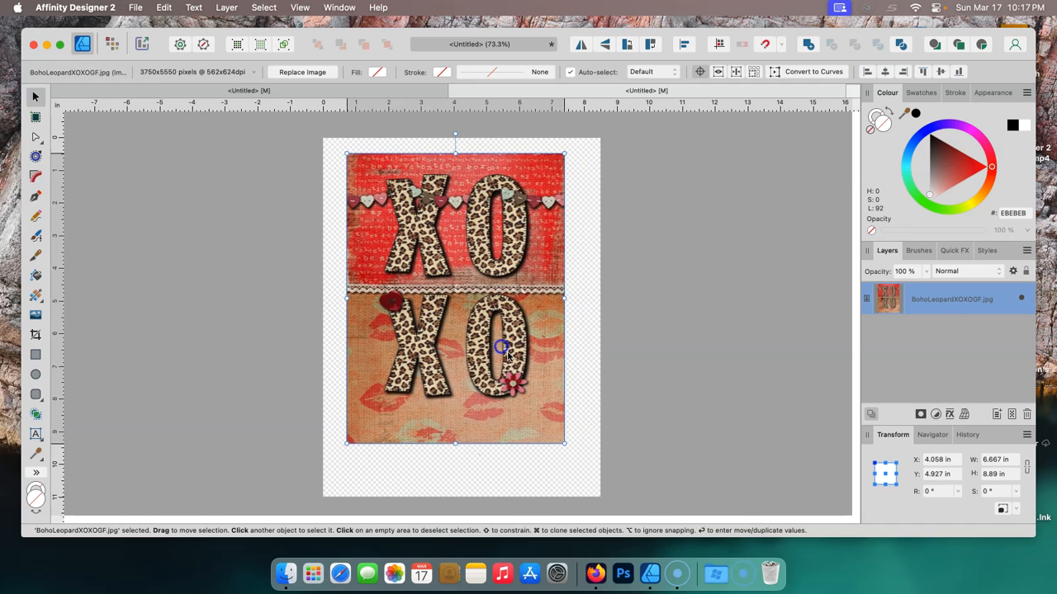
click(1026, 467)
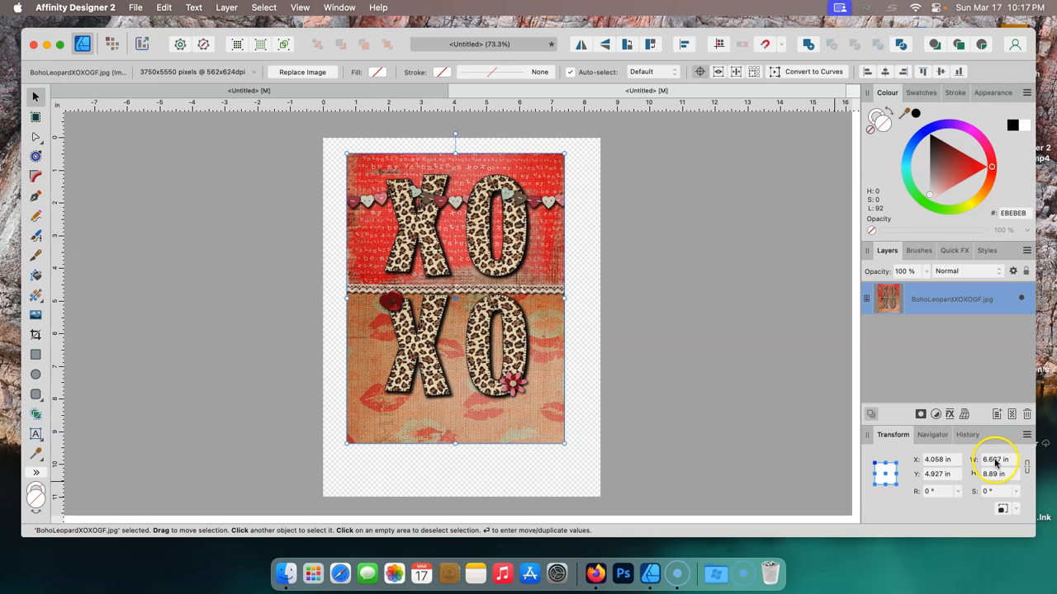
click(887, 475)
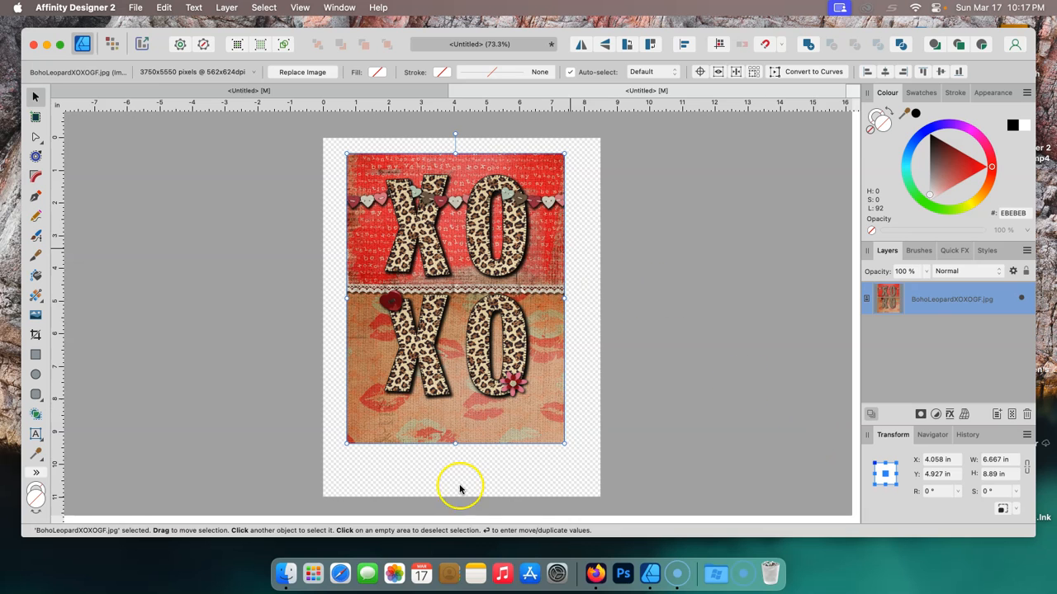
drag(560, 445, 550, 424)
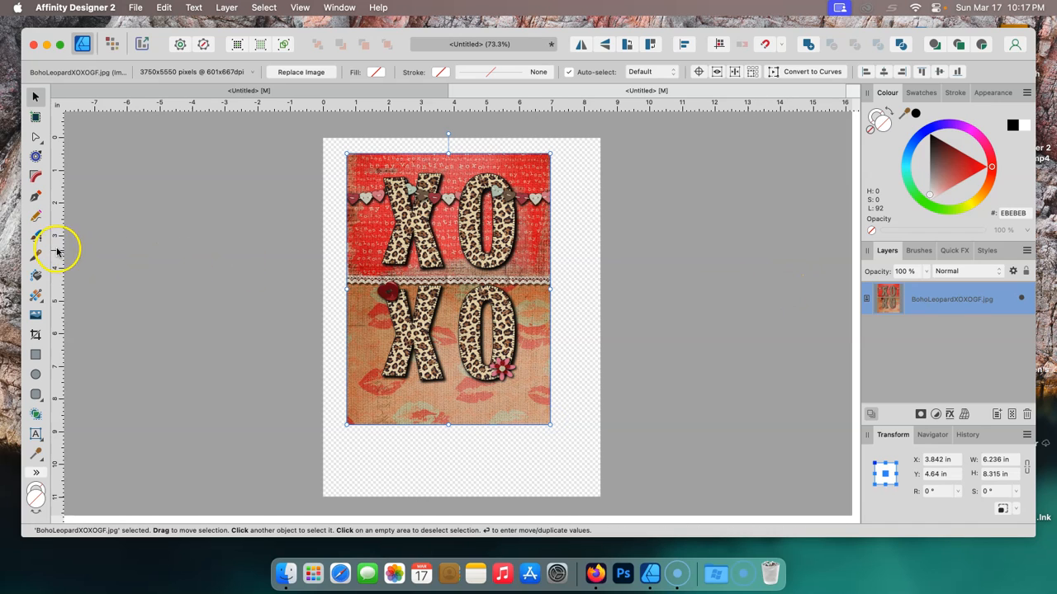
- Create artistic text below the image with the Artistic Text Tool, entering a first name
click(36, 435)
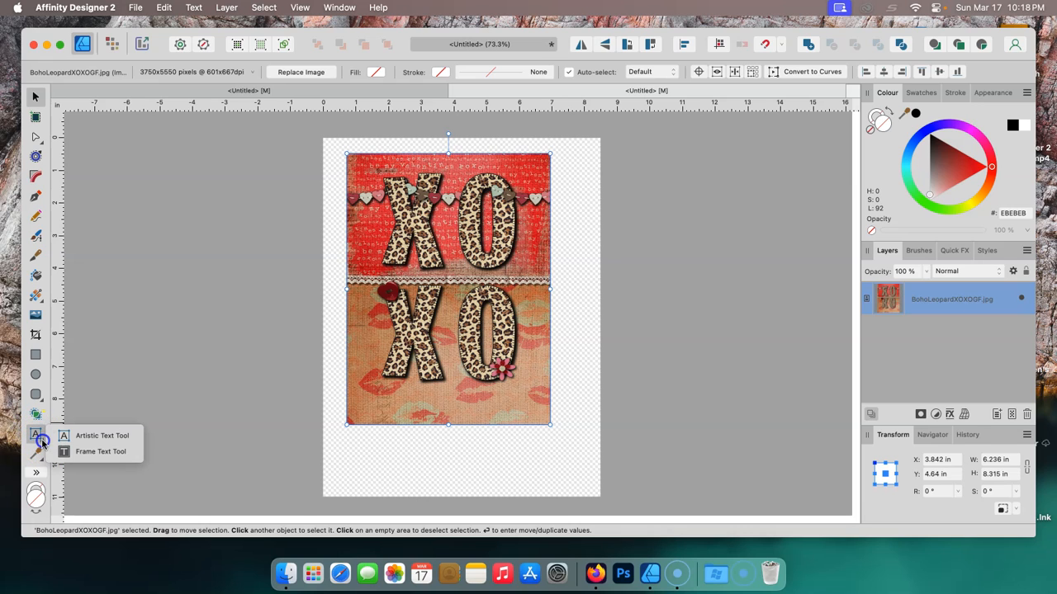
click(96, 437)
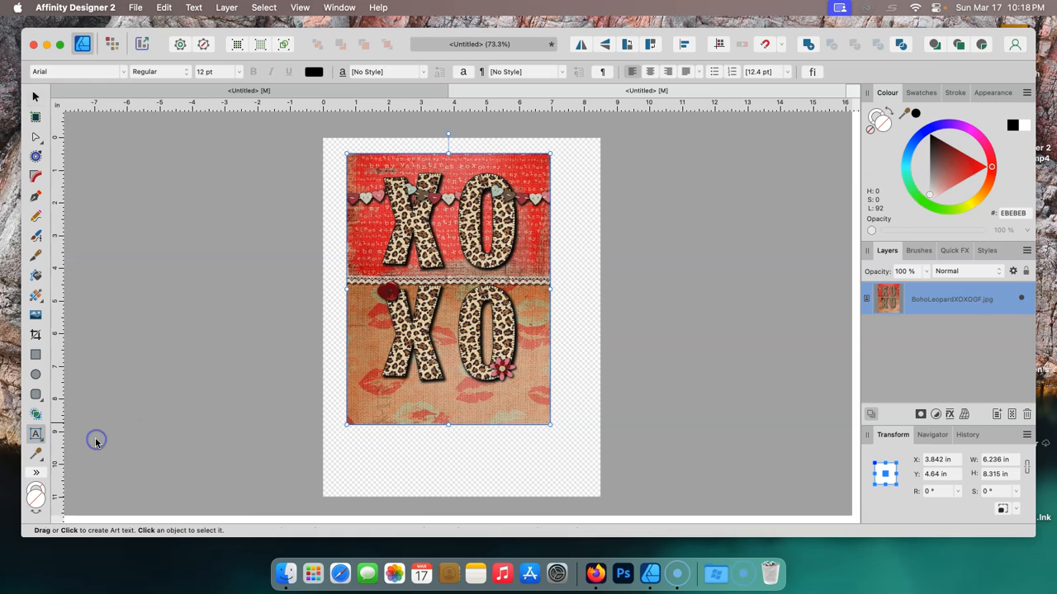
click(354, 455)
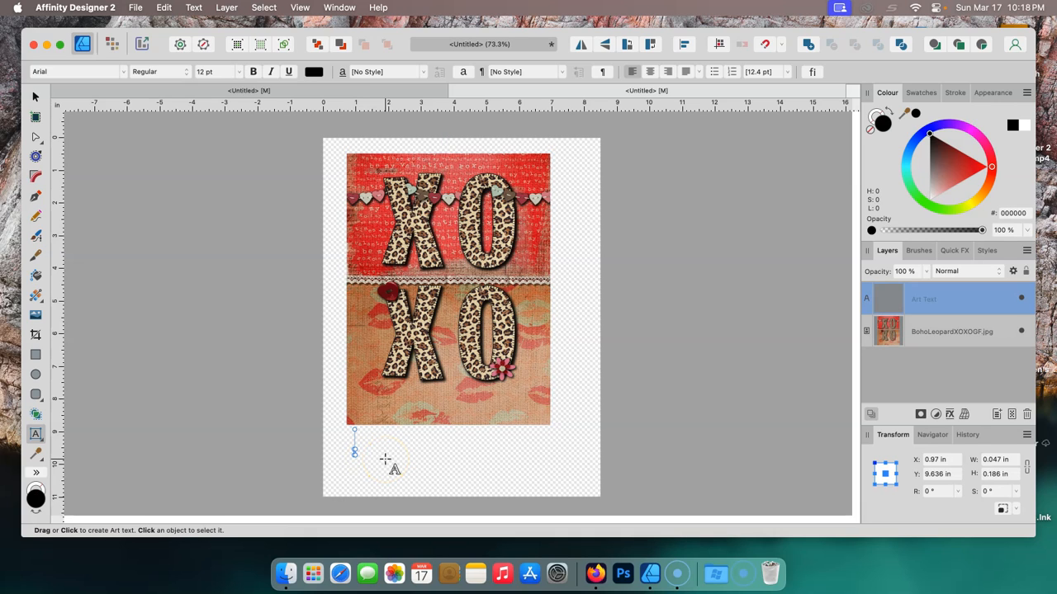
text(h)
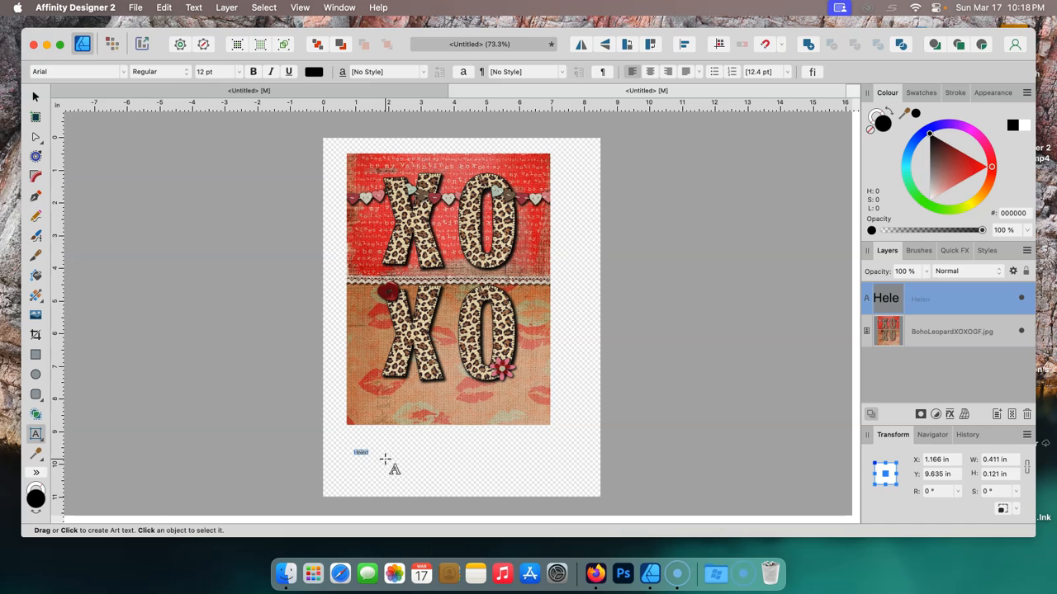
- Enlarge the name text to about 138 pt and move it just below the image
click(380, 461)
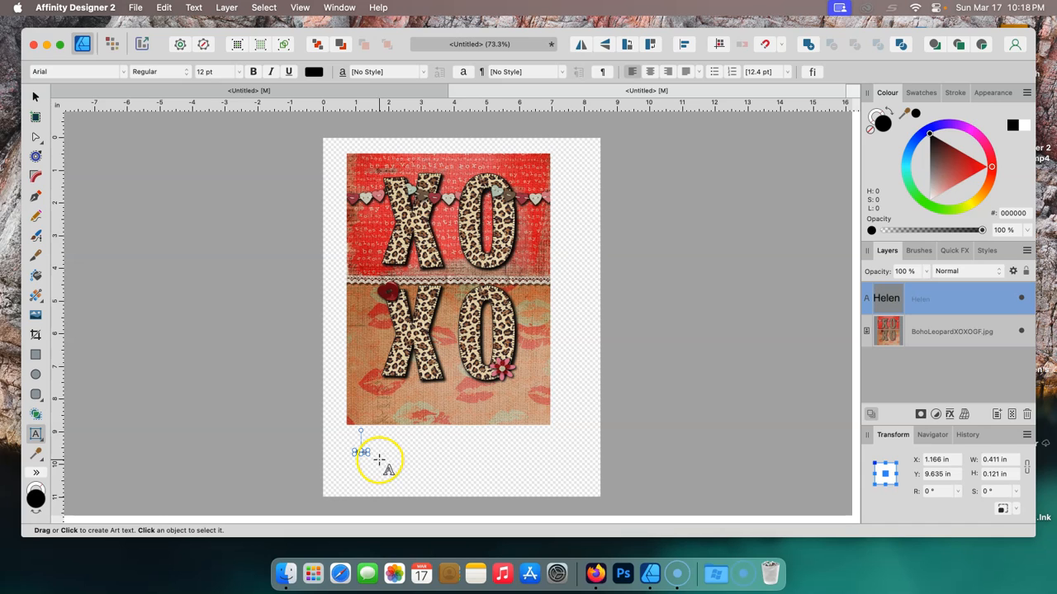
drag(370, 456, 519, 465)
click(433, 457)
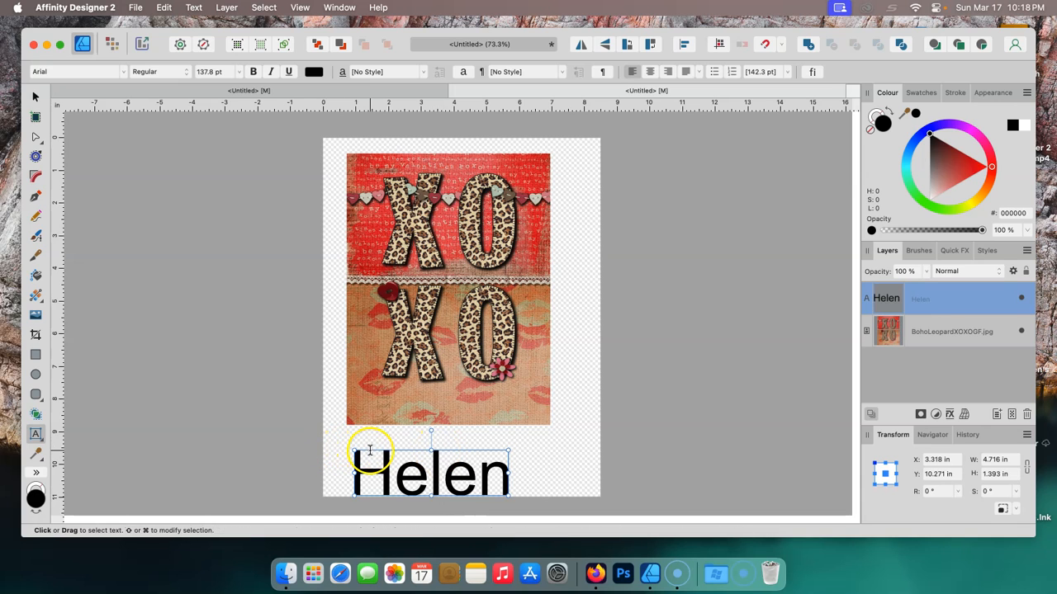
drag(376, 446, 389, 438)
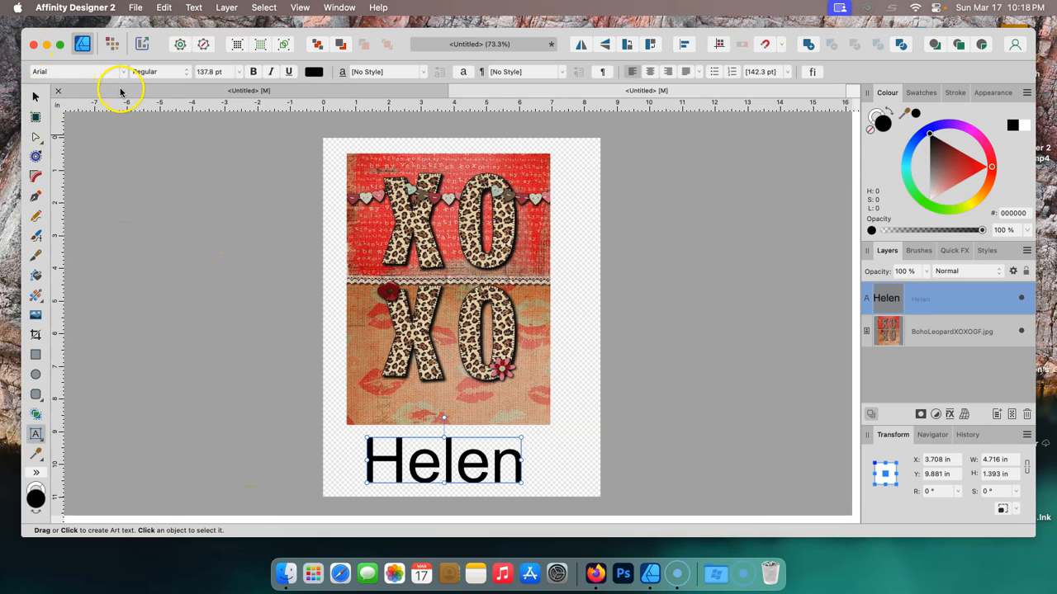
- Select the name text, open the font list and mark Al Tarikh as a favourite font
double_click(418, 447)
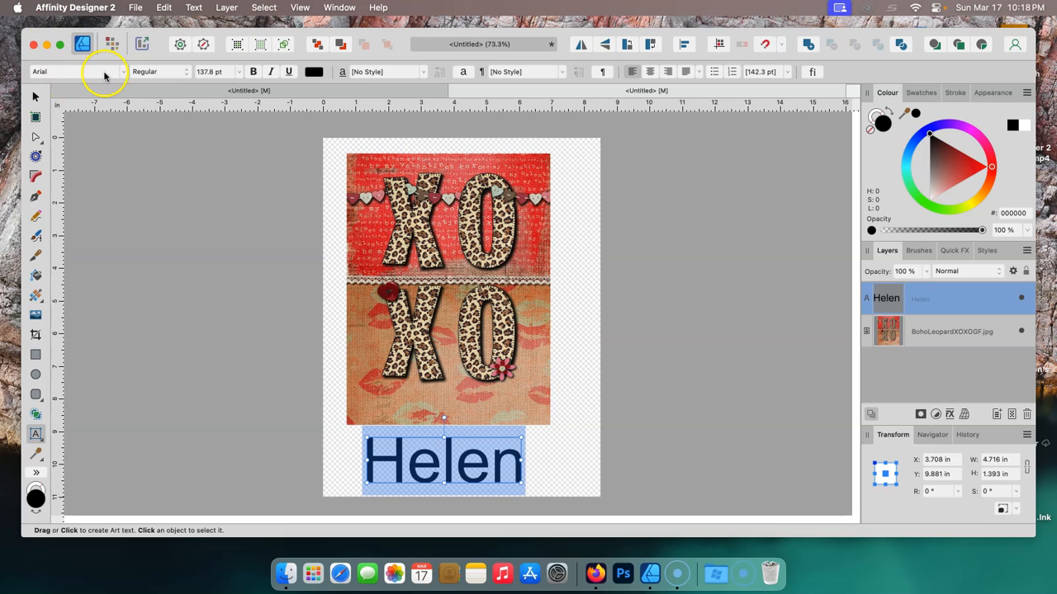
click(50, 72)
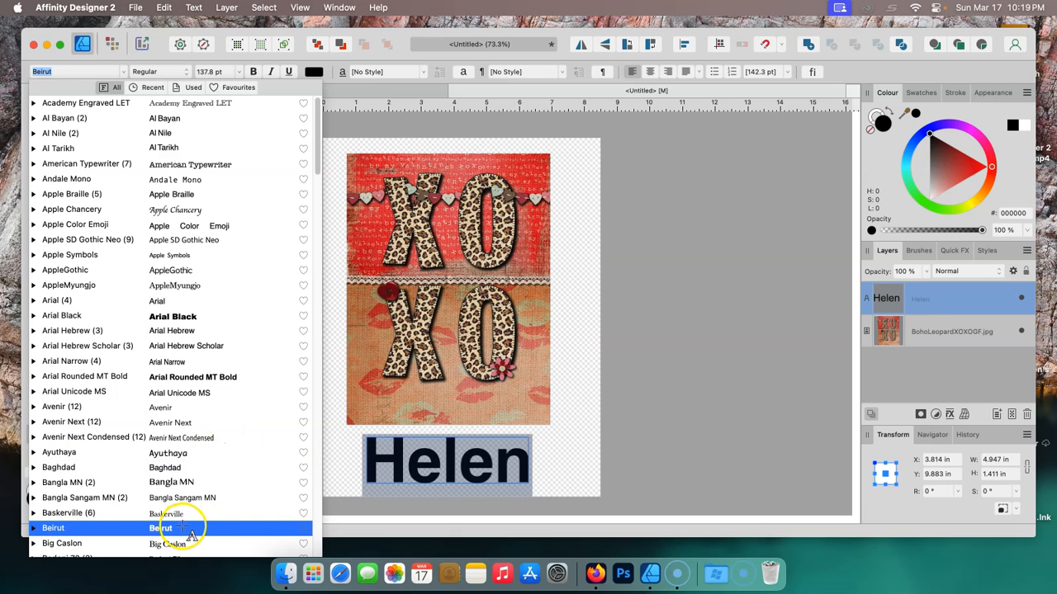
click(307, 150)
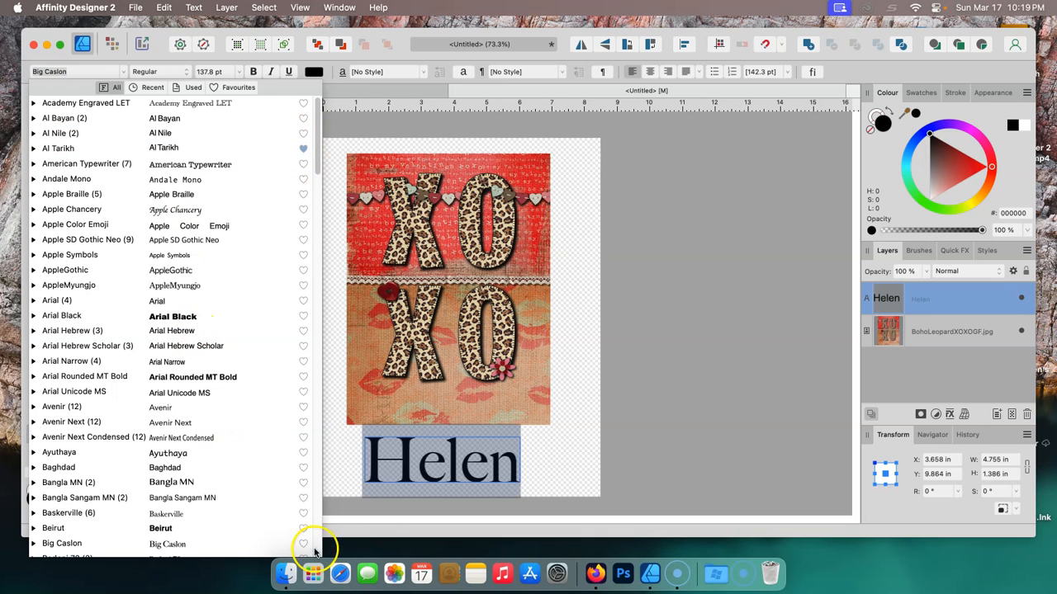
drag(317, 132, 324, 243)
- Preview several fonts on the name text and apply Georgia
click(197, 194)
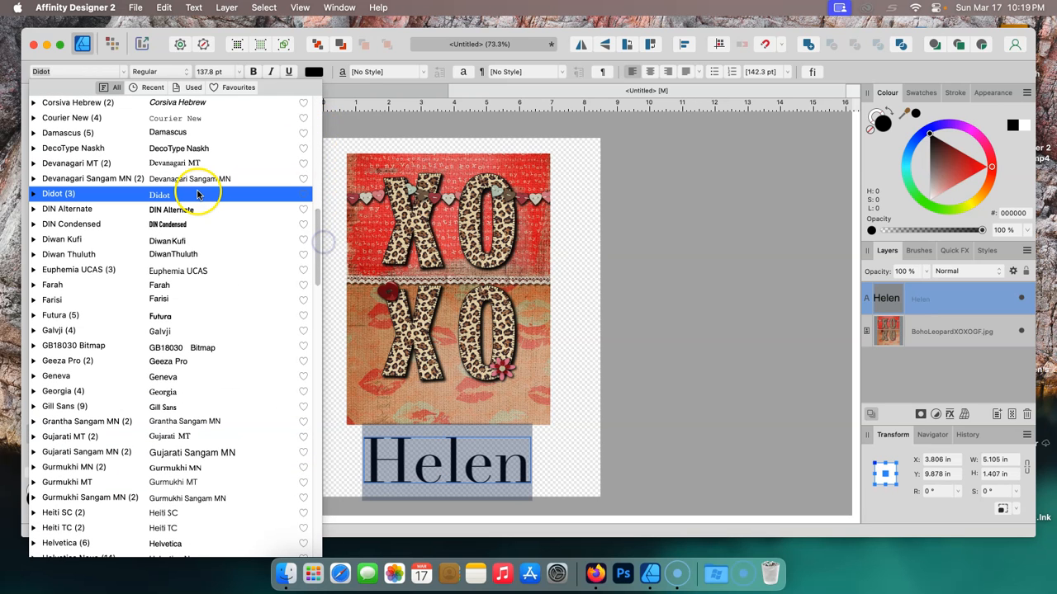
click(198, 210)
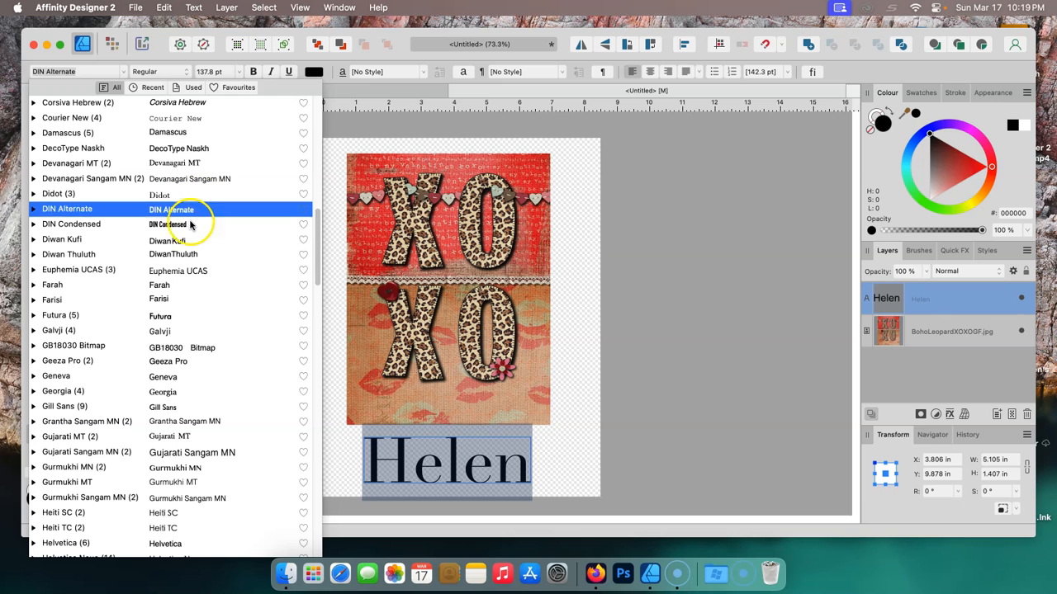
click(191, 225)
click(190, 300)
click(190, 286)
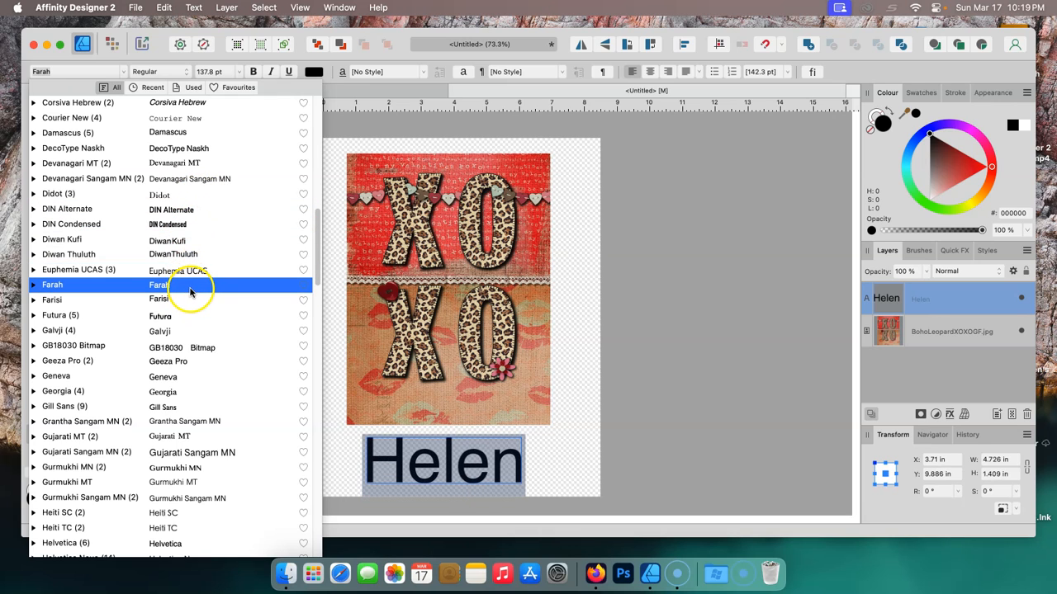
click(188, 302)
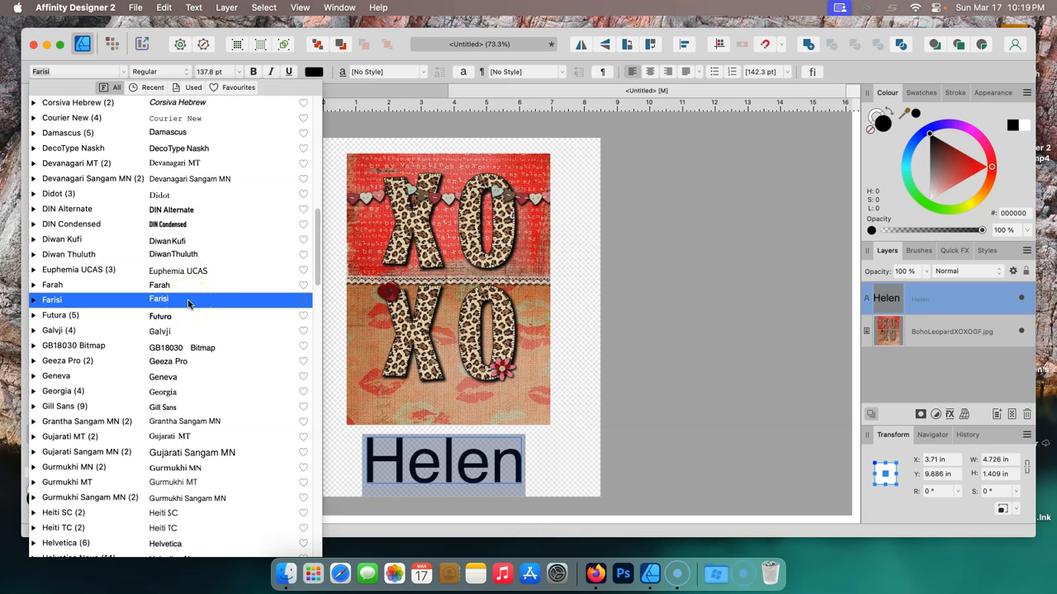
click(183, 320)
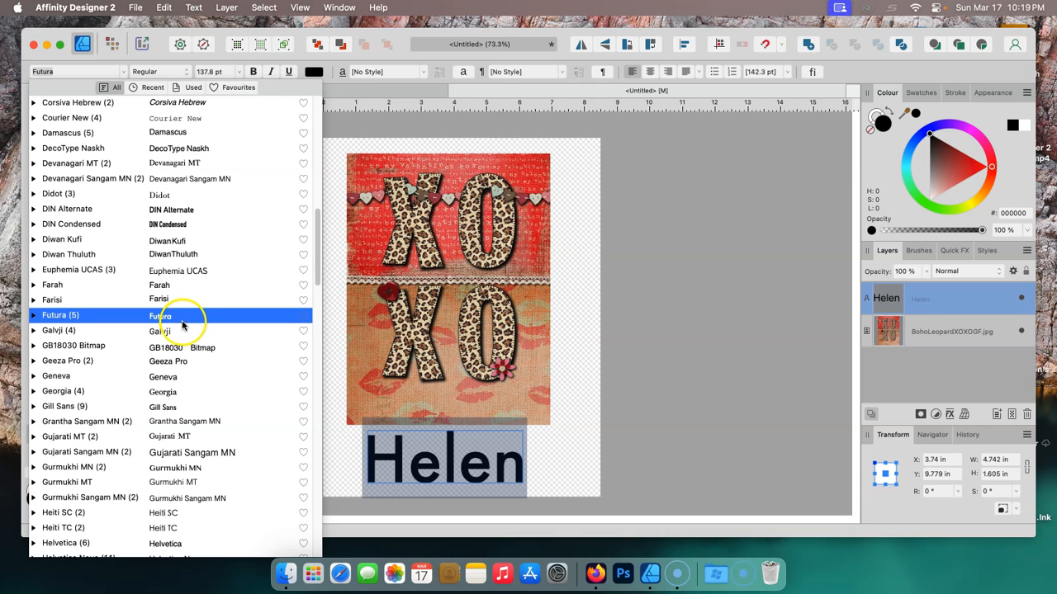
click(156, 331)
click(153, 347)
click(168, 409)
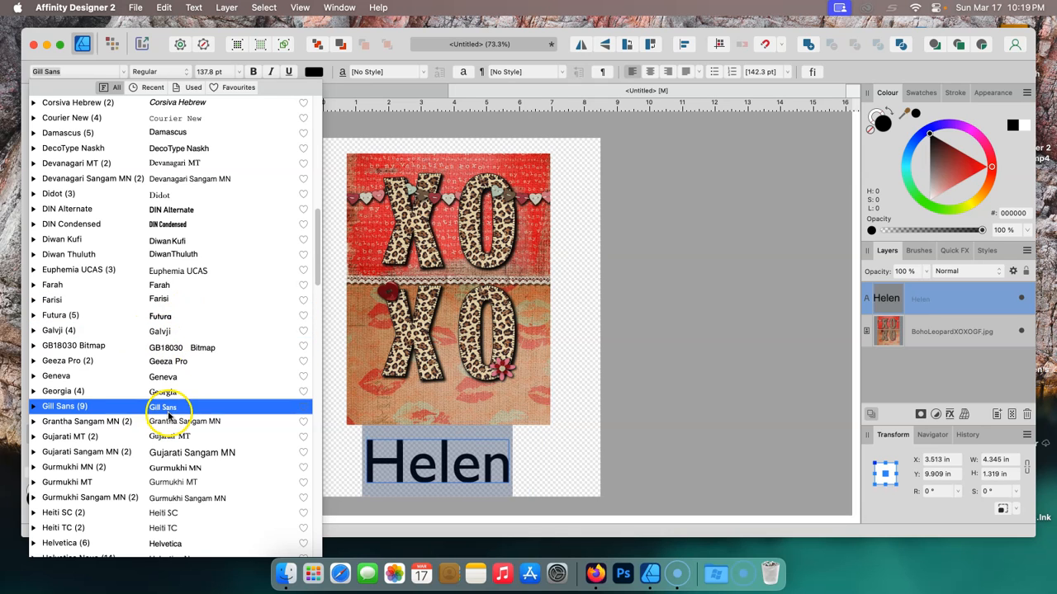
click(173, 392)
click(177, 377)
click(174, 393)
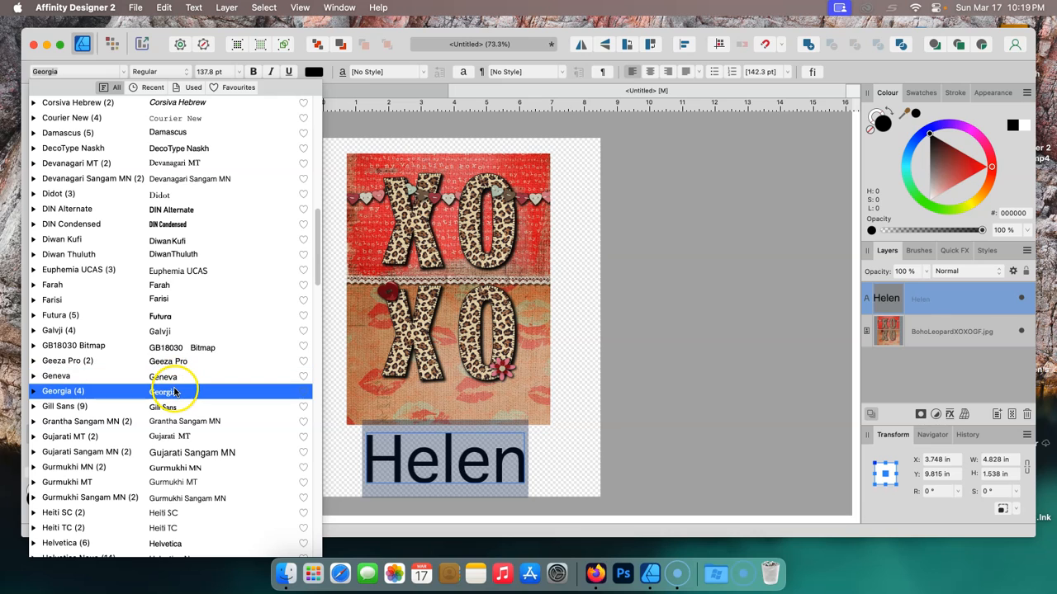
double_click(174, 392)
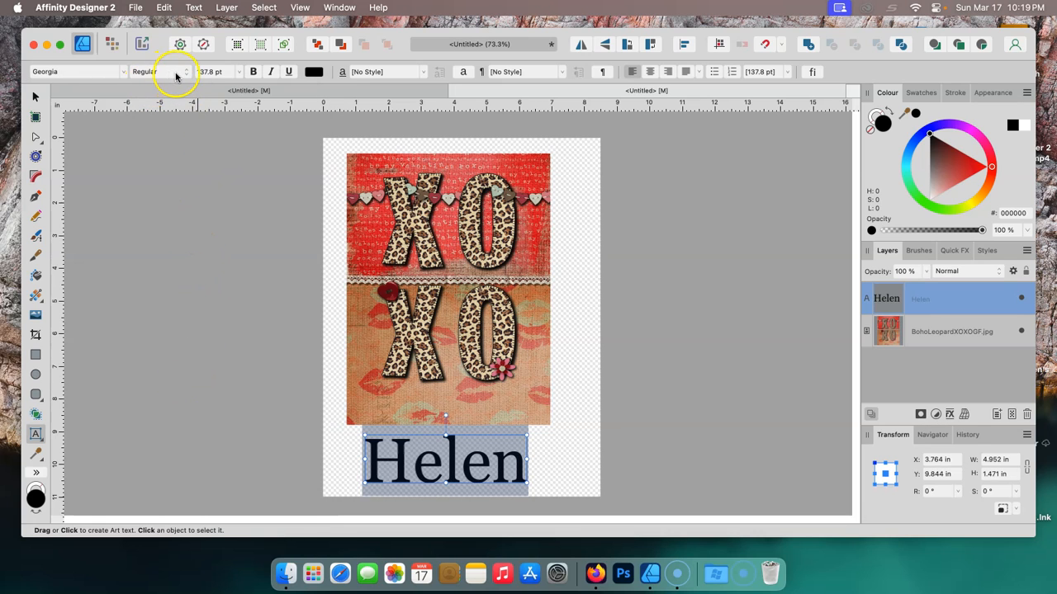
- Shrink the name text to about 126.5 pt by resizing its frame
click(238, 72)
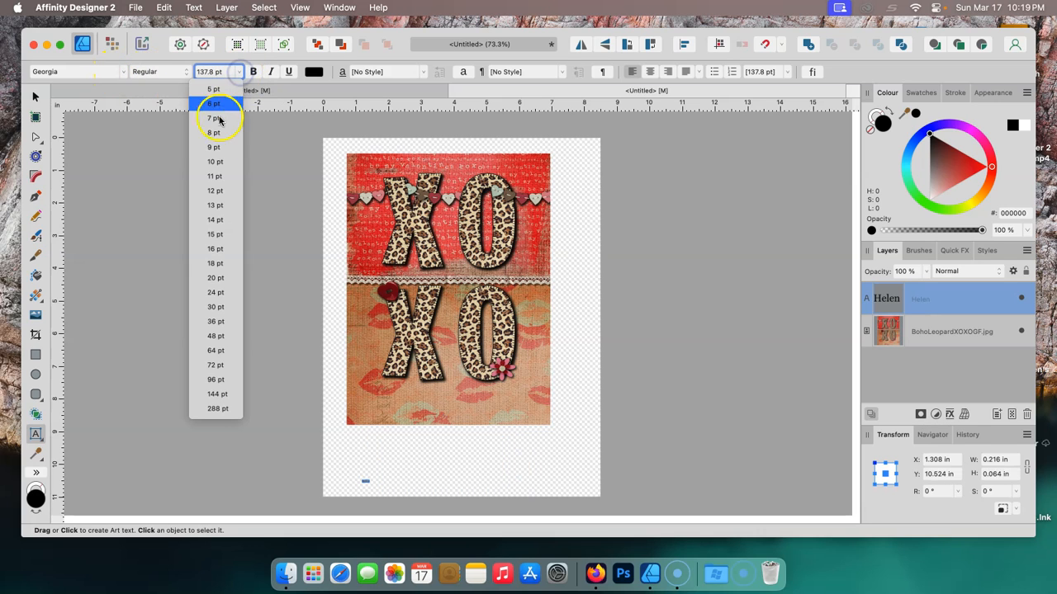
click(218, 74)
drag(529, 442, 510, 424)
click(474, 450)
click(398, 450)
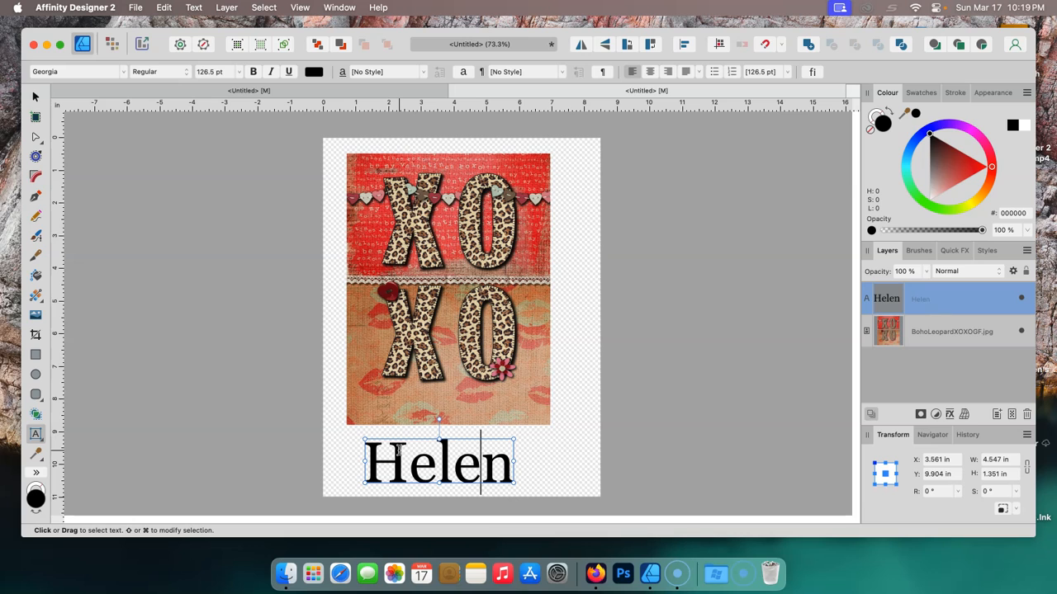
- Select the name's letters and color them with a dark red (A5374A) sampled from the image's hearts with the Color Picker
triple_click(398, 450)
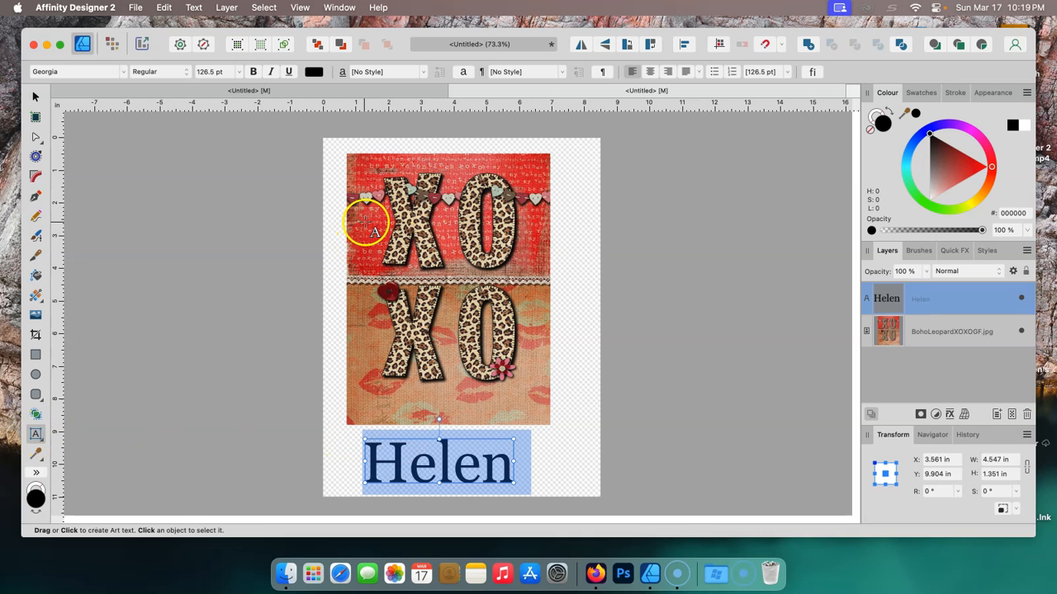
click(38, 455)
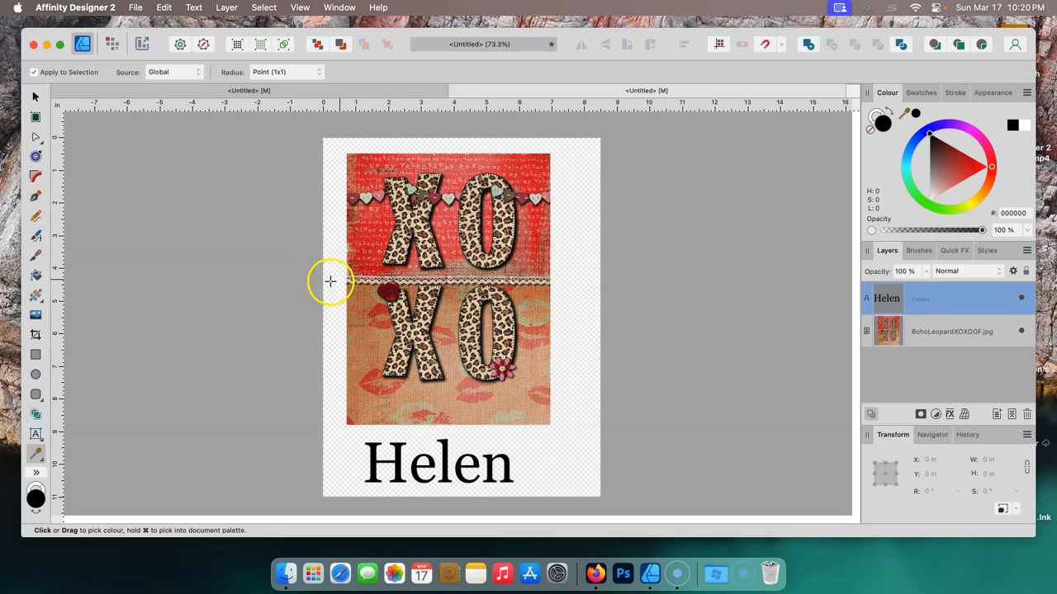
click(390, 289)
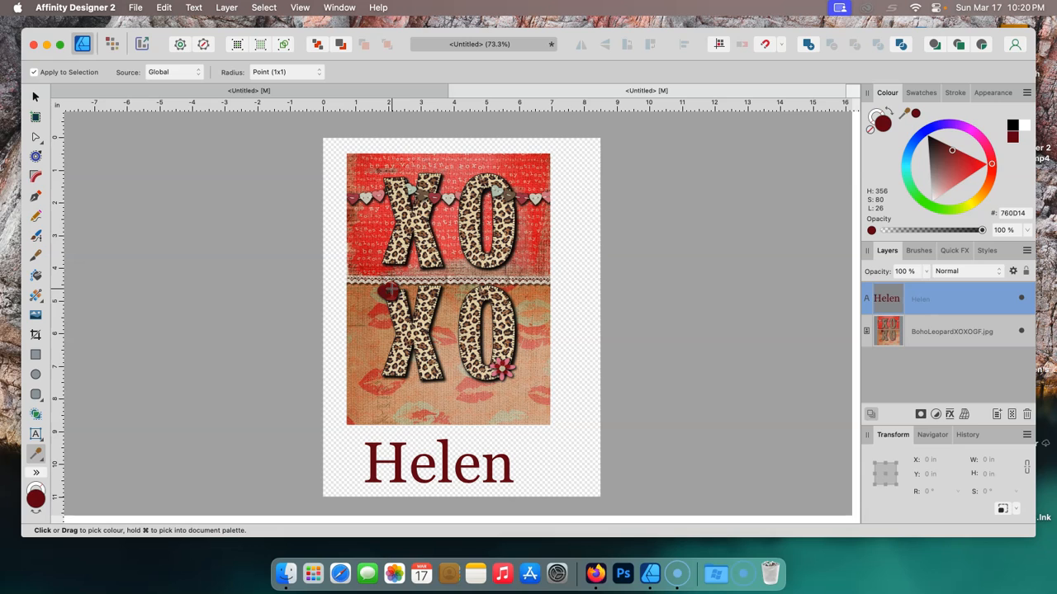
click(524, 376)
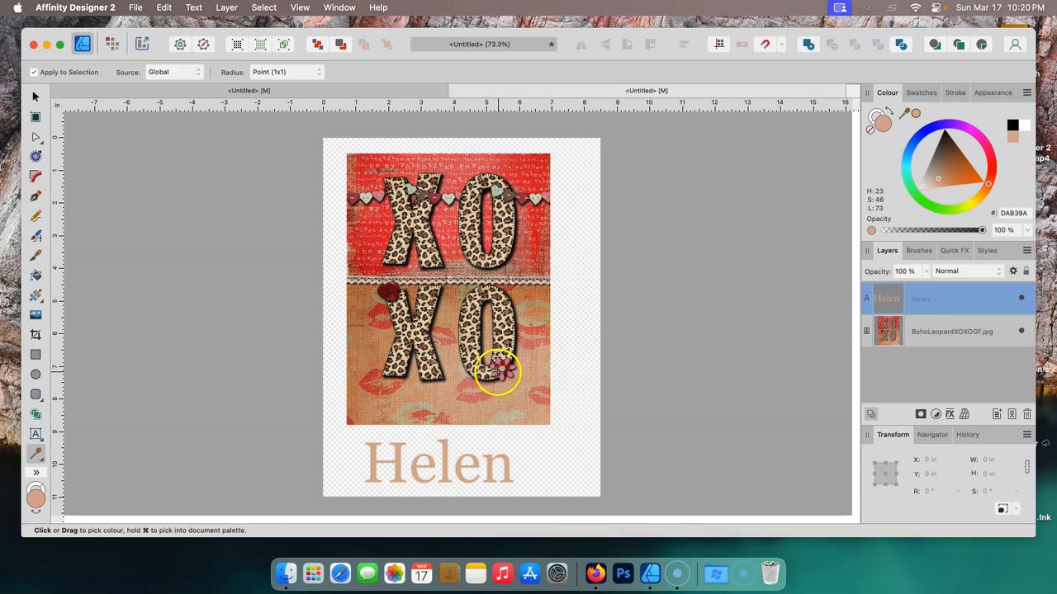
click(499, 362)
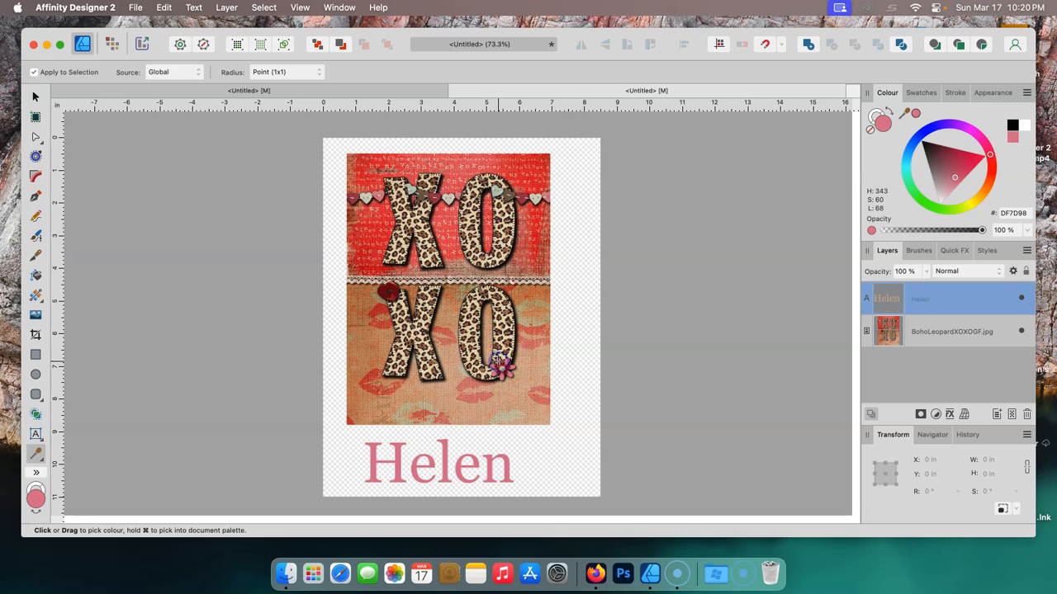
drag(498, 364, 403, 303)
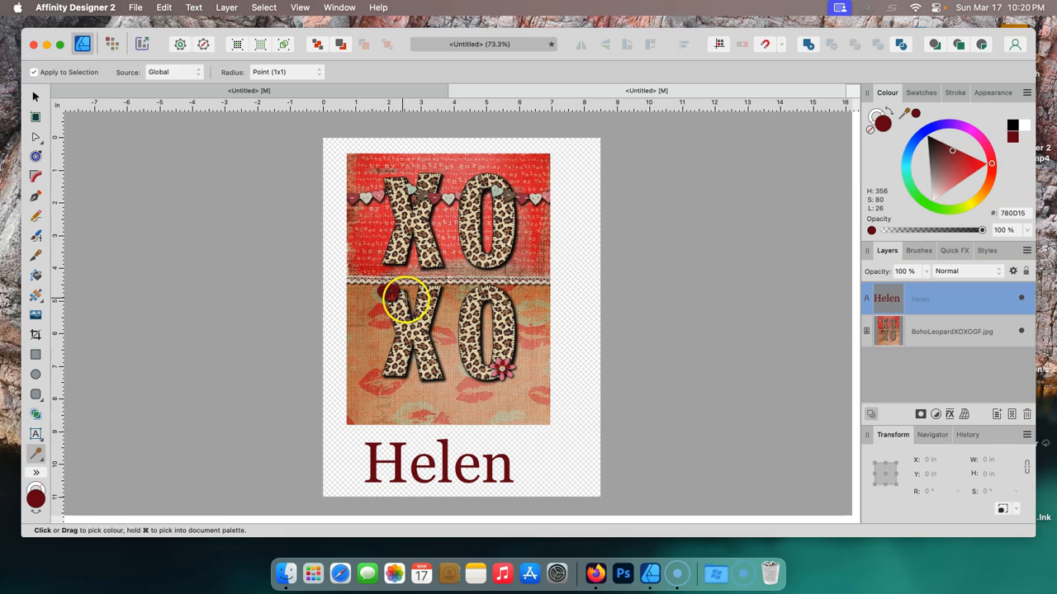
click(379, 194)
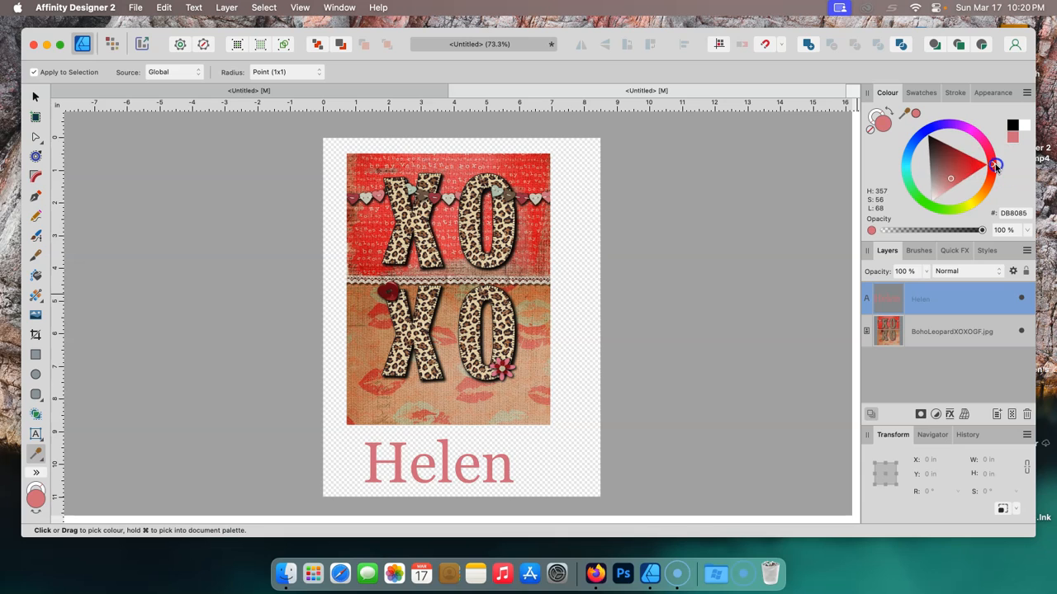
drag(995, 177, 946, 124)
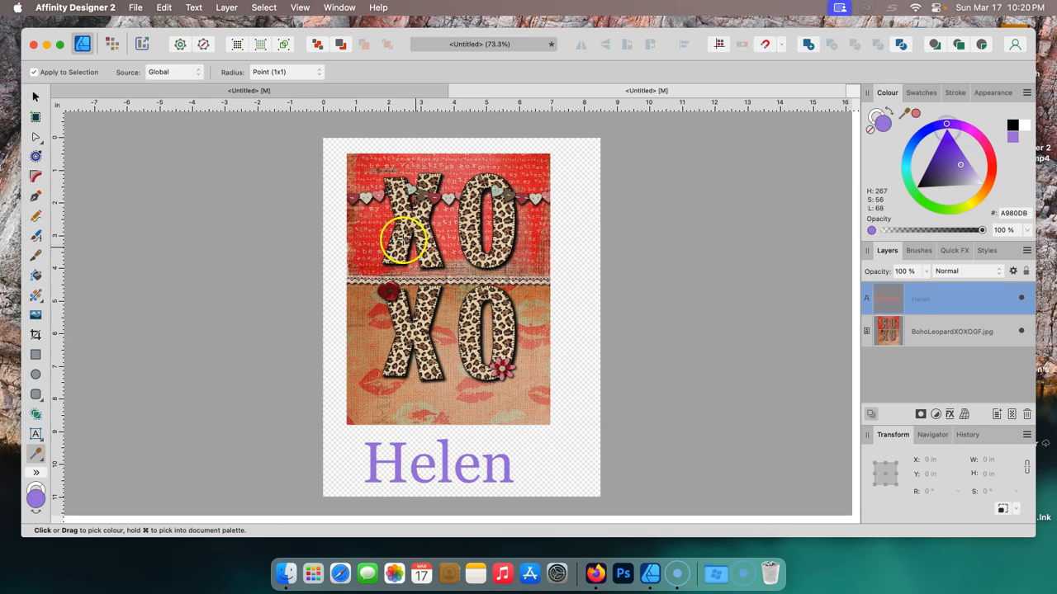
click(374, 237)
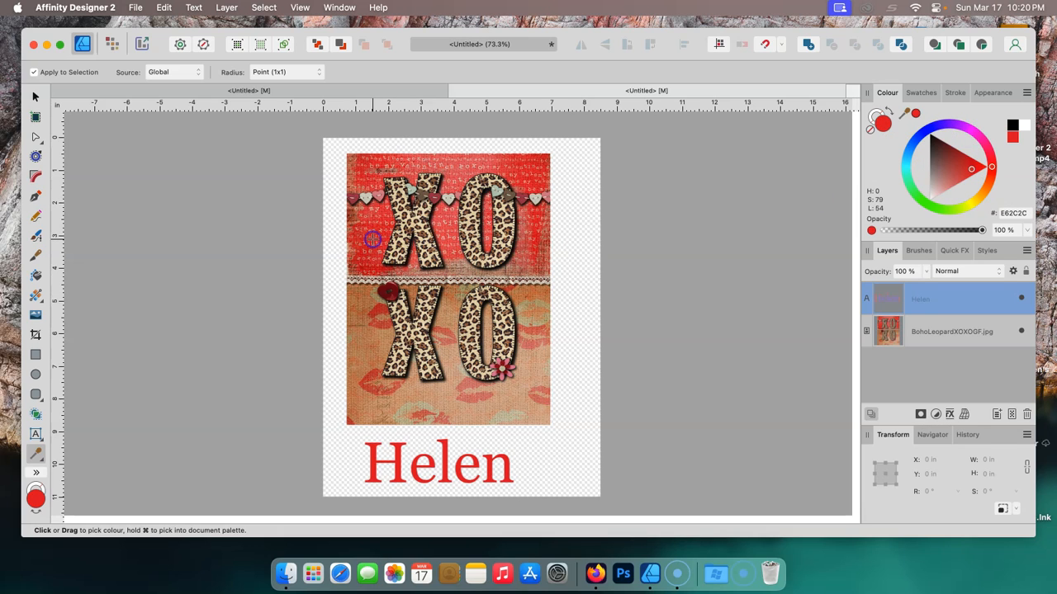
click(394, 296)
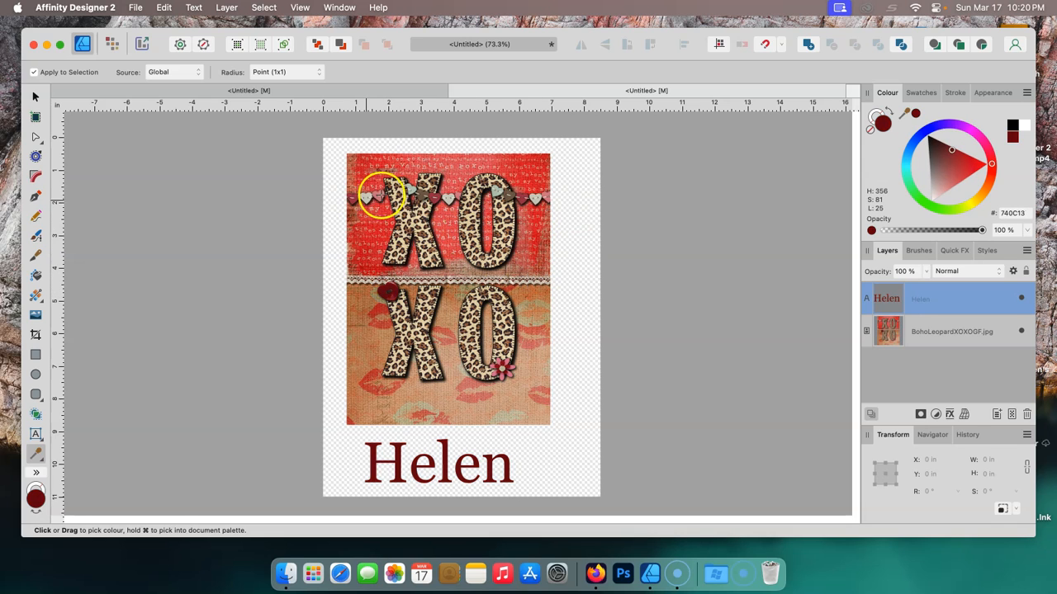
click(379, 196)
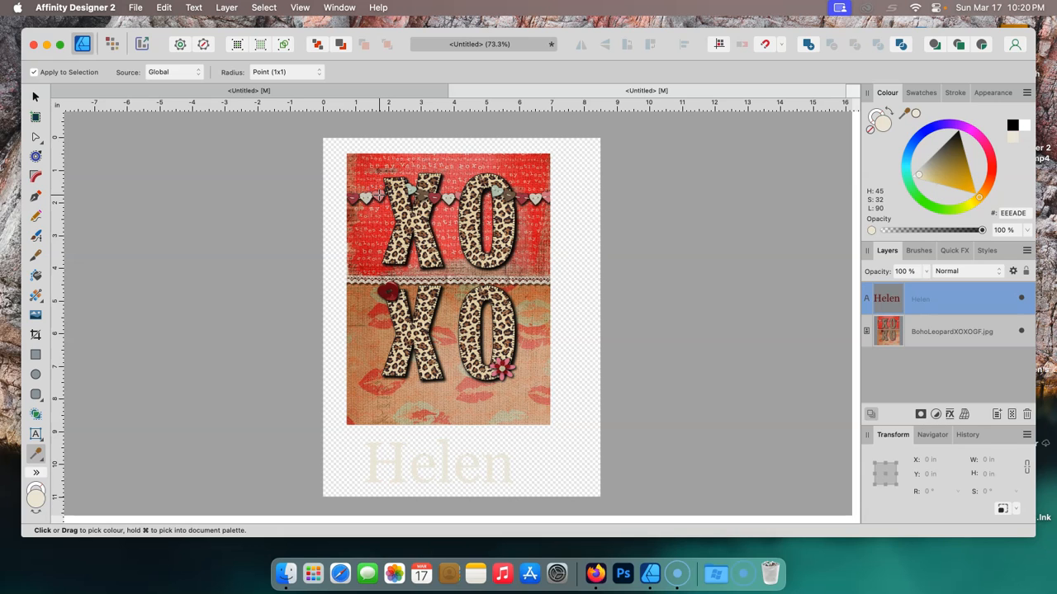
click(356, 199)
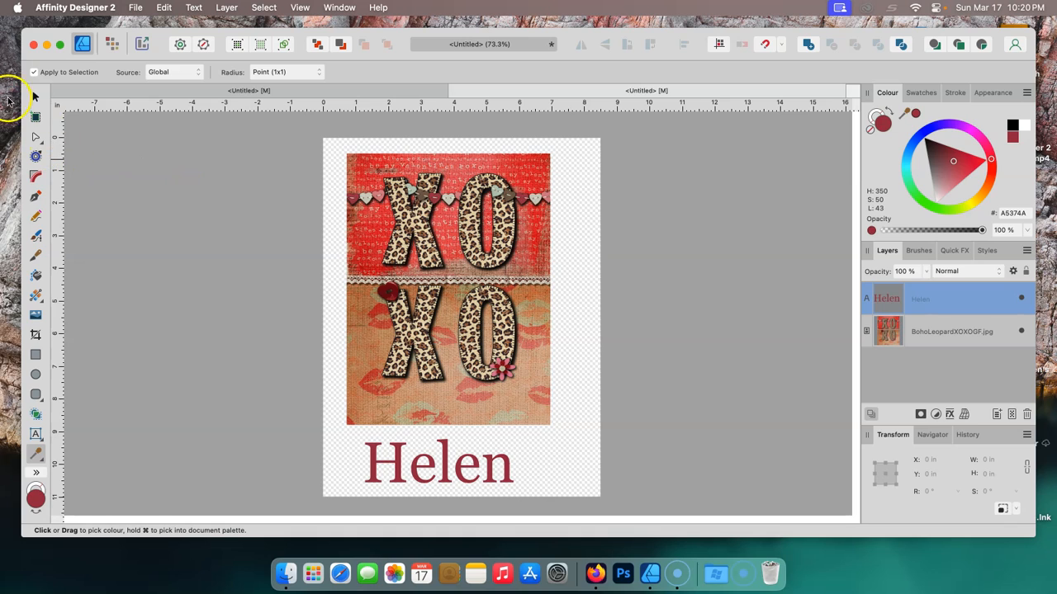
- Enlarge the name text to about 141.8 pt by resizing its frame
click(36, 98)
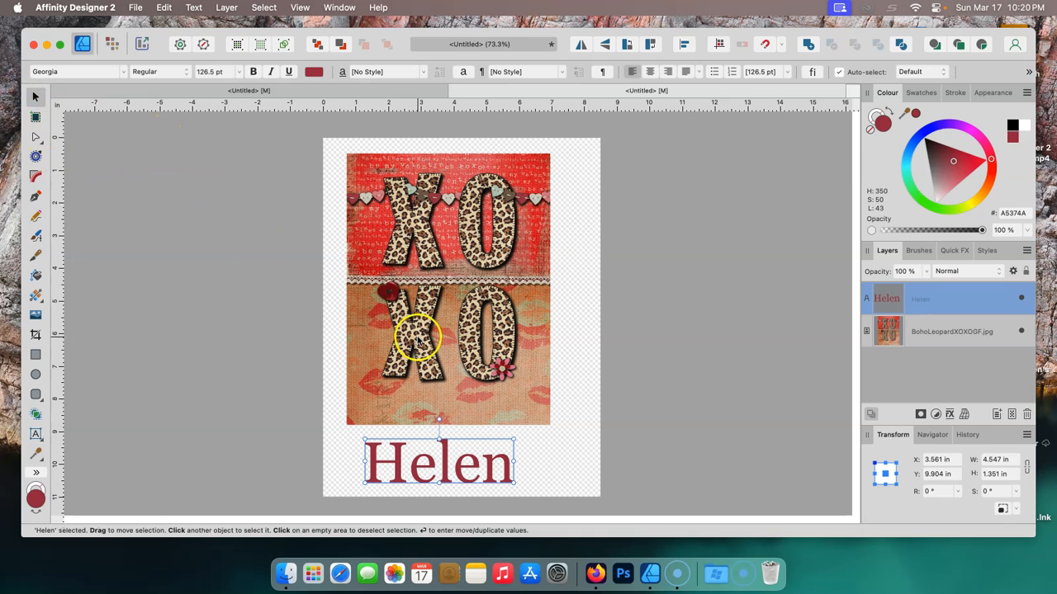
drag(514, 440, 532, 430)
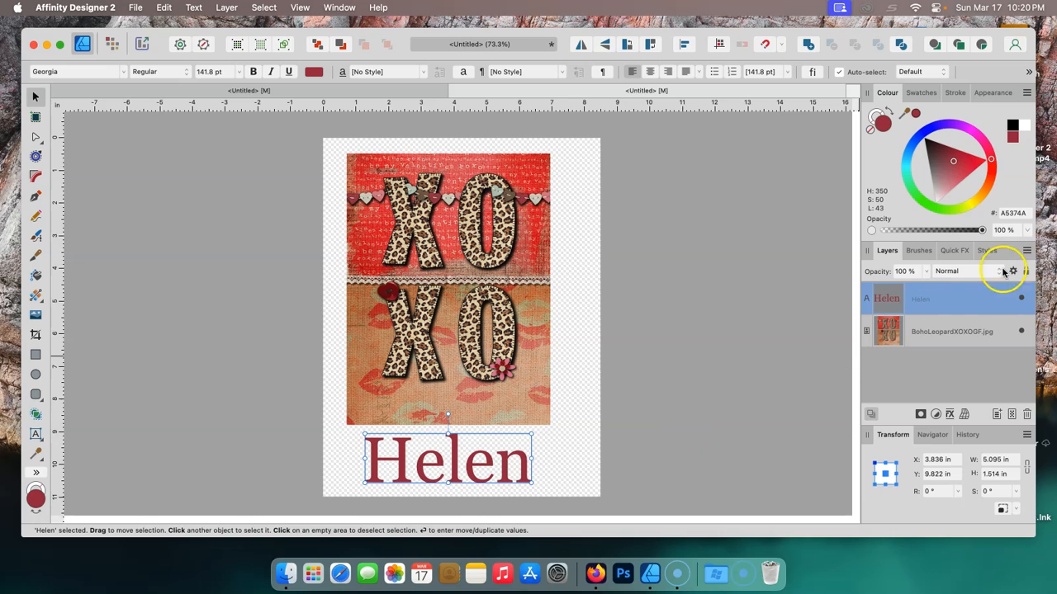
- Apply a Bevel / Emboss quick effect to the name with a radius of about 32.1 px
click(956, 252)
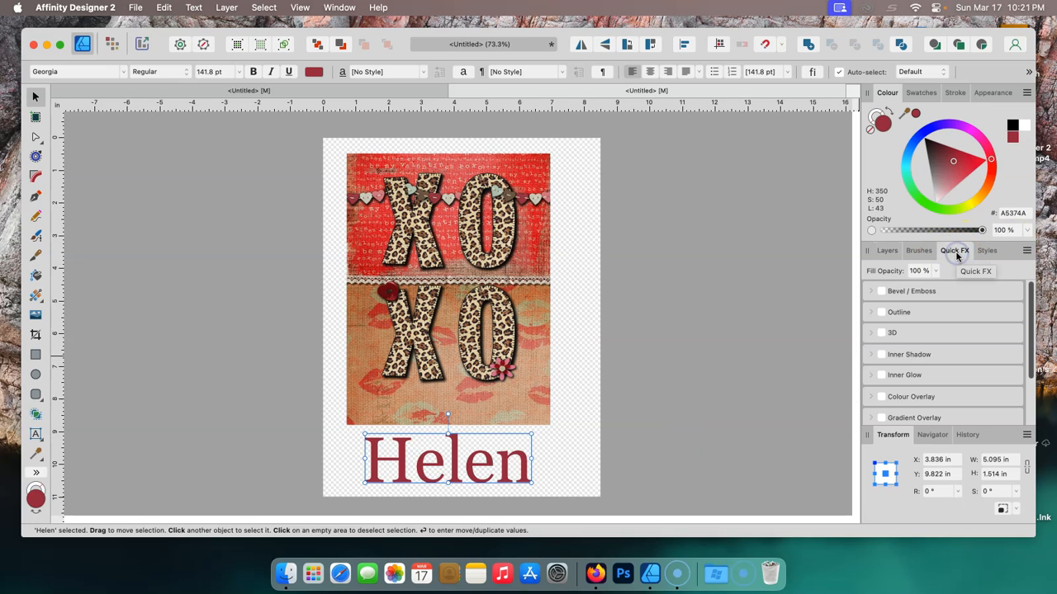
click(881, 293)
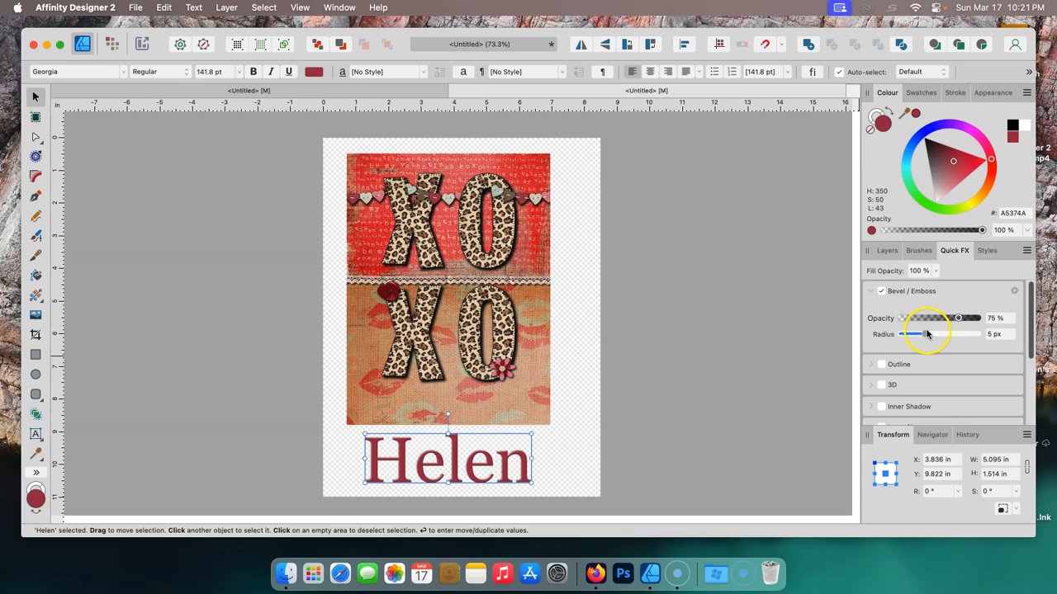
drag(926, 334, 952, 335)
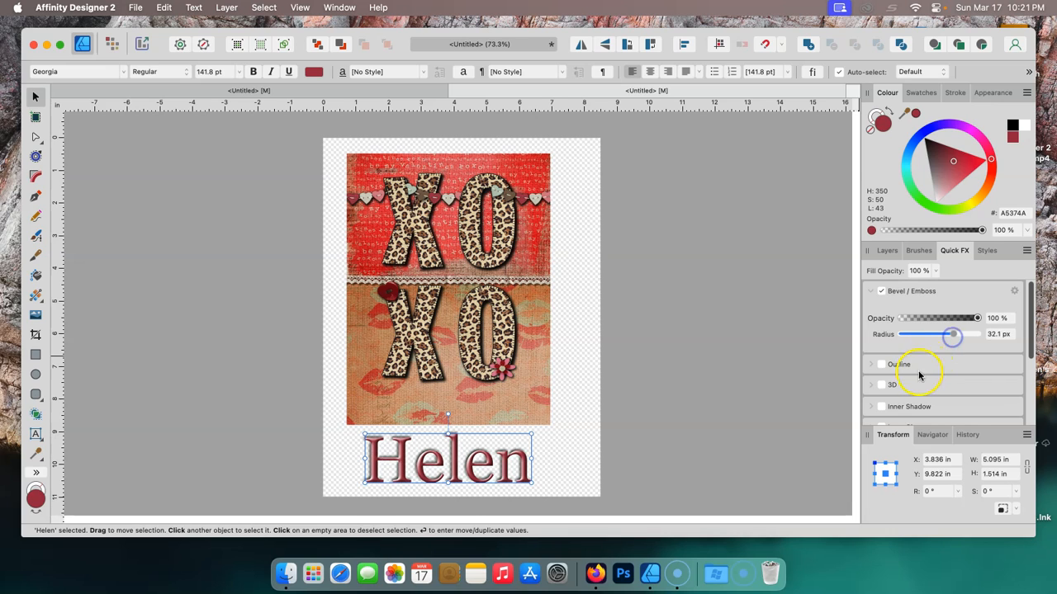
click(882, 365)
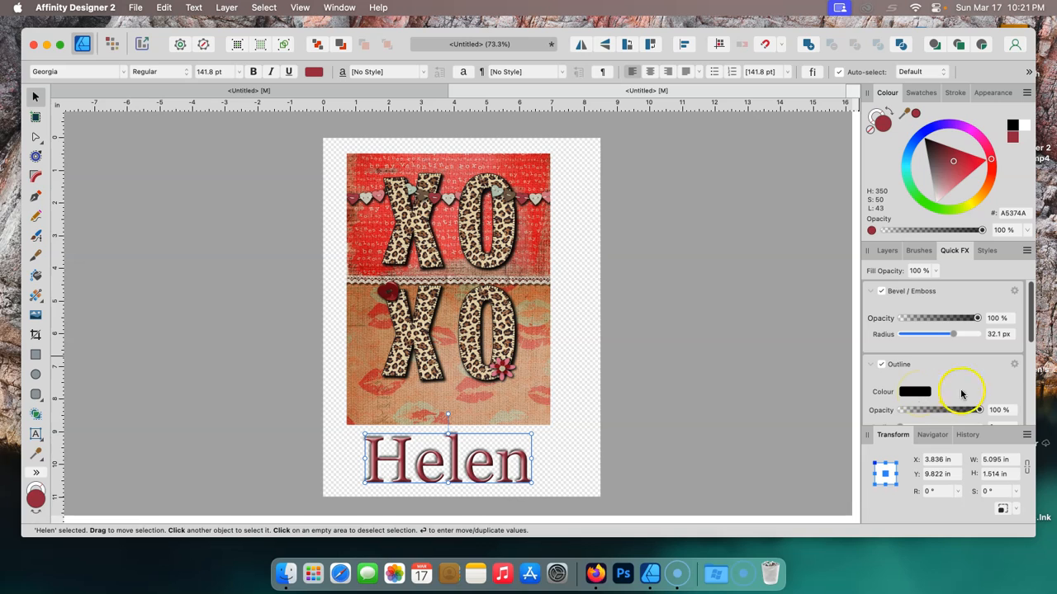
mouse_move(1031, 339)
mouse_down()
mouse_move(1026, 371)
mouse_move(1027, 332)
mouse_up()
click(882, 364)
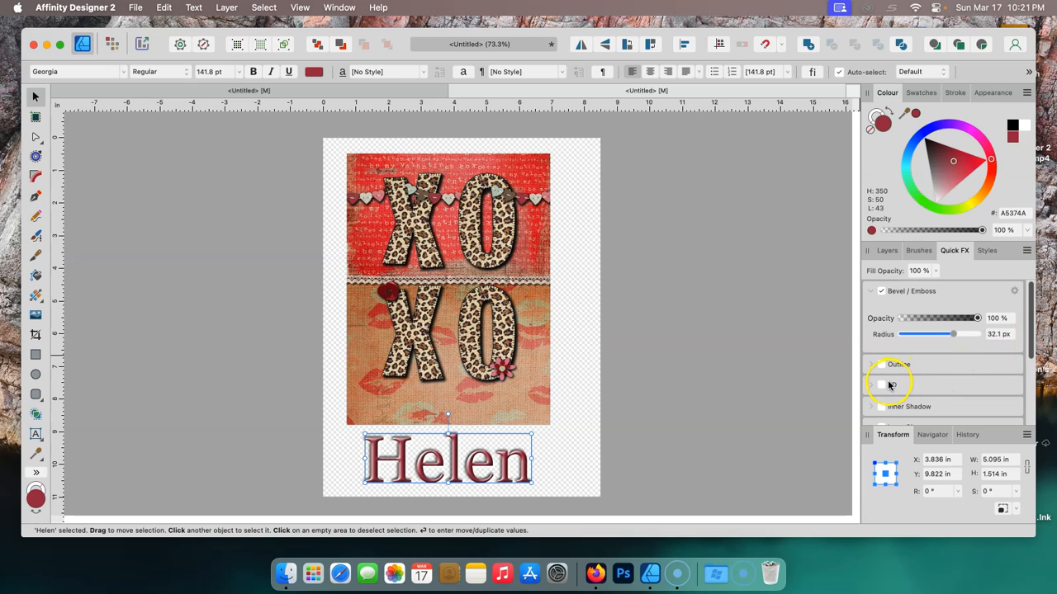
- Enable the 3D quick effect on the name and set its radius to about 16.6 px
click(885, 385)
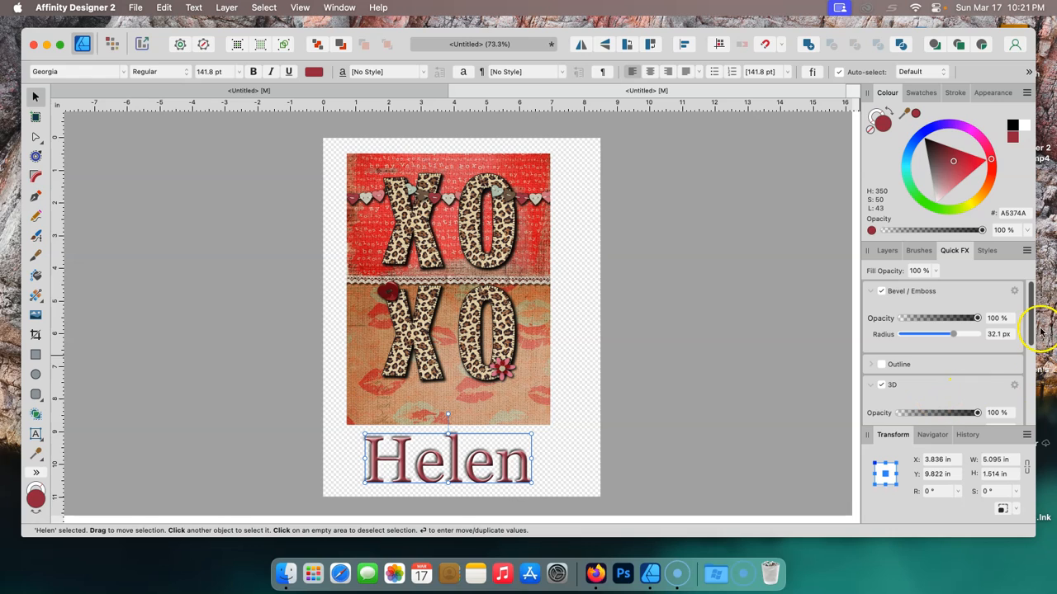
drag(1032, 328, 1028, 353)
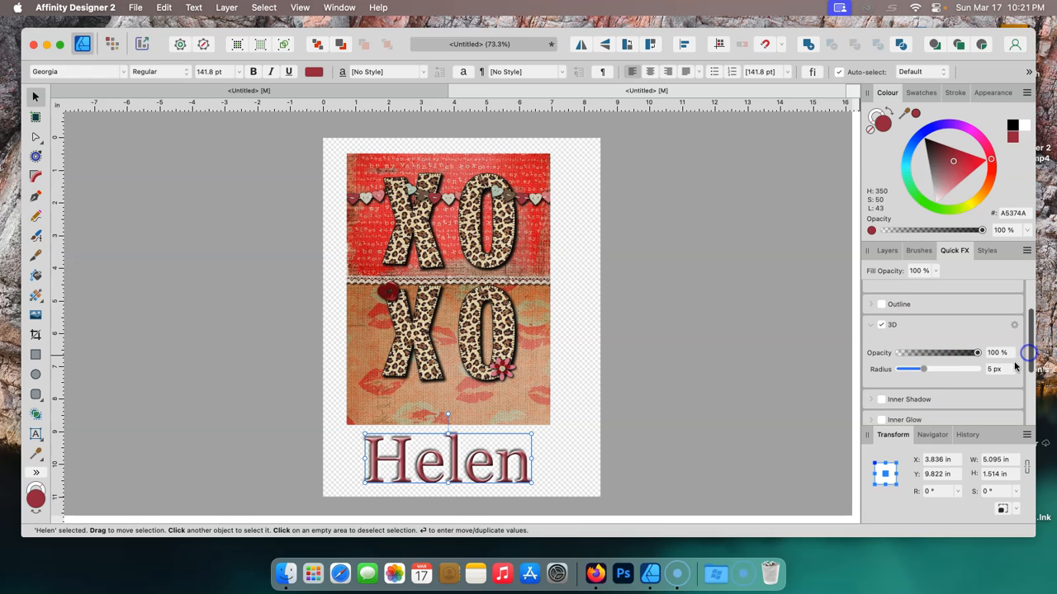
drag(925, 374, 947, 377)
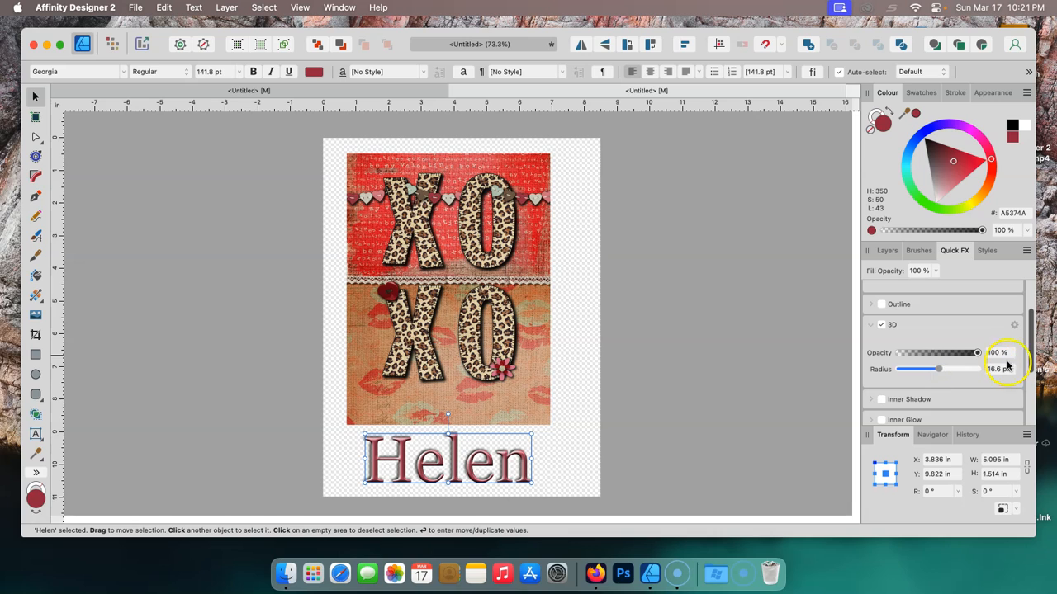
- Turn off the Bevel / Emboss and 3D quick effects on the name text
drag(1029, 351, 1024, 402)
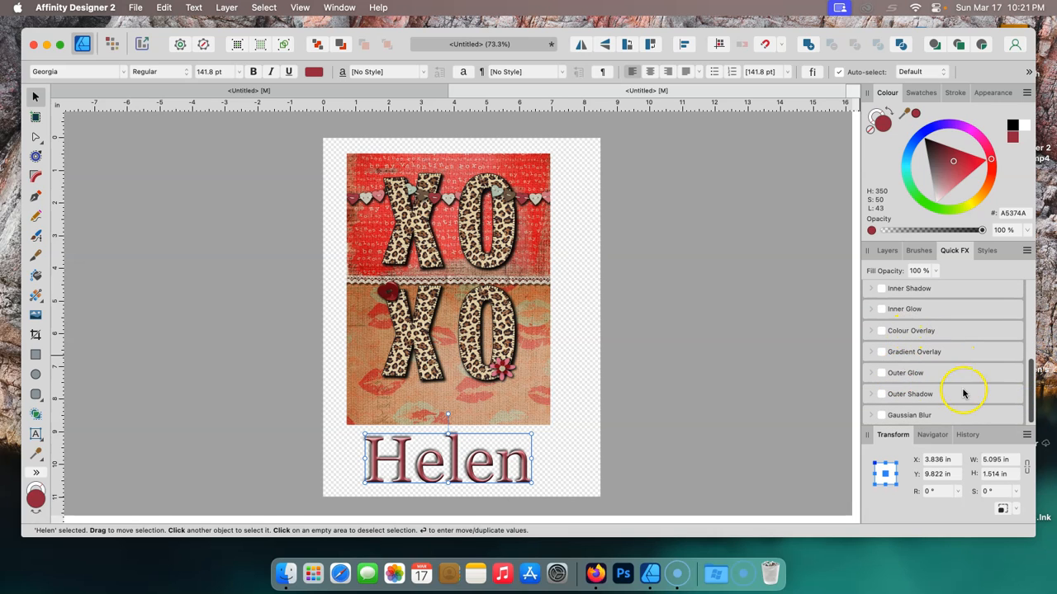
click(1029, 394)
drag(1032, 410, 1037, 304)
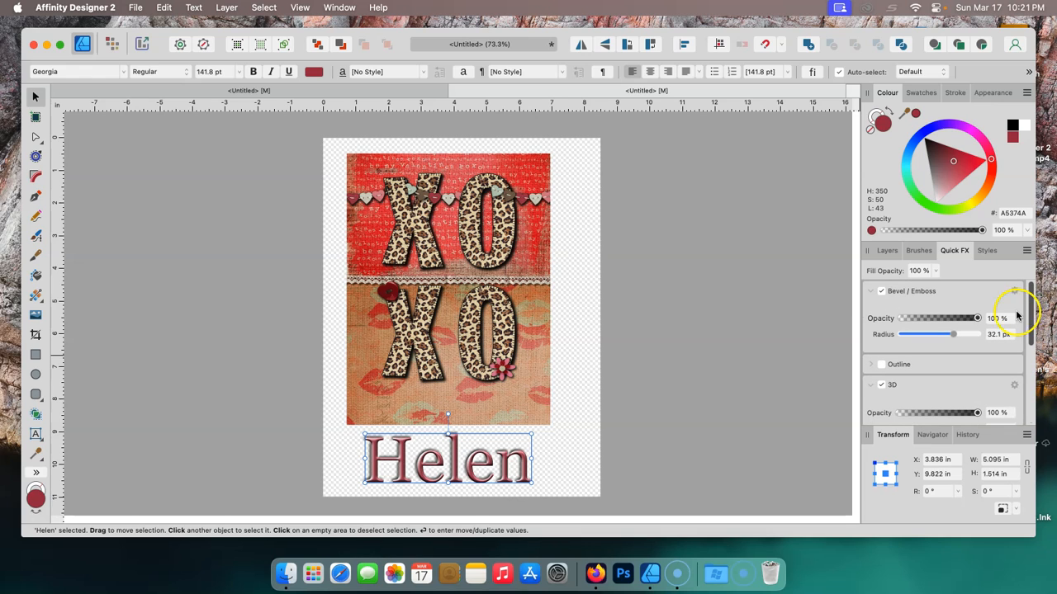
click(881, 291)
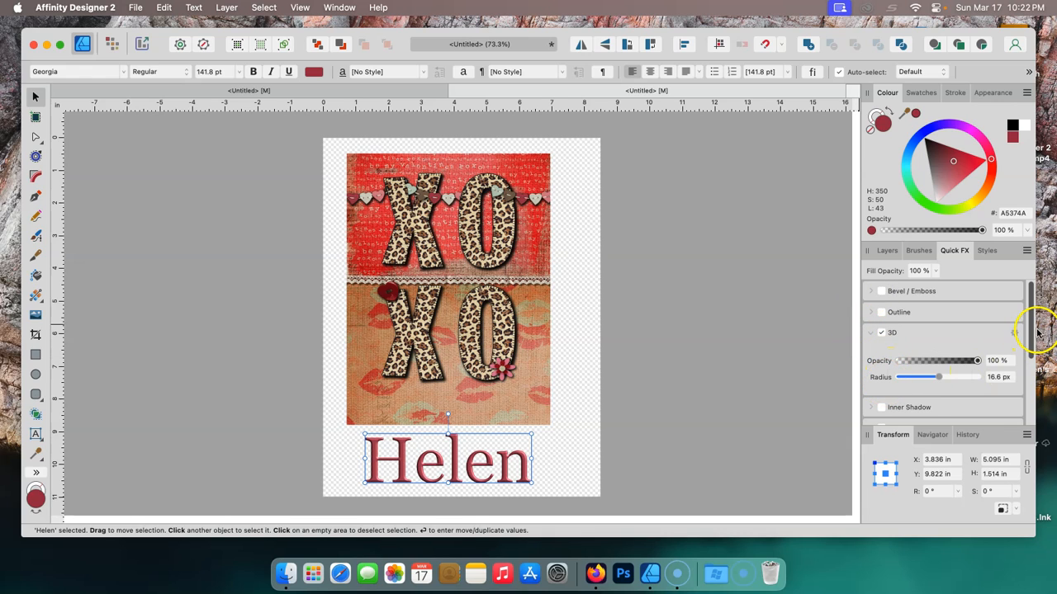
drag(1031, 326, 1038, 291)
click(882, 334)
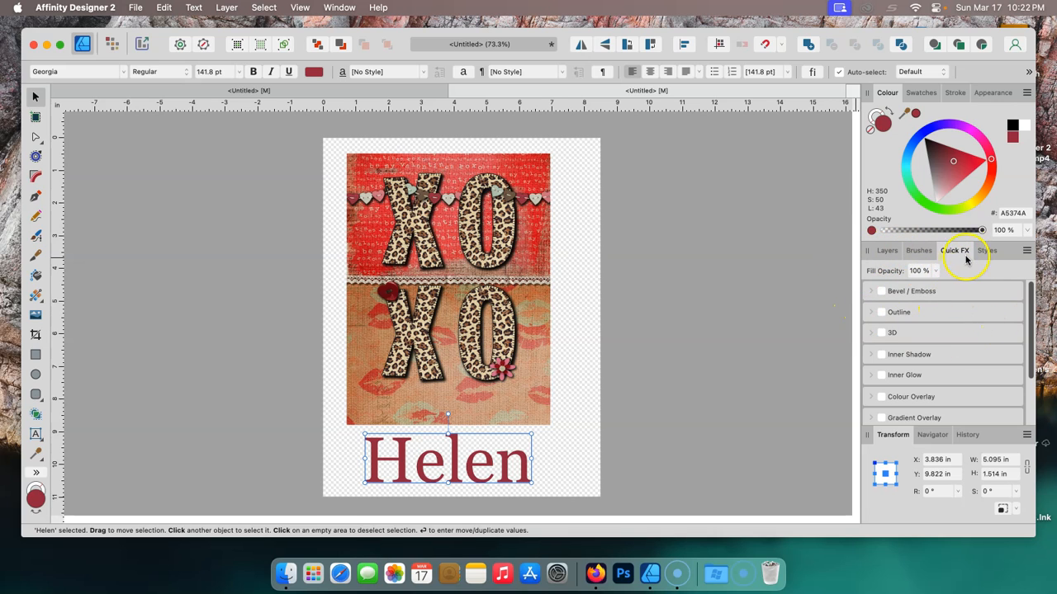
- Shift the XOXO leopard image to the right on the page
click(887, 252)
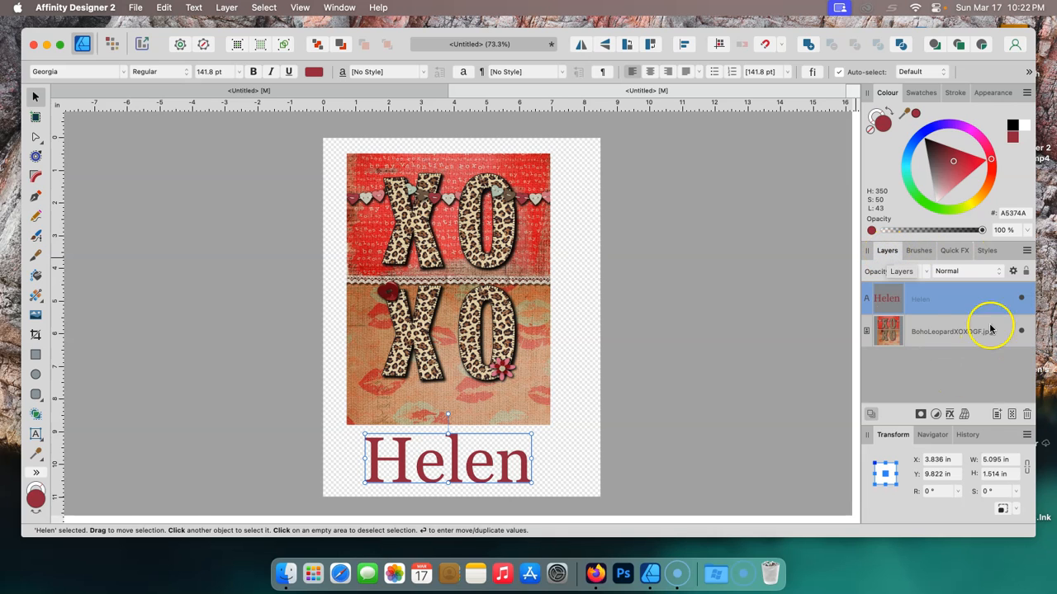
click(577, 431)
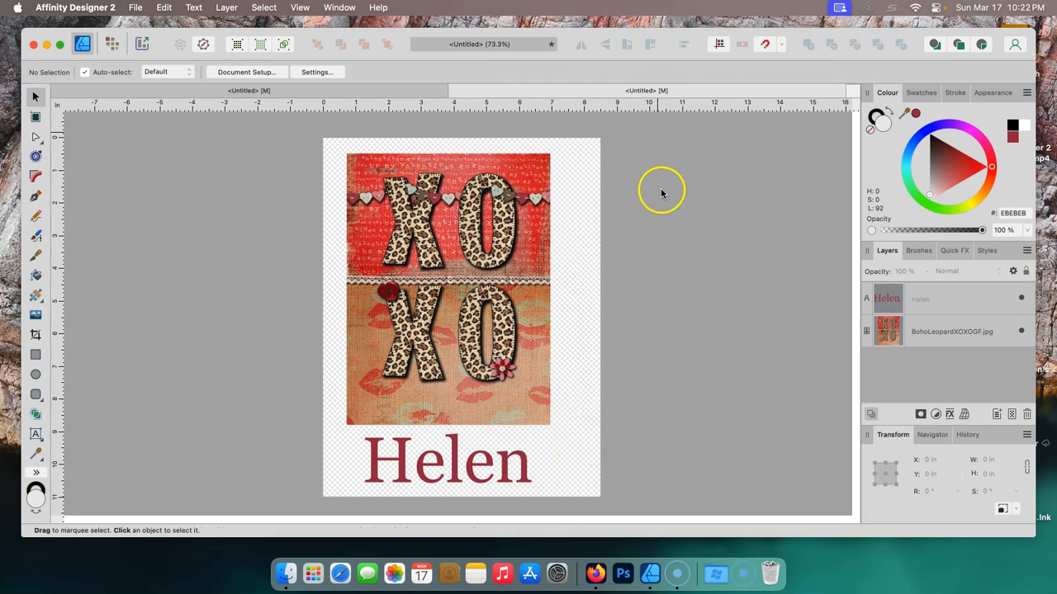
drag(505, 228, 550, 225)
click(703, 215)
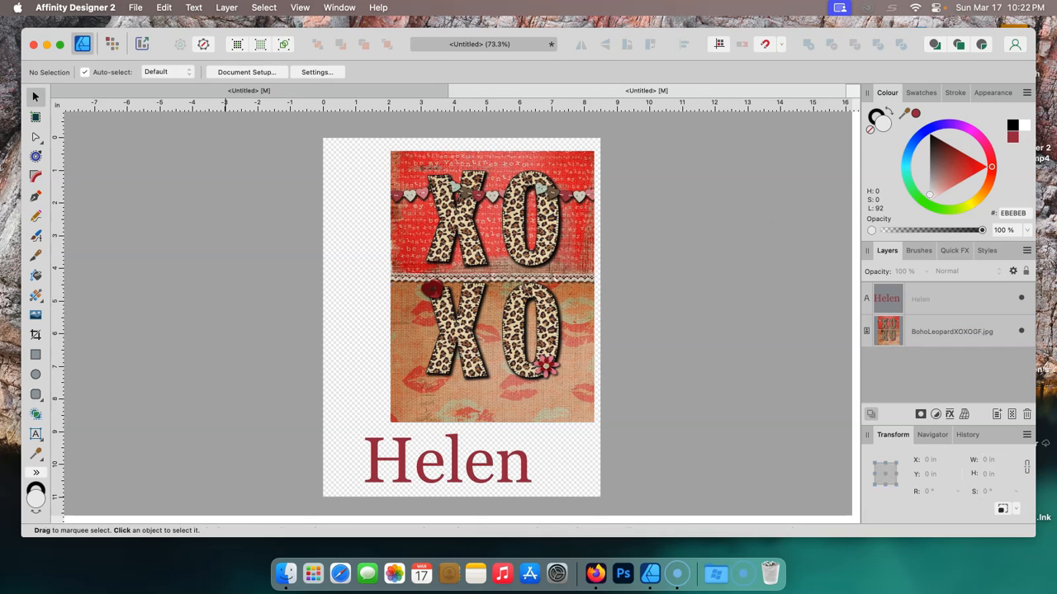
- Place the 16ozGlassCanKarolGPink.png image from Downloads and enlarge it over the lower part of the XOXO image
click(133, 9)
click(149, 260)
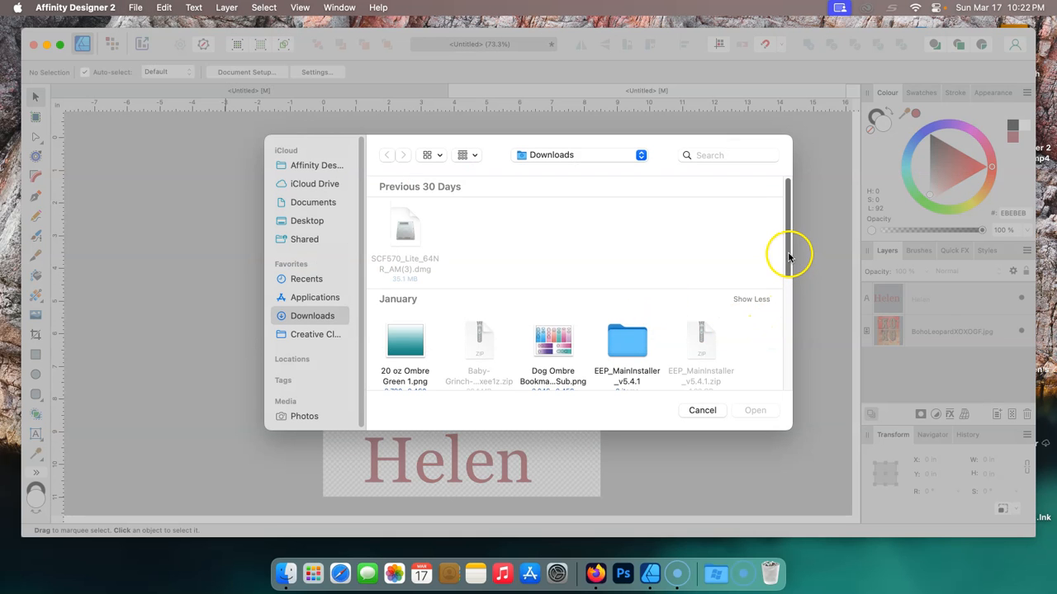
drag(788, 267, 789, 350)
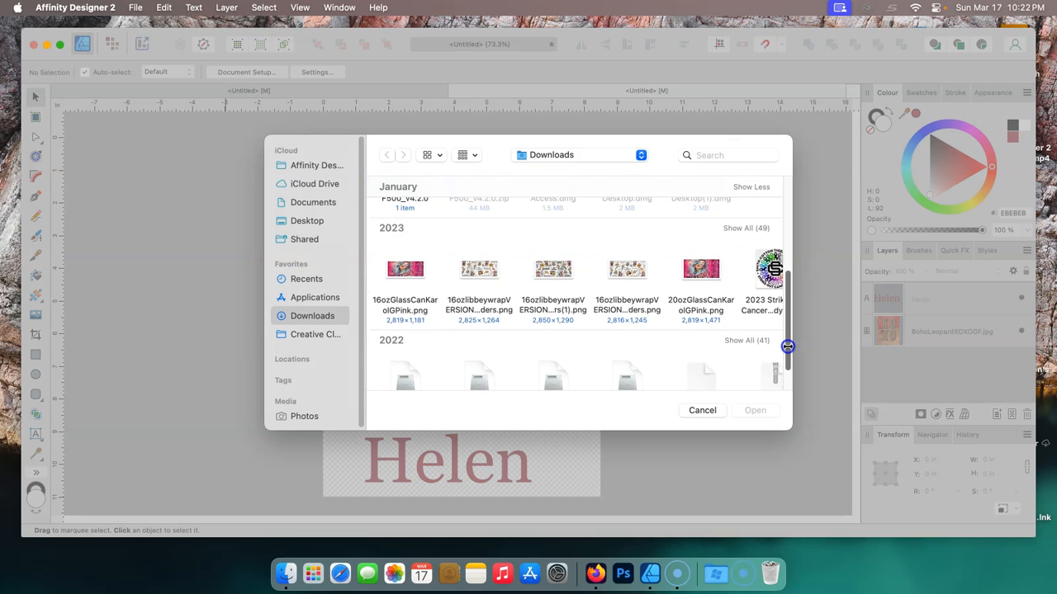
click(403, 268)
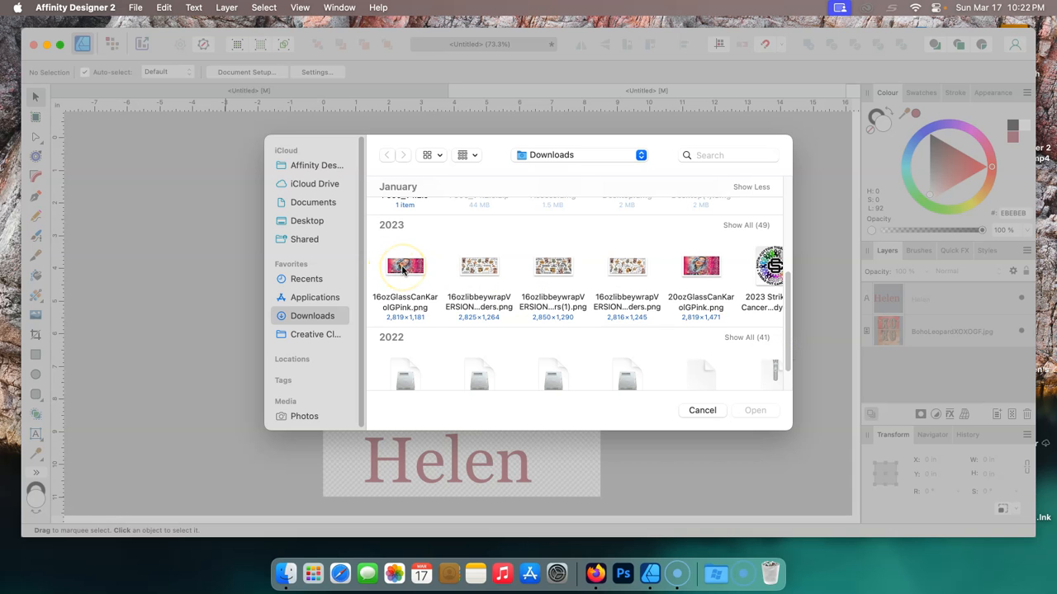
click(751, 410)
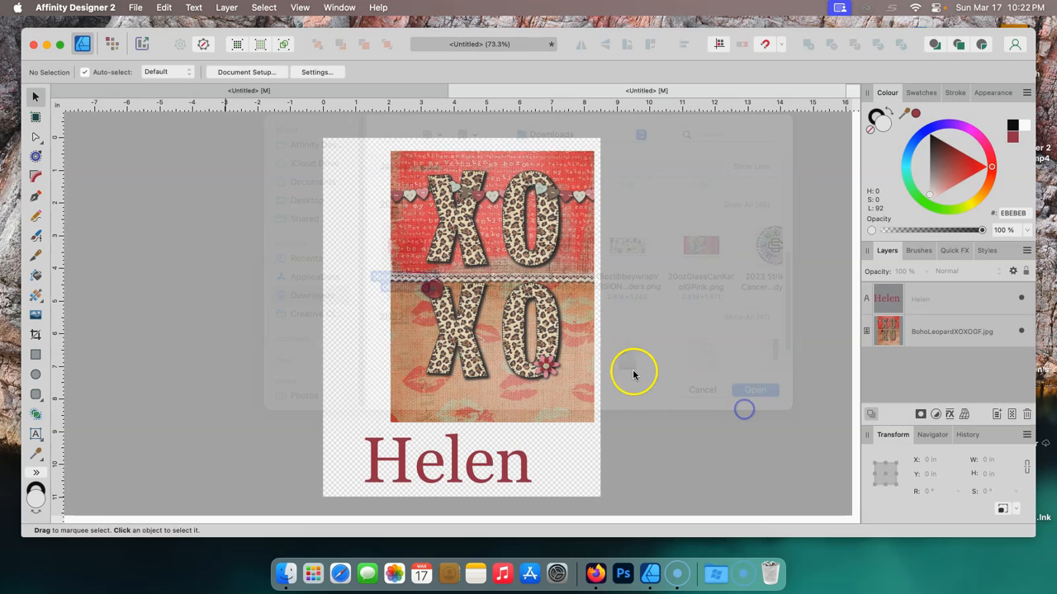
drag(331, 199, 414, 234)
drag(565, 181, 565, 172)
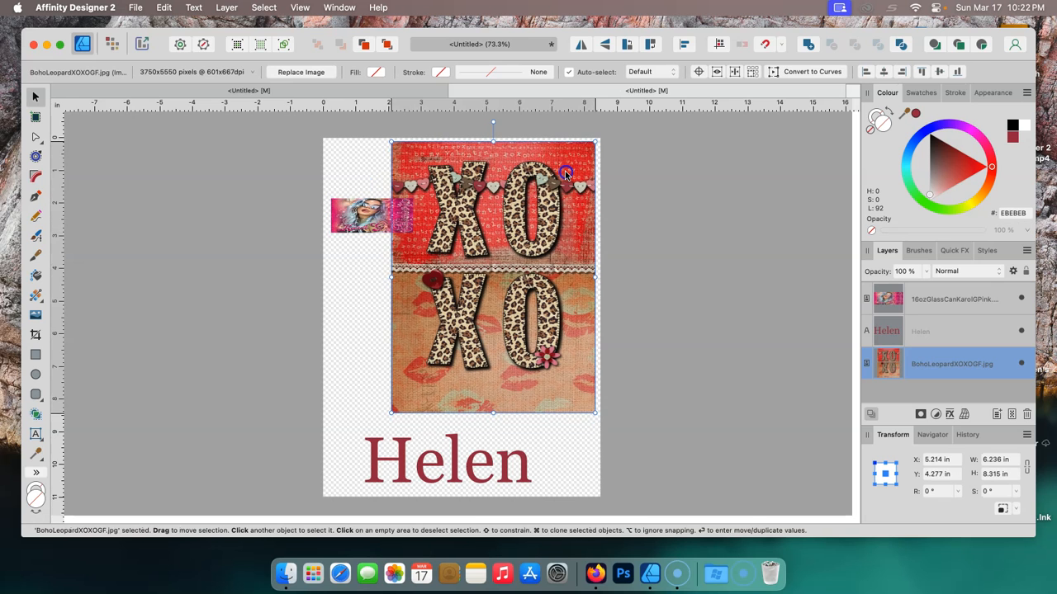
drag(352, 216, 349, 399)
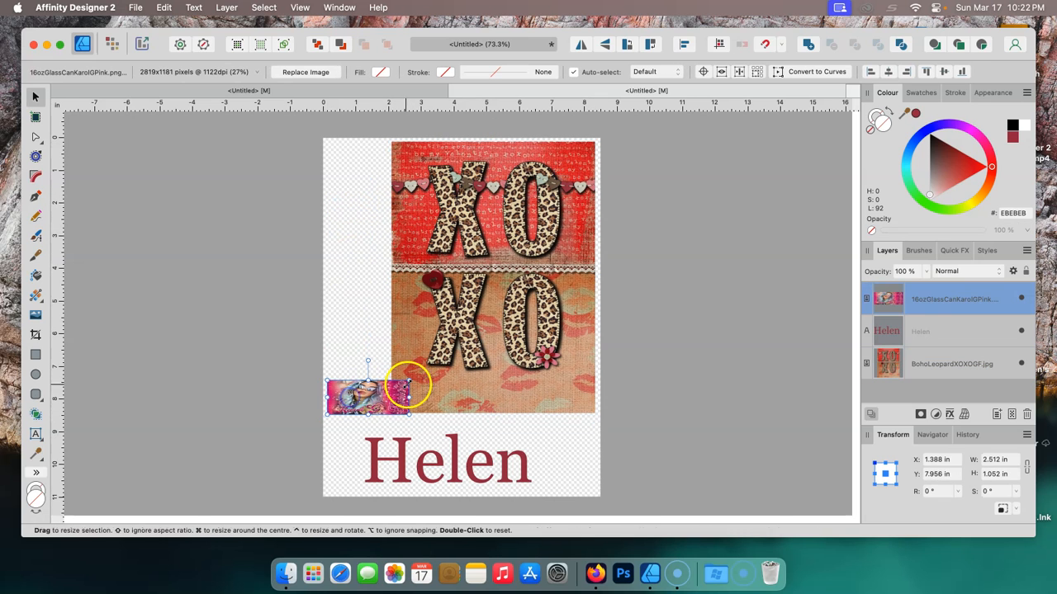
drag(413, 377, 515, 337)
drag(487, 382, 500, 396)
- Move the XOXO leopard image back to the left, centred above the name
click(515, 156)
drag(515, 157, 486, 160)
mouse_move(508, 417)
mouse_down()
mouse_move(553, 394)
mouse_move(505, 422)
mouse_up()
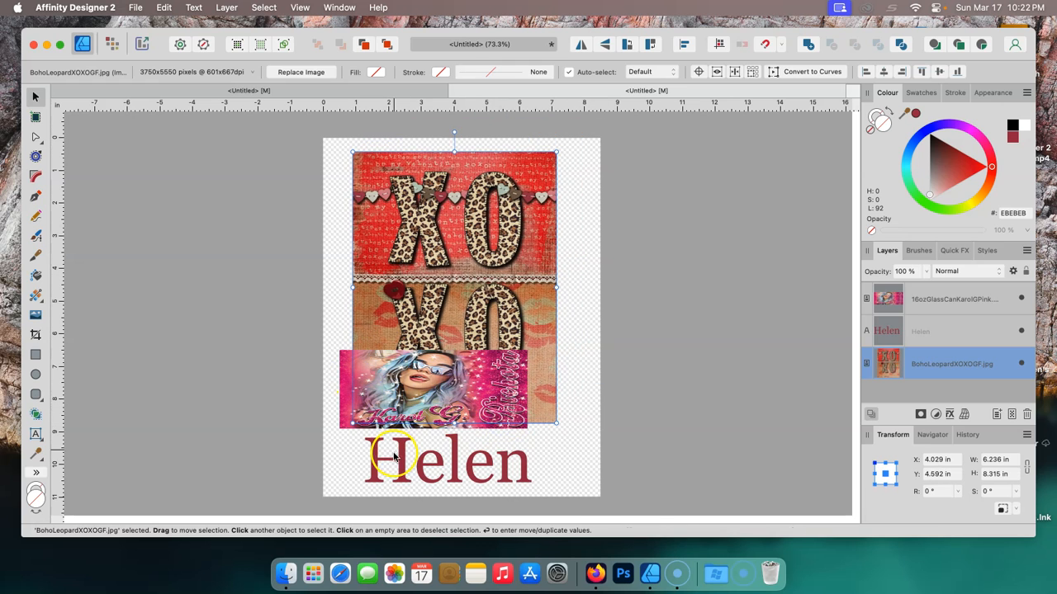
mouse_move(393, 457)
mouse_down()
mouse_move(405, 411)
mouse_move(402, 466)
mouse_move(392, 456)
mouse_up()
- Delete the placed pink image from the page
click(489, 376)
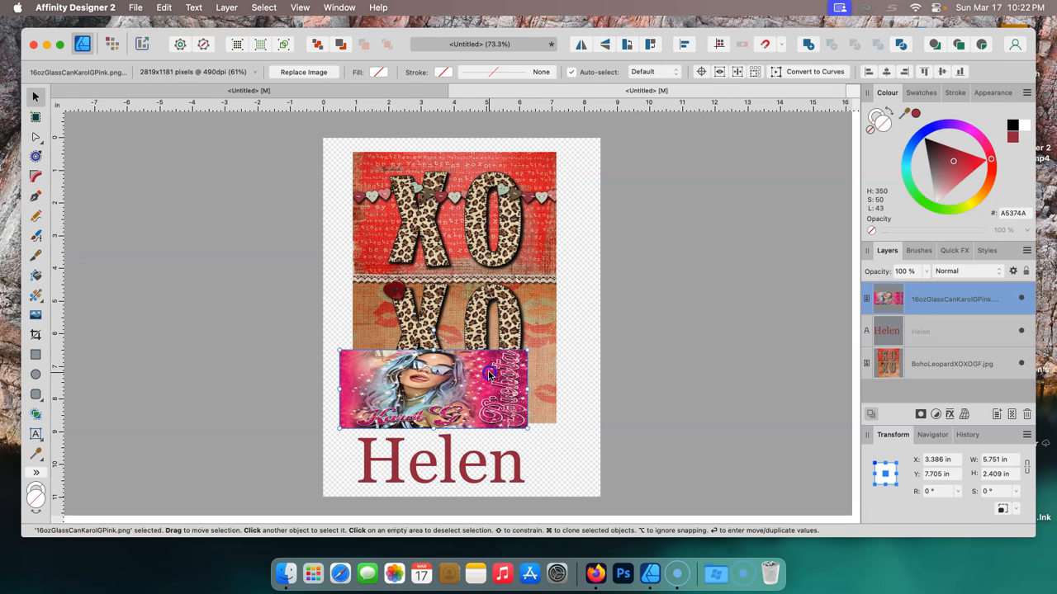
mouse_move(491, 368)
mouse_down()
mouse_move(500, 290)
mouse_move(472, 278)
mouse_move(515, 283)
mouse_move(509, 409)
mouse_move(511, 371)
mouse_up()
click(496, 377)
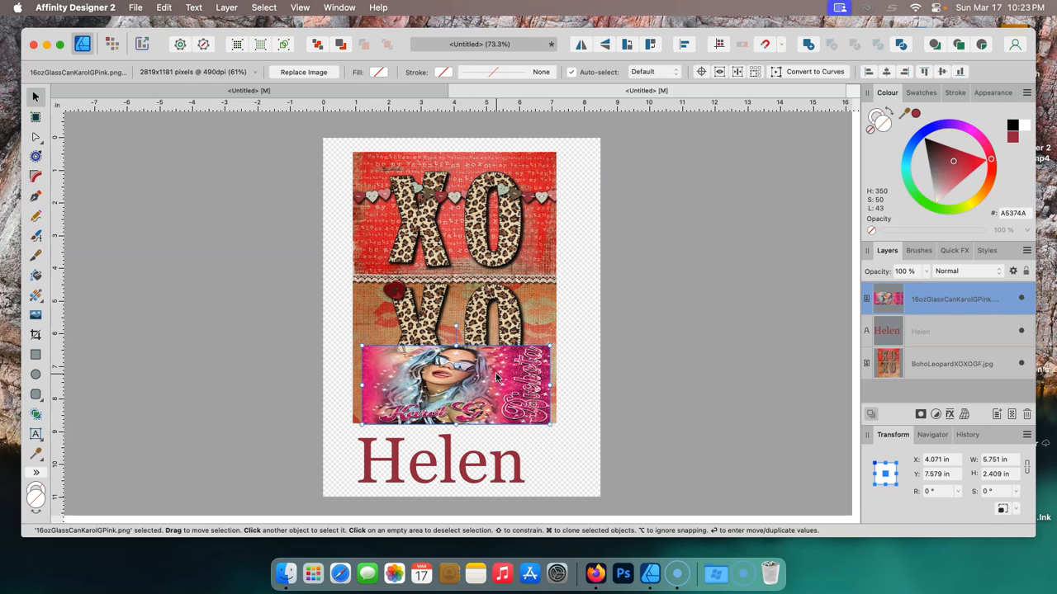
key(Delete)
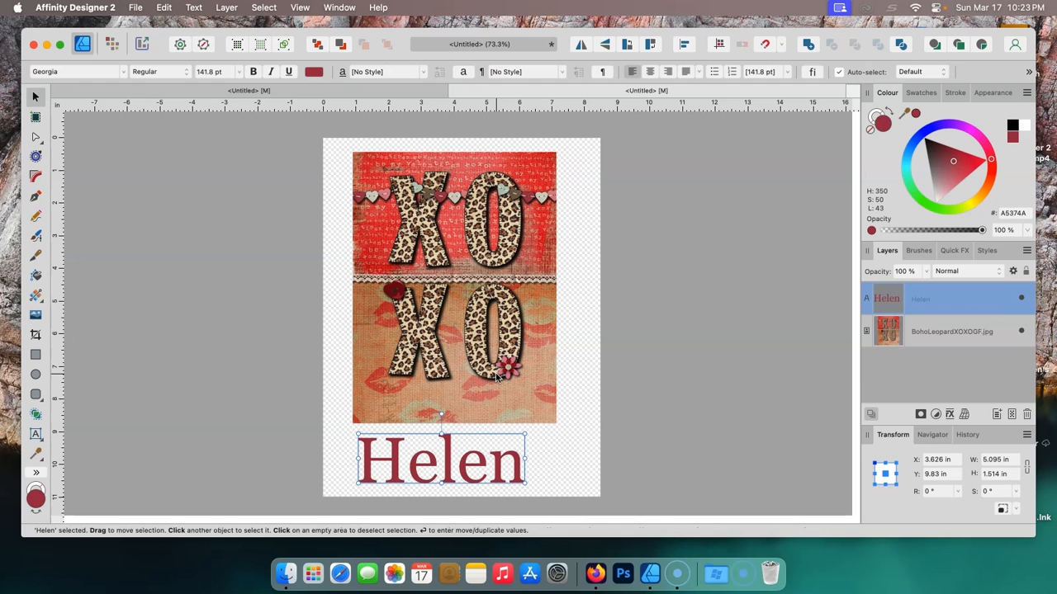
- Deselect everything and open the Print dialog
click(567, 436)
click(121, 44)
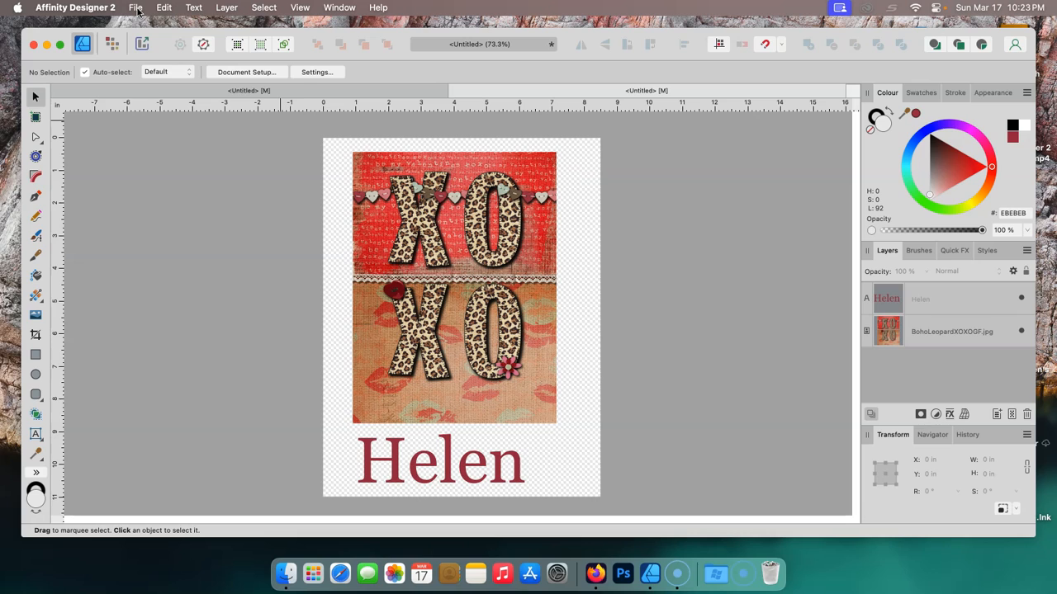
click(136, 8)
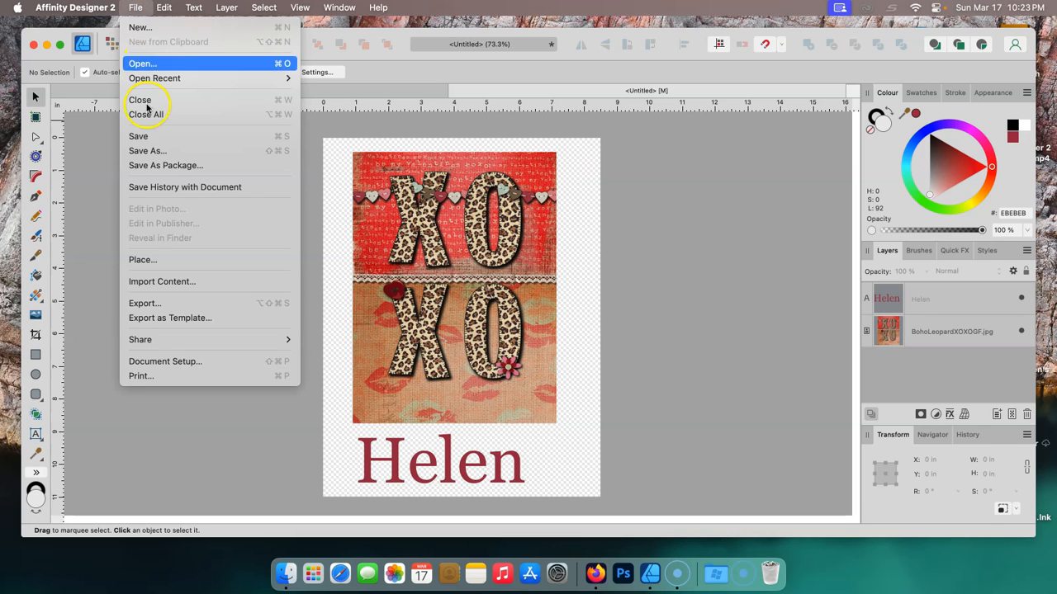
click(147, 379)
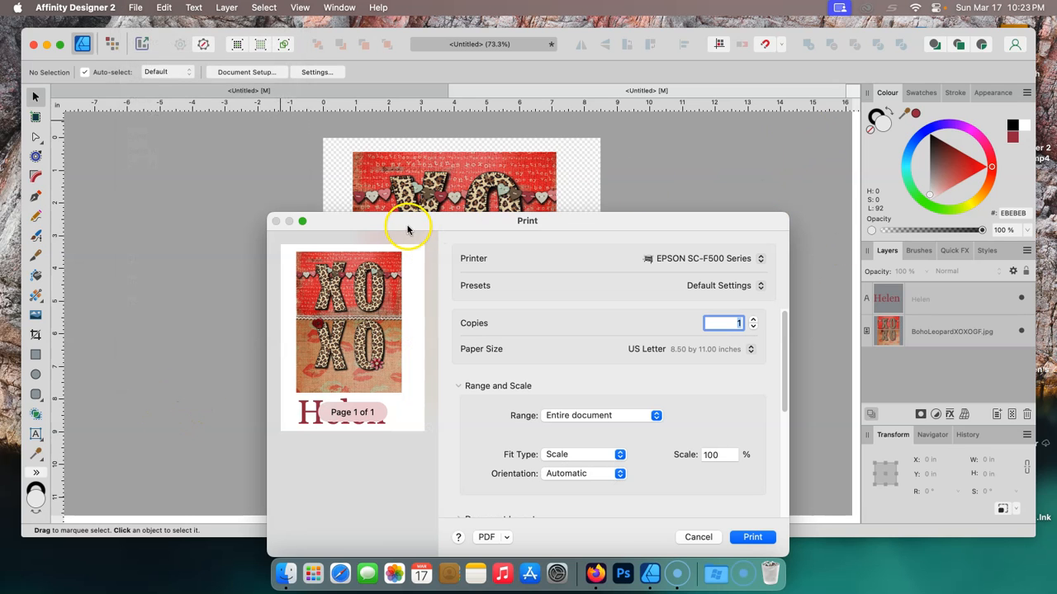
- Choose the EPSON SC-F500 Series printer and US Letter paper size for printing
drag(405, 229, 347, 84)
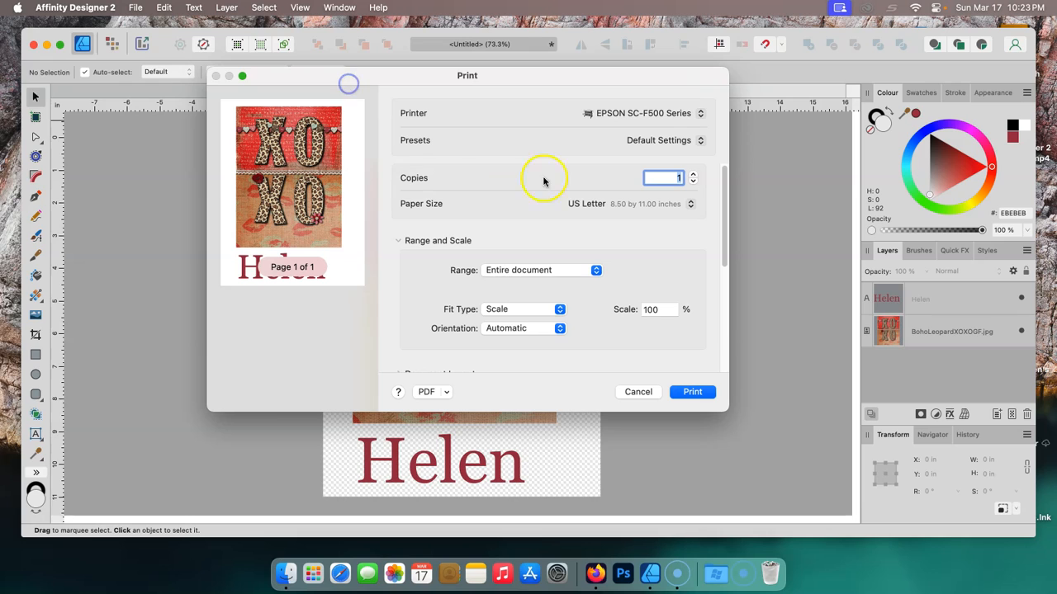
click(701, 117)
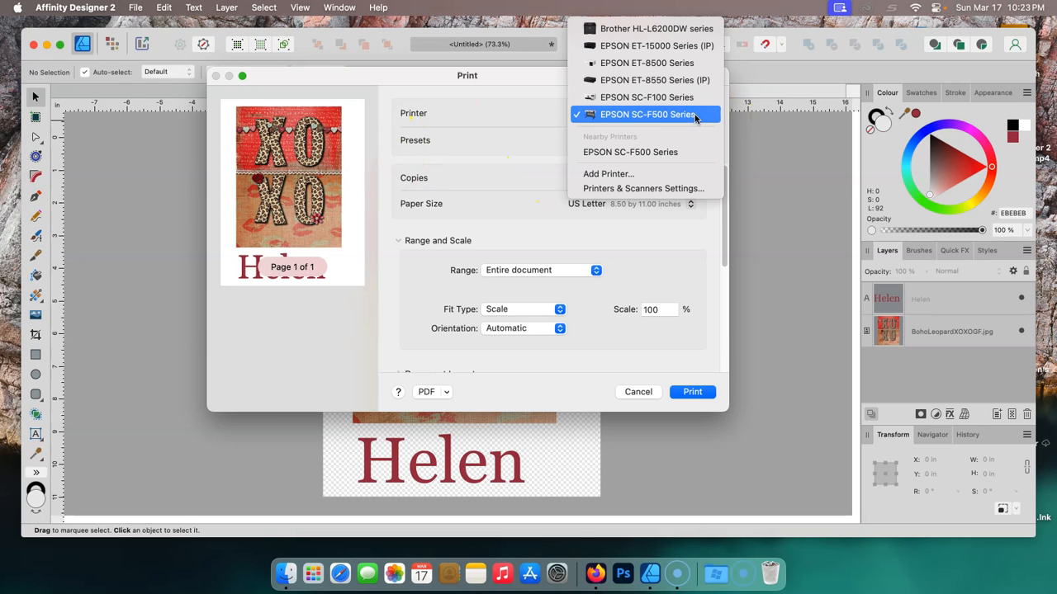
click(649, 116)
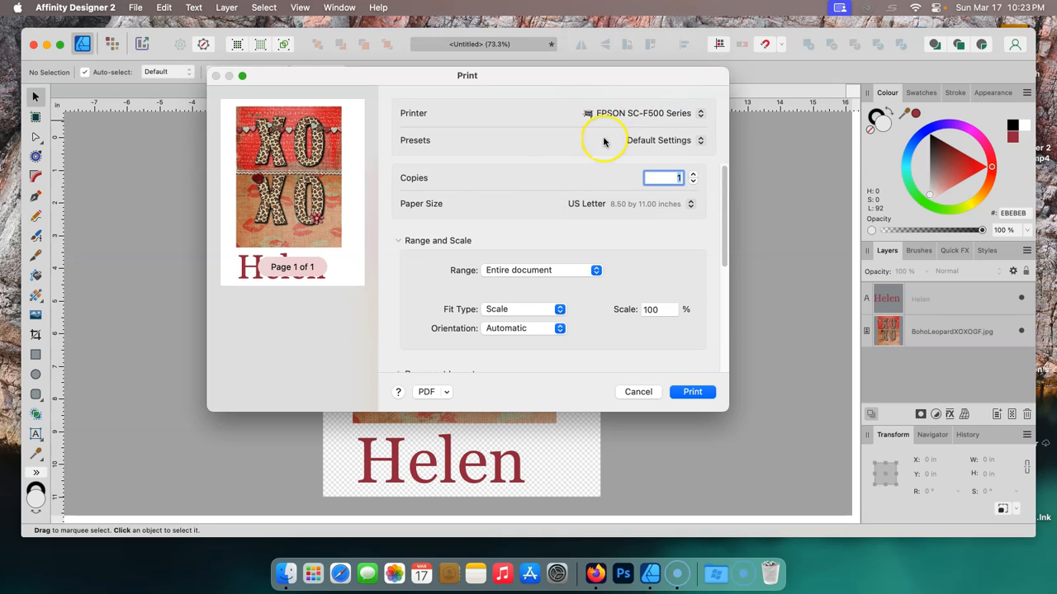
click(691, 206)
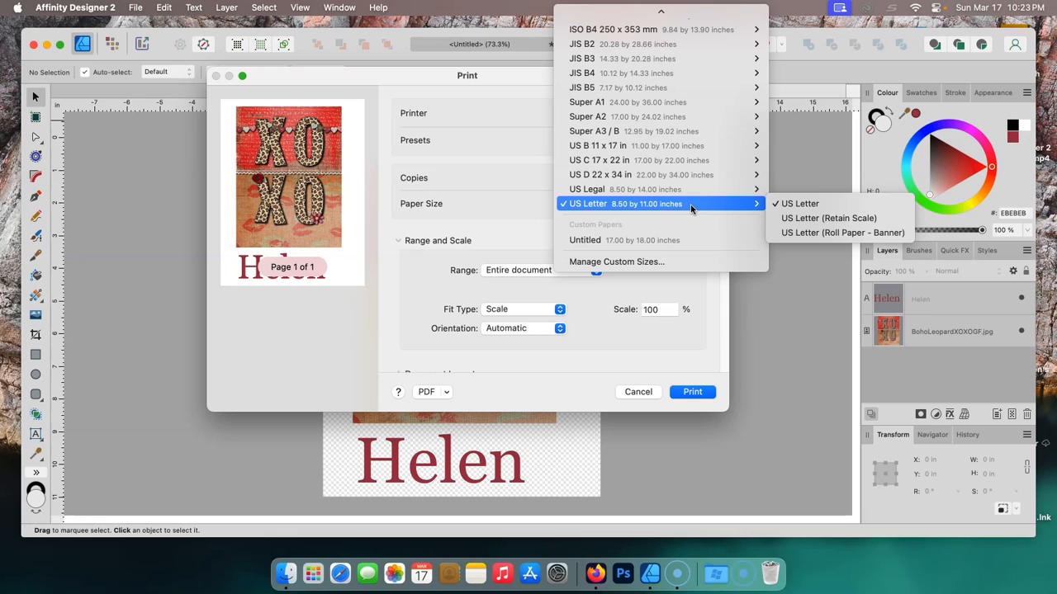
click(691, 216)
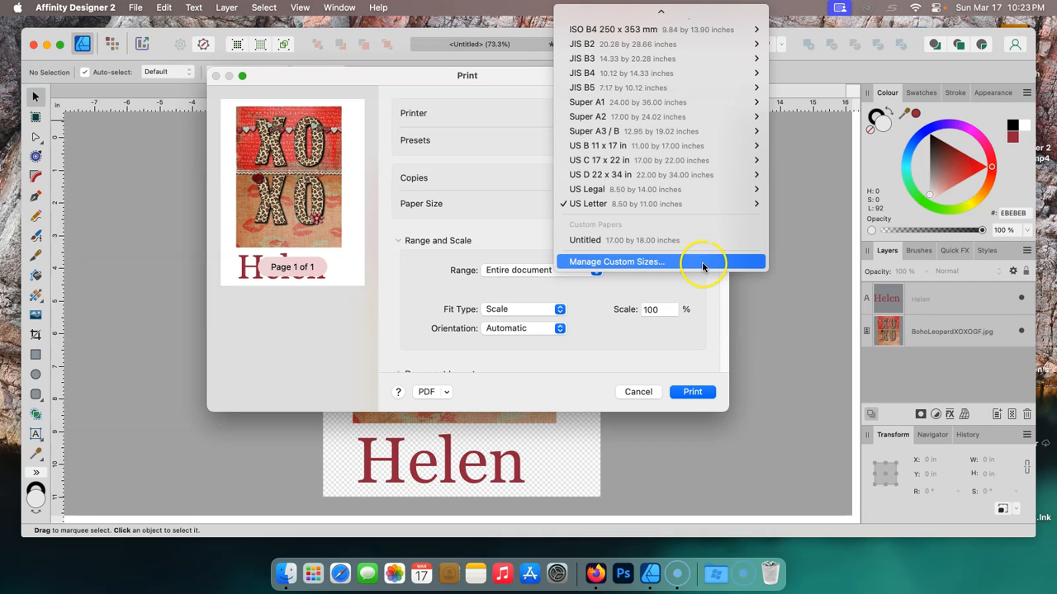
click(616, 204)
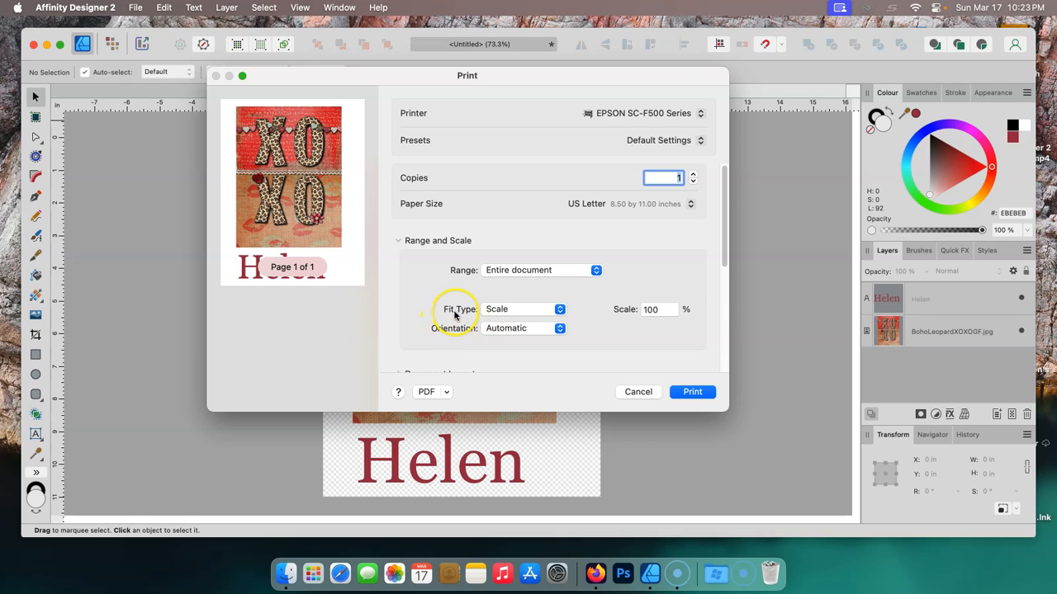
- Set the print Fit Type to Fit to Printable
click(561, 311)
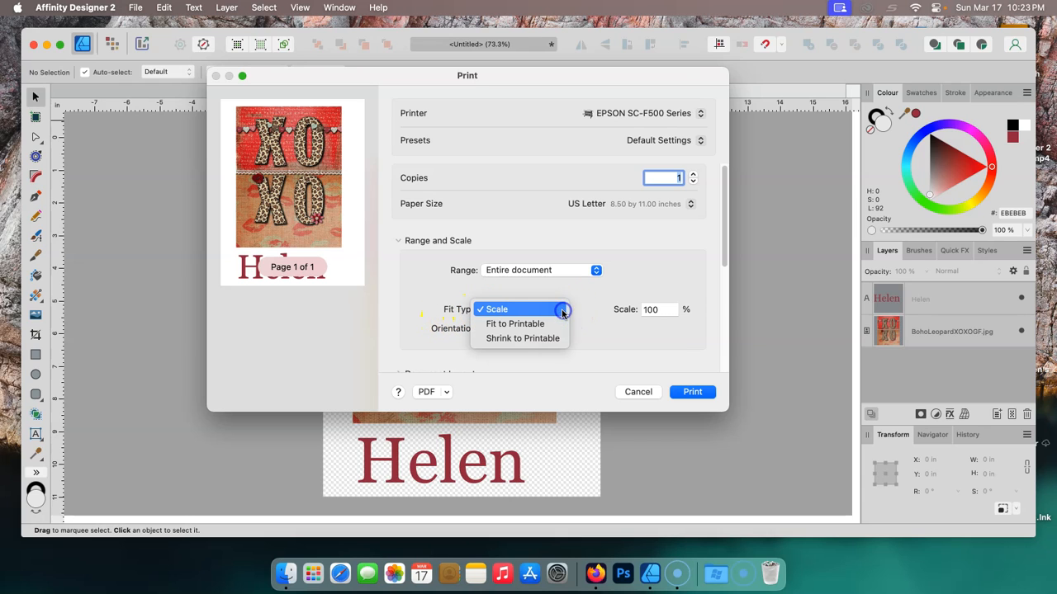
click(524, 326)
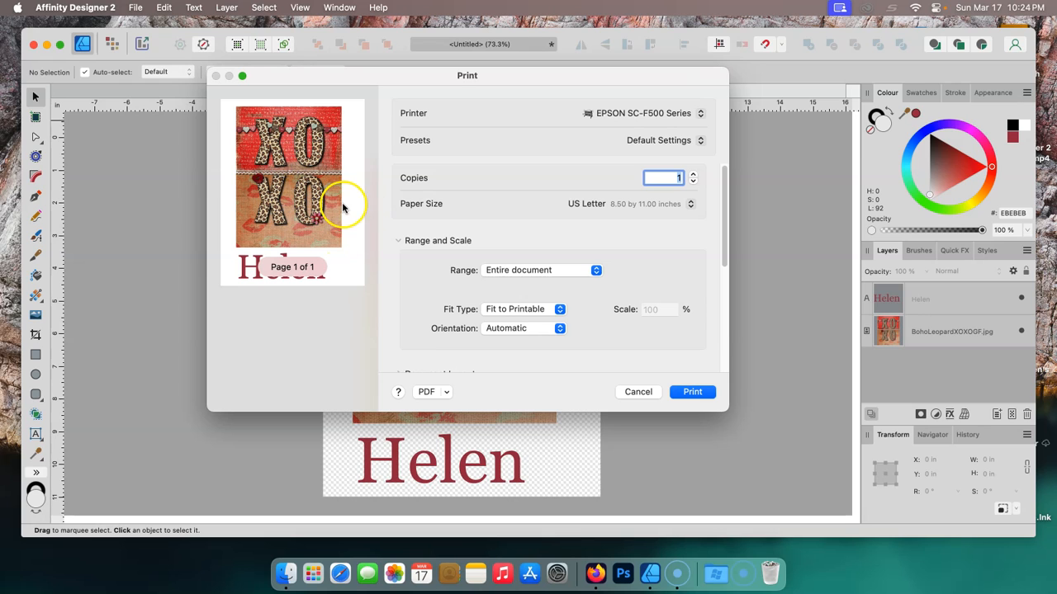
click(557, 312)
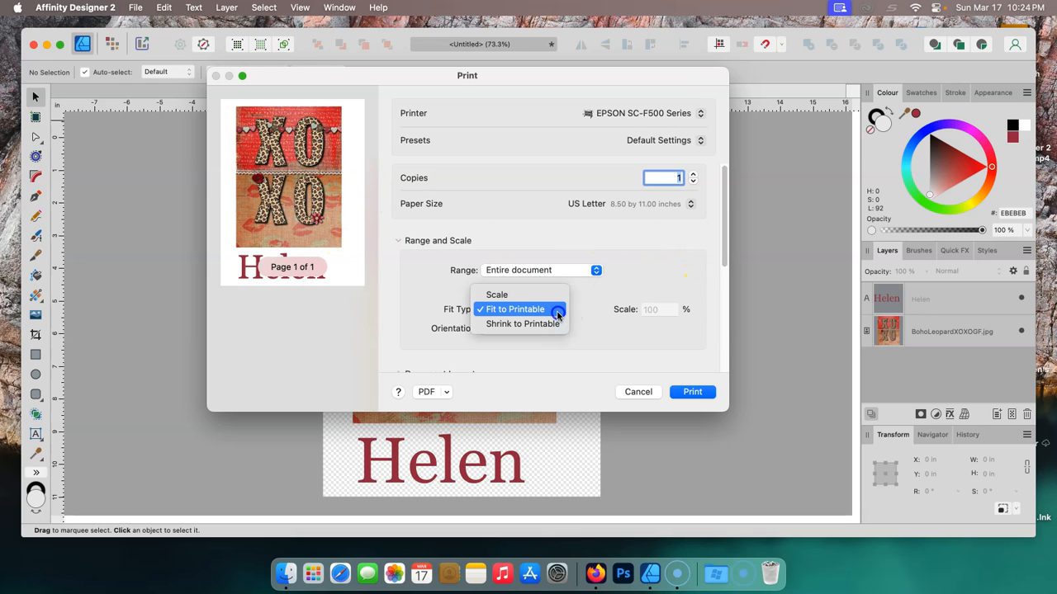
click(511, 308)
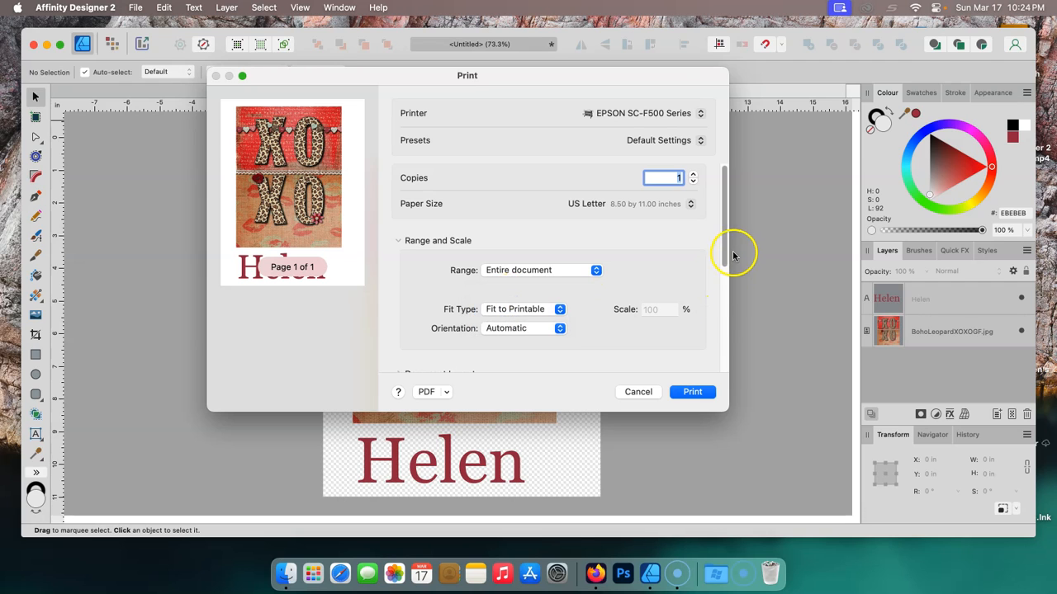
- Review the Document Layout, Bleed and Marks, and Layout sections of the print settings
click(398, 241)
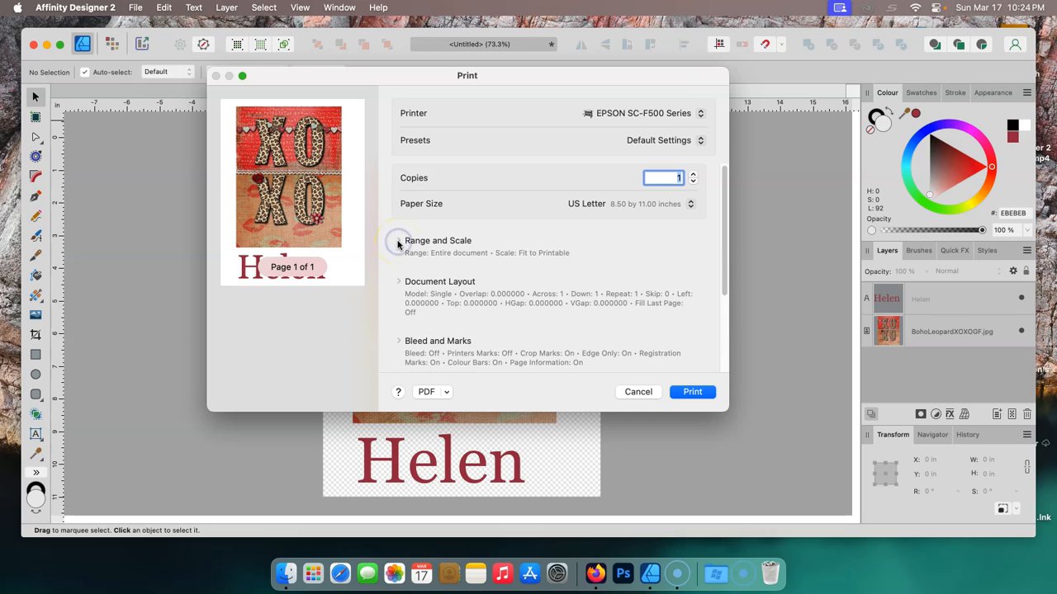
click(425, 285)
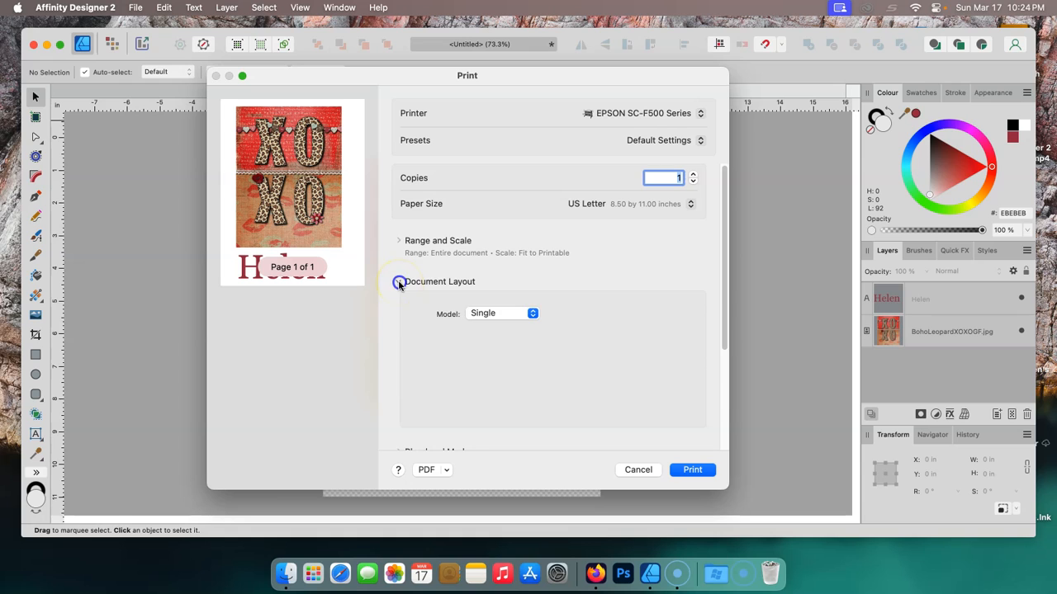
click(399, 283)
click(418, 342)
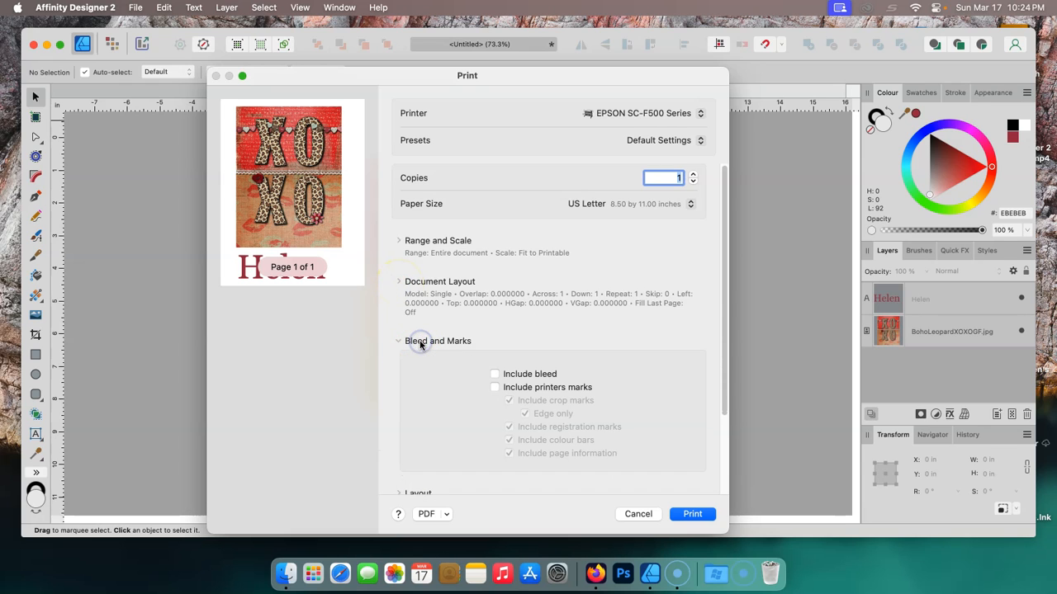
click(395, 343)
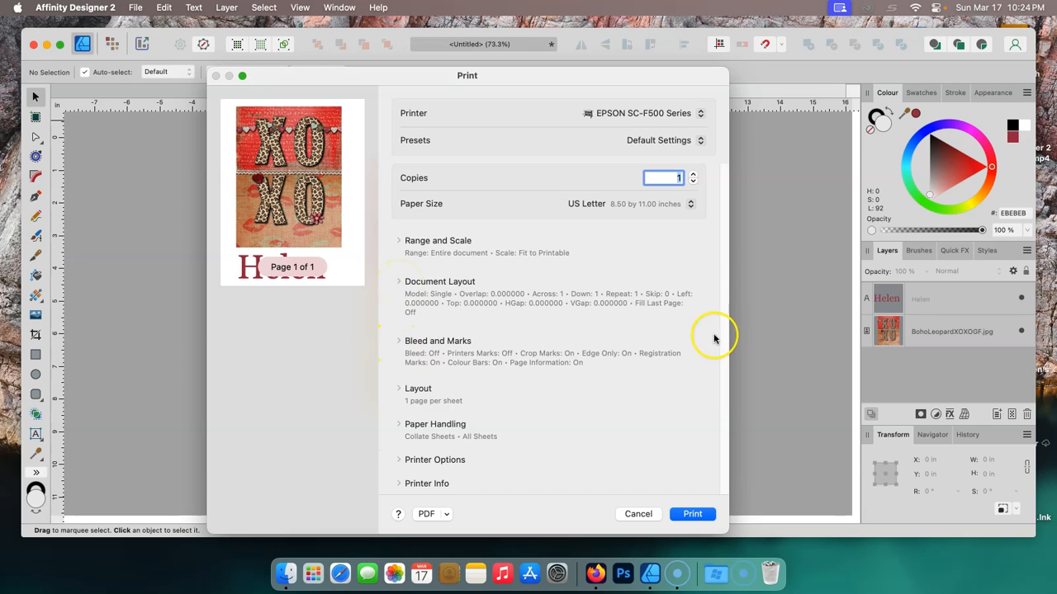
click(416, 389)
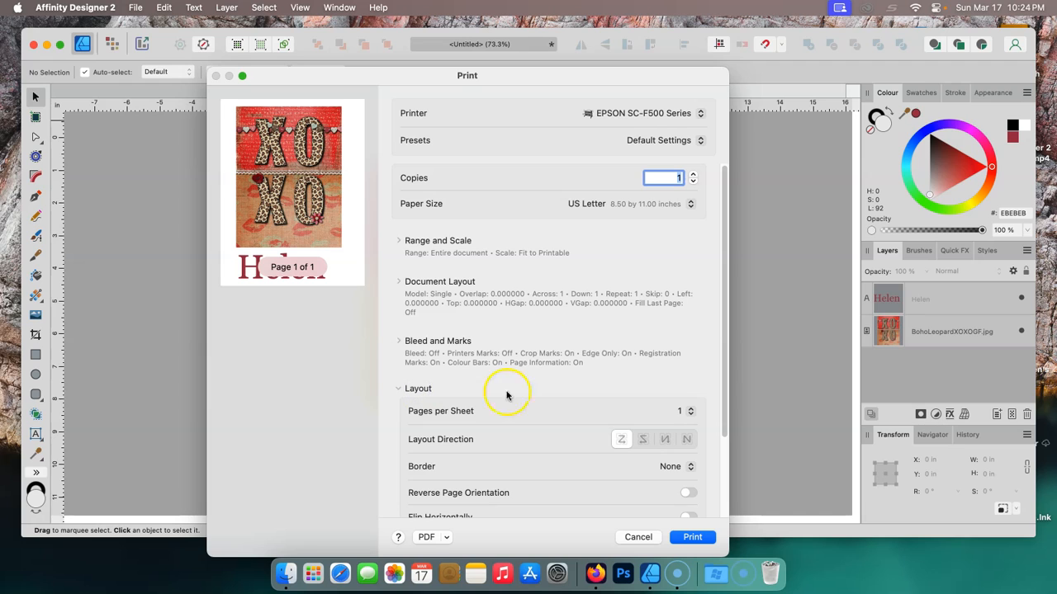
- Review the Layout, Paper Handling and Printer Options sections of the print settings
drag(724, 349, 720, 477)
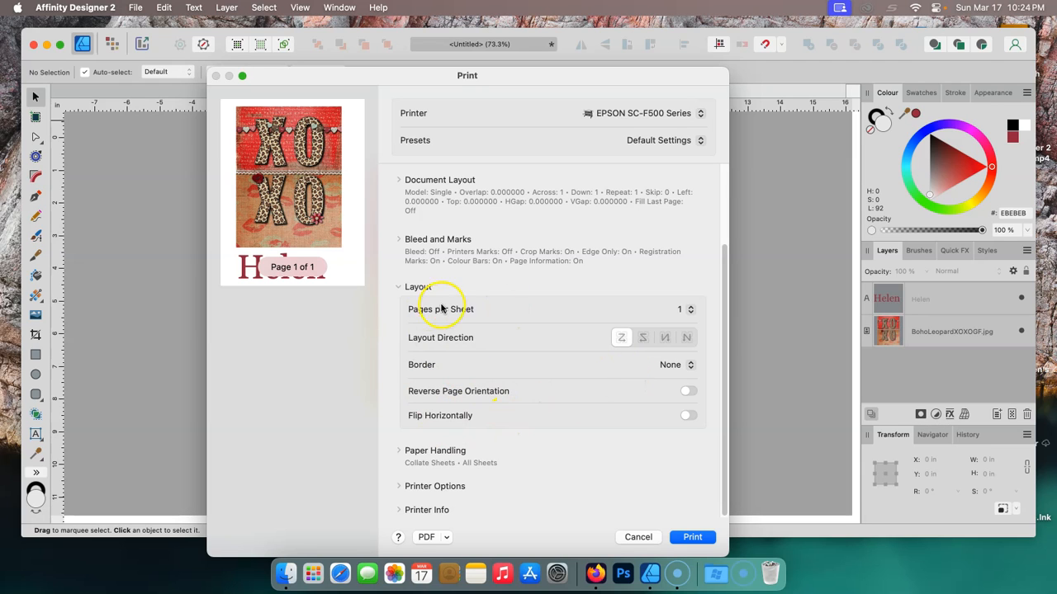
click(399, 287)
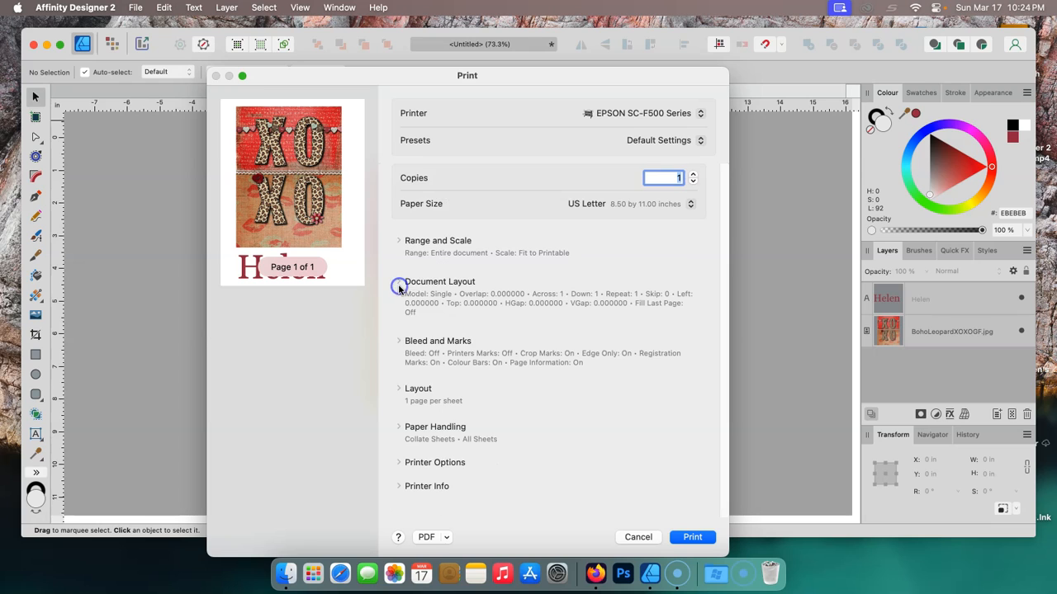
click(399, 427)
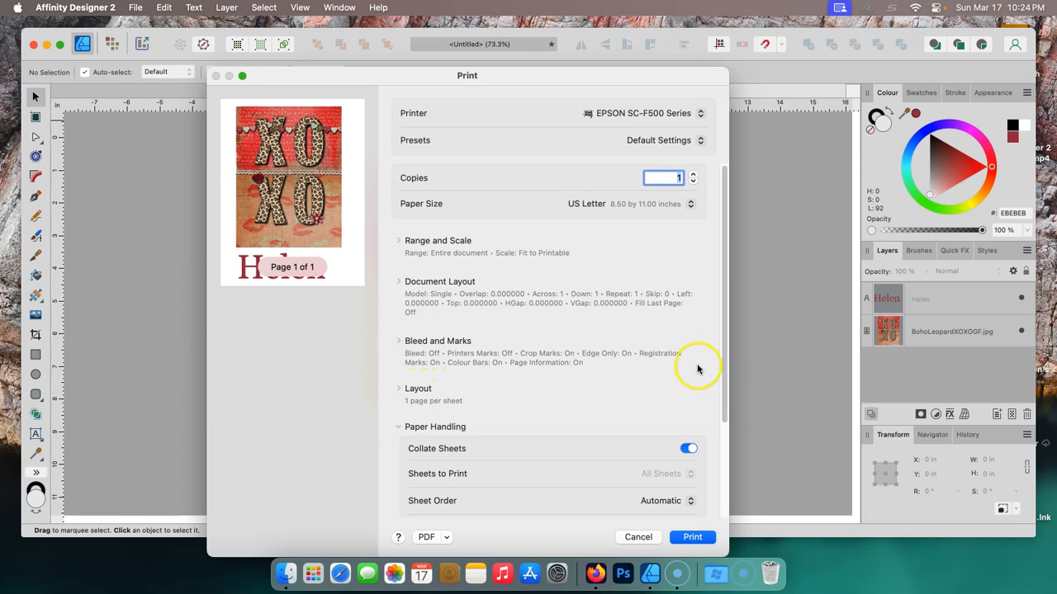
drag(725, 341, 724, 424)
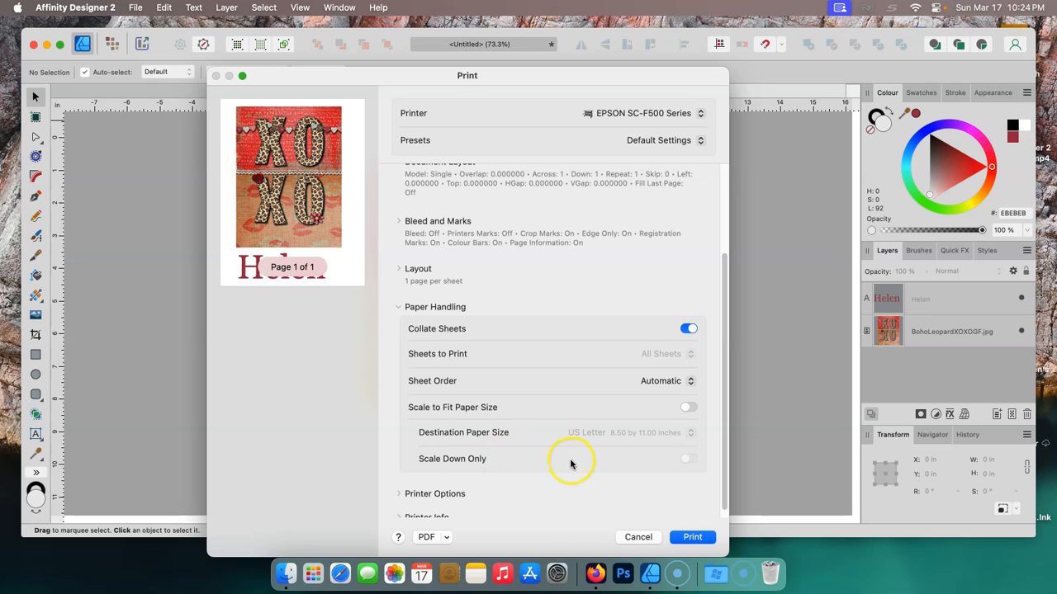
click(397, 307)
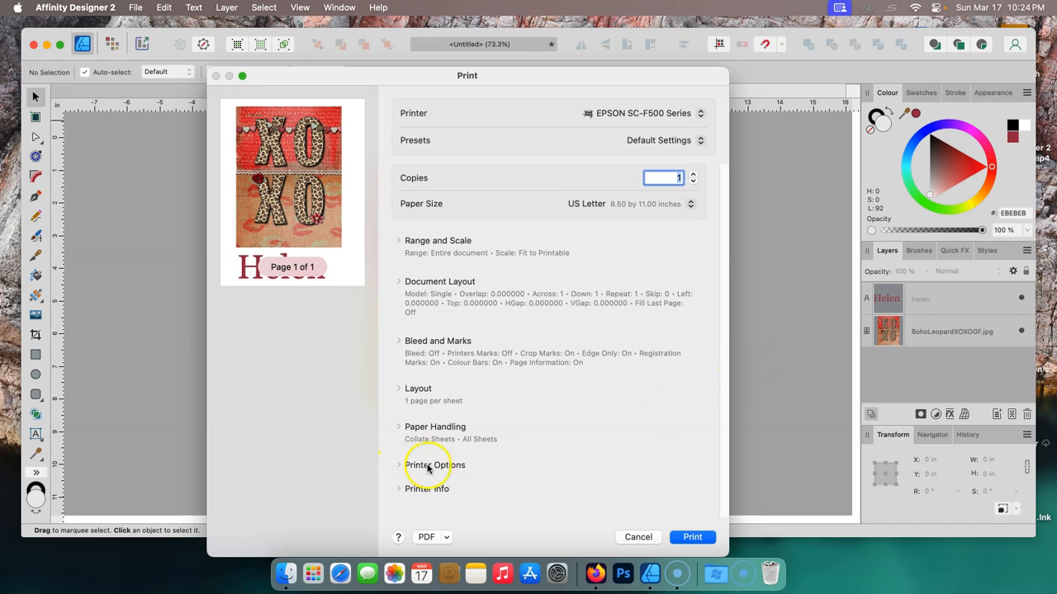
click(398, 467)
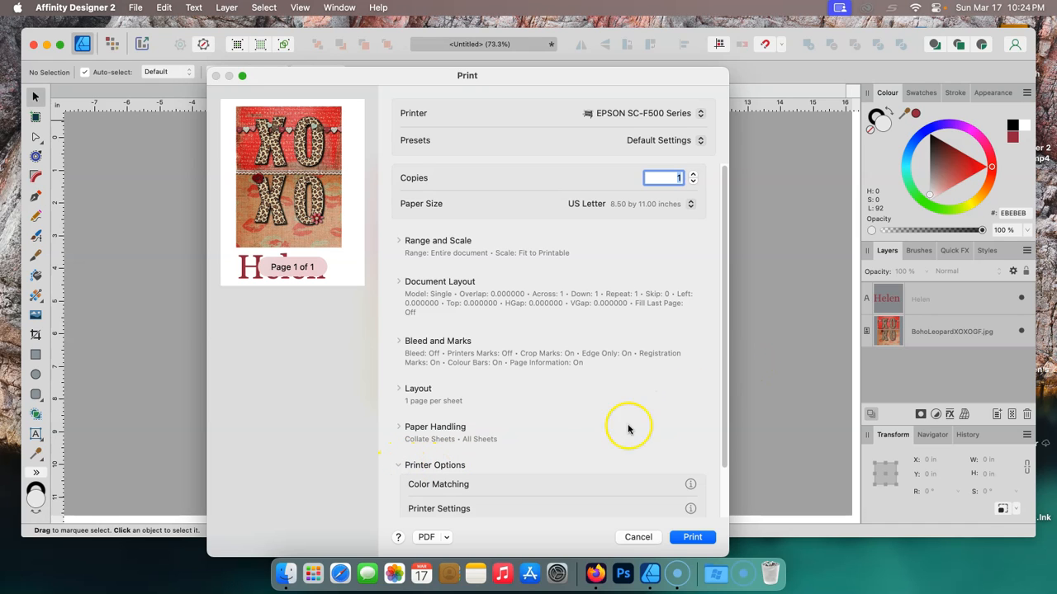
drag(724, 345, 720, 421)
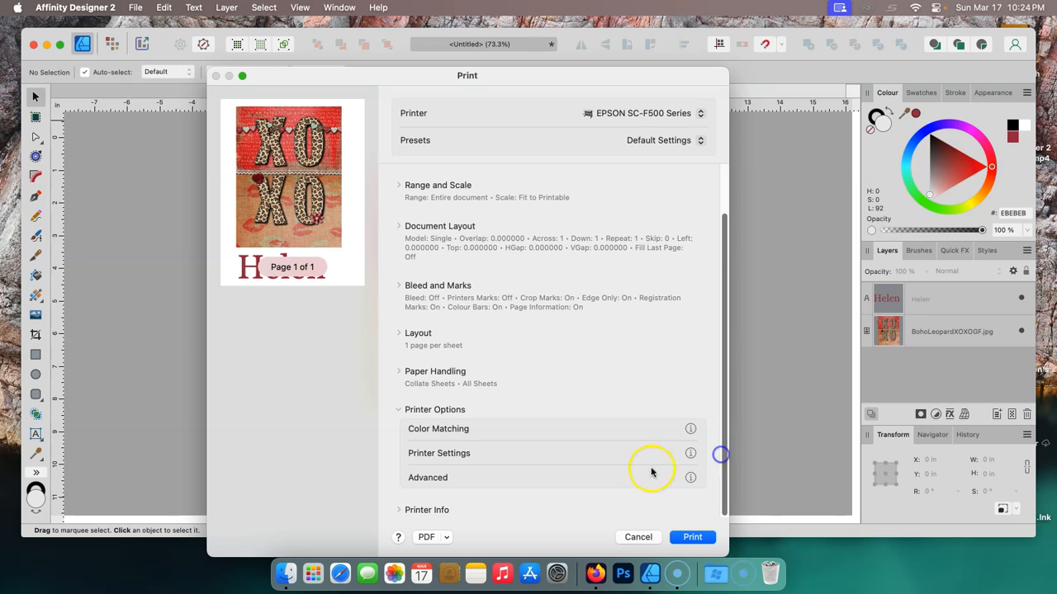
- Set Color Matching to ColorSync with the Epson SC-F500 General Purpose/Textile profile
click(458, 430)
click(521, 282)
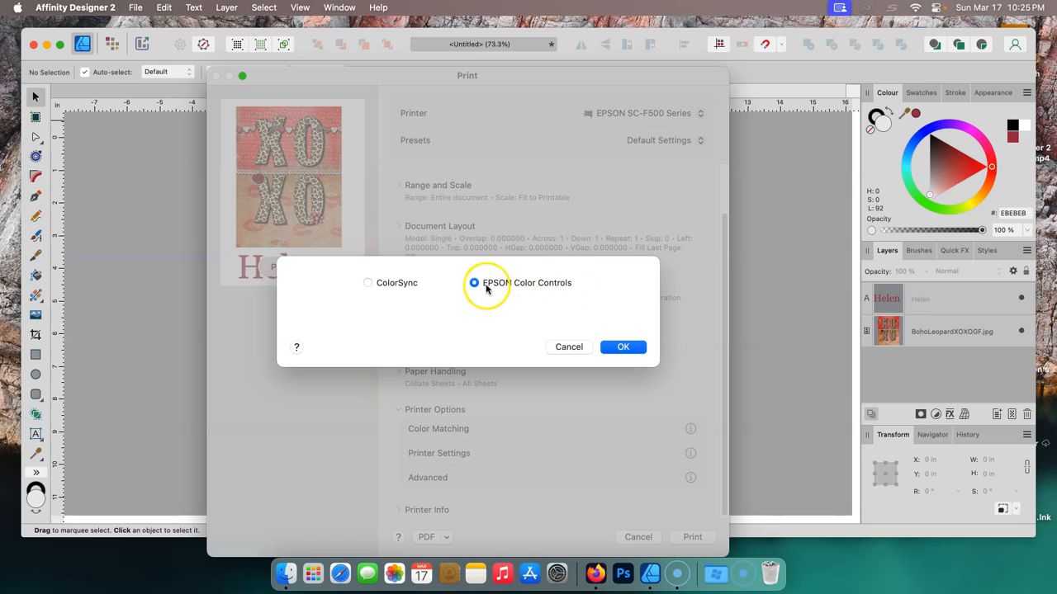
click(367, 285)
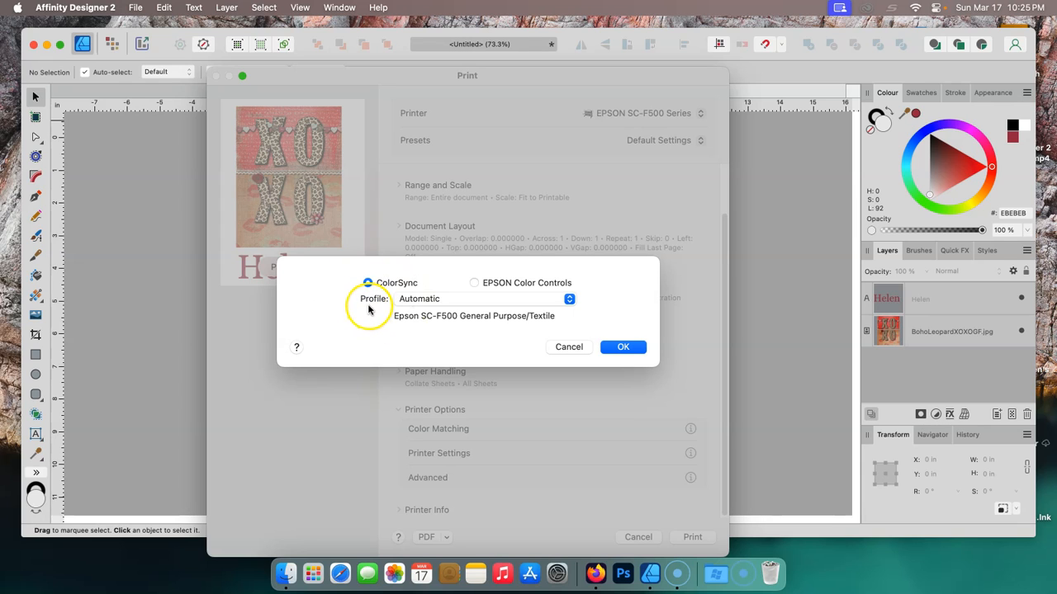
click(570, 303)
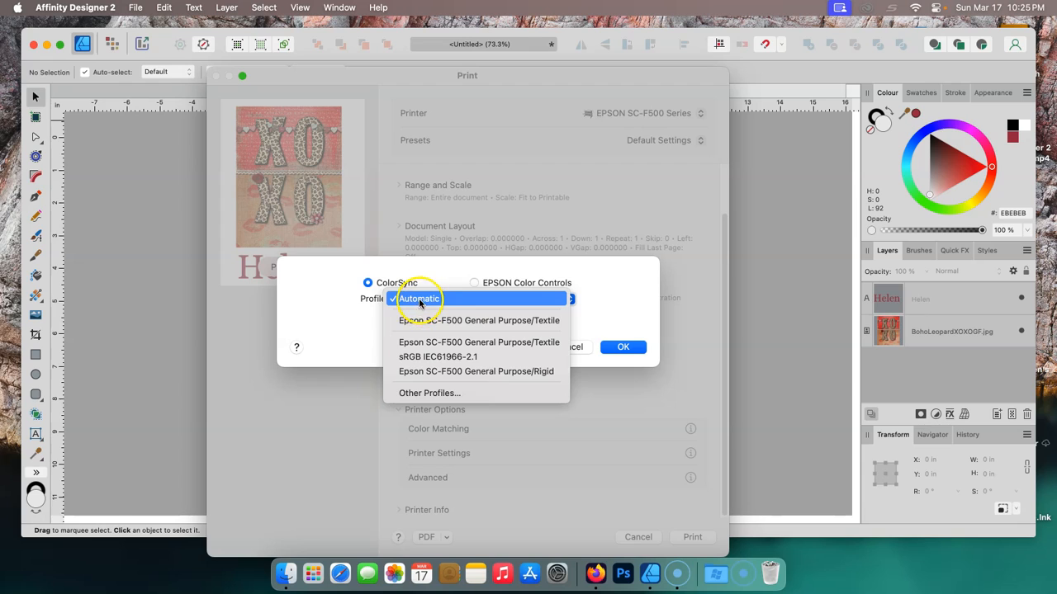
click(346, 327)
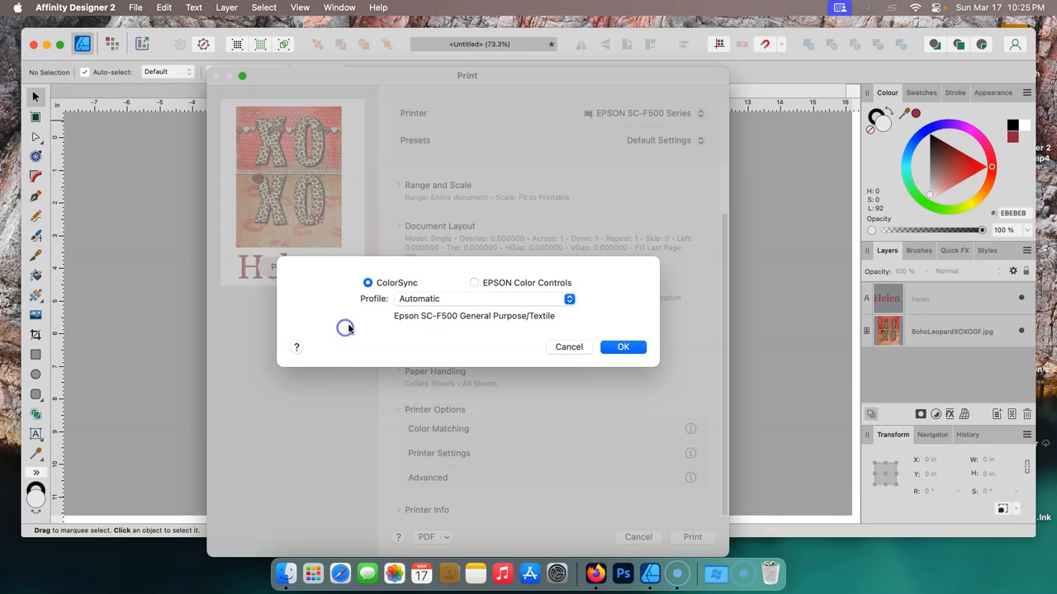
click(570, 300)
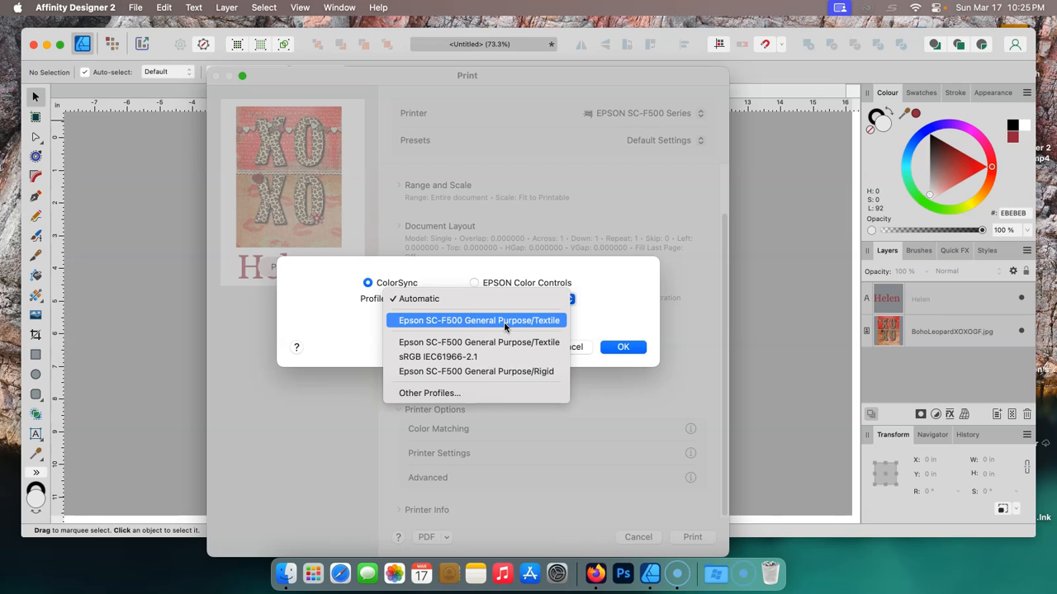
click(529, 372)
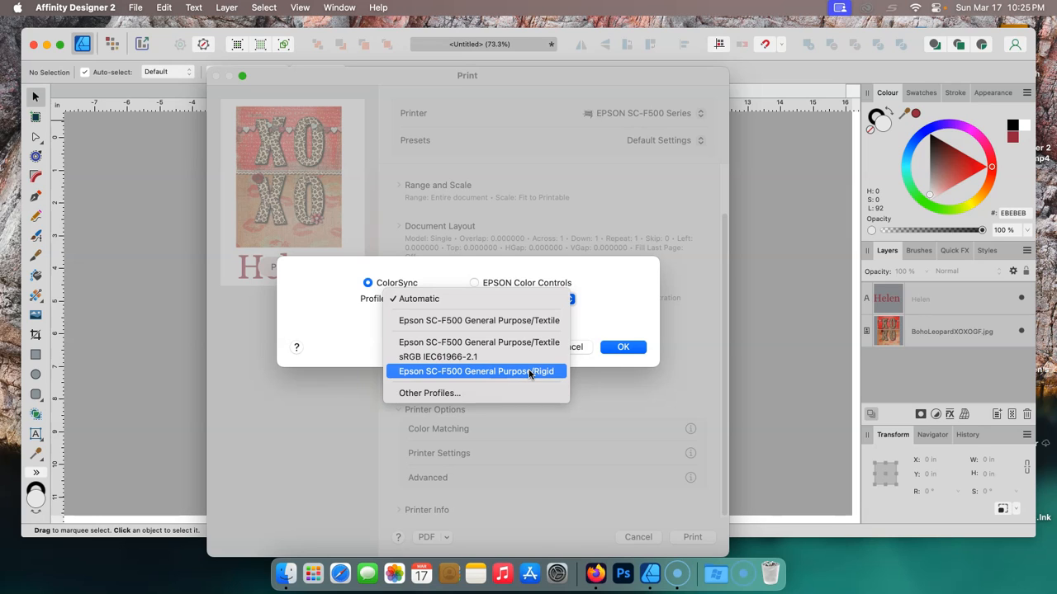
click(511, 321)
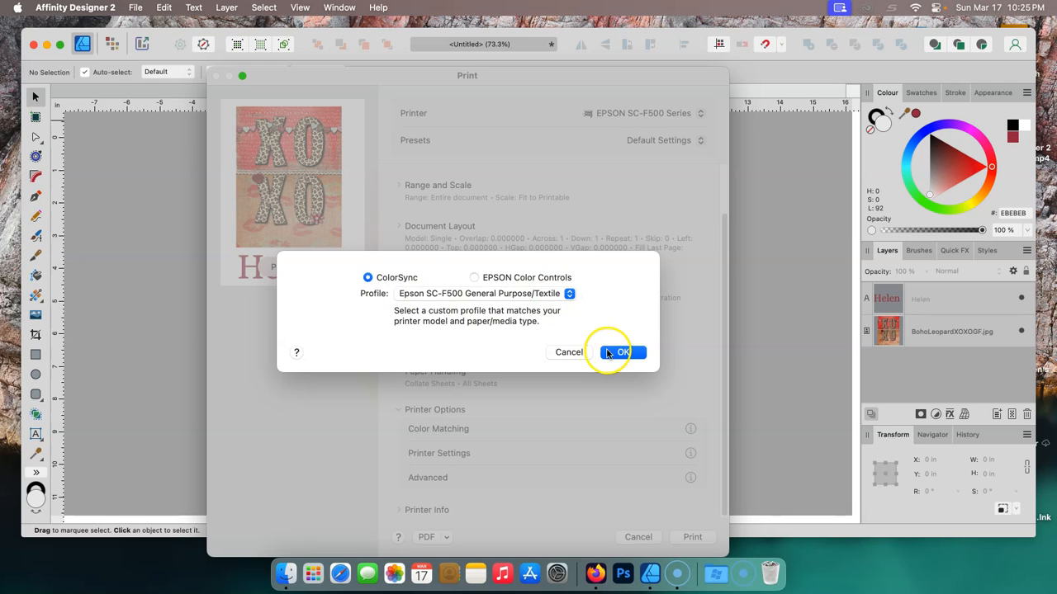
click(621, 352)
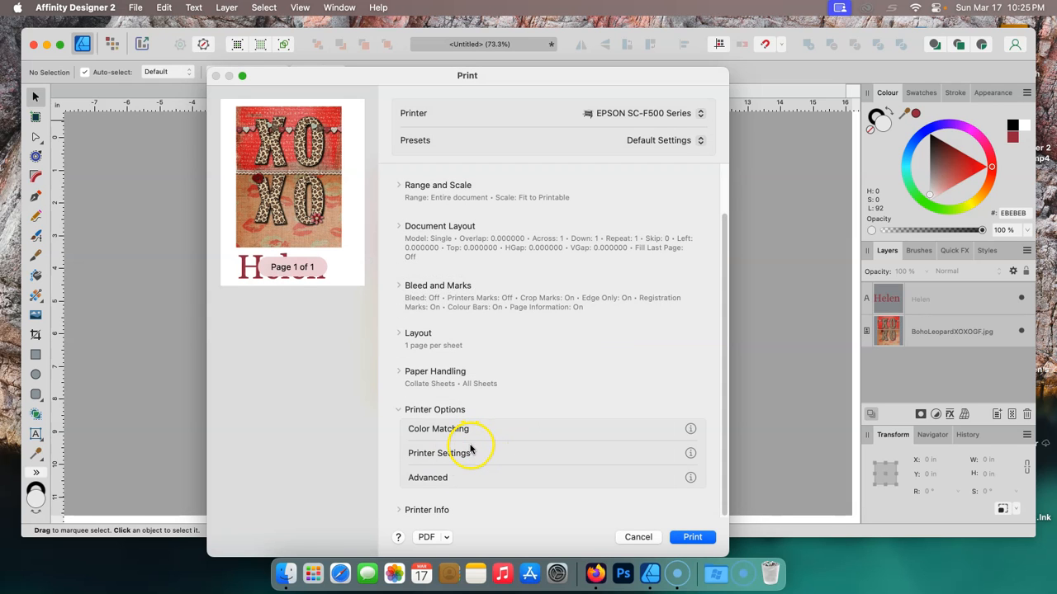
- Open the printer settings and try to specify a custom output size
click(446, 453)
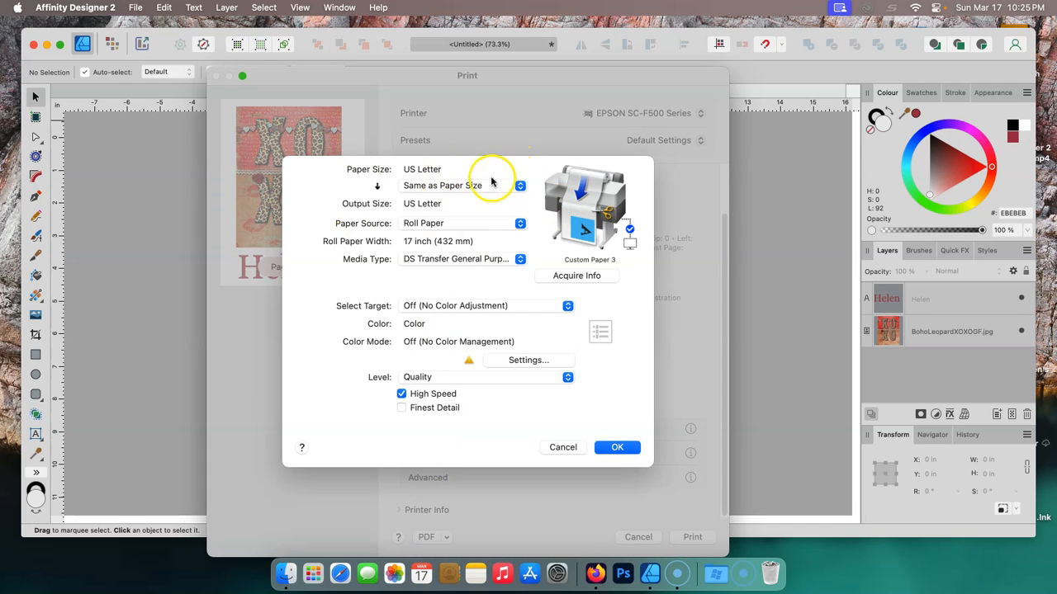
click(520, 186)
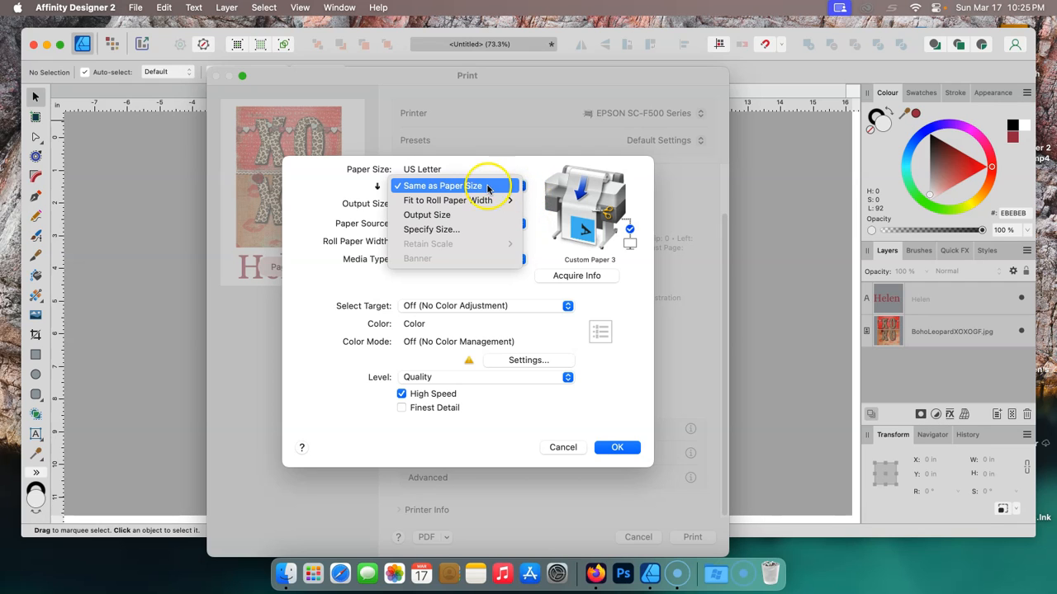
click(437, 231)
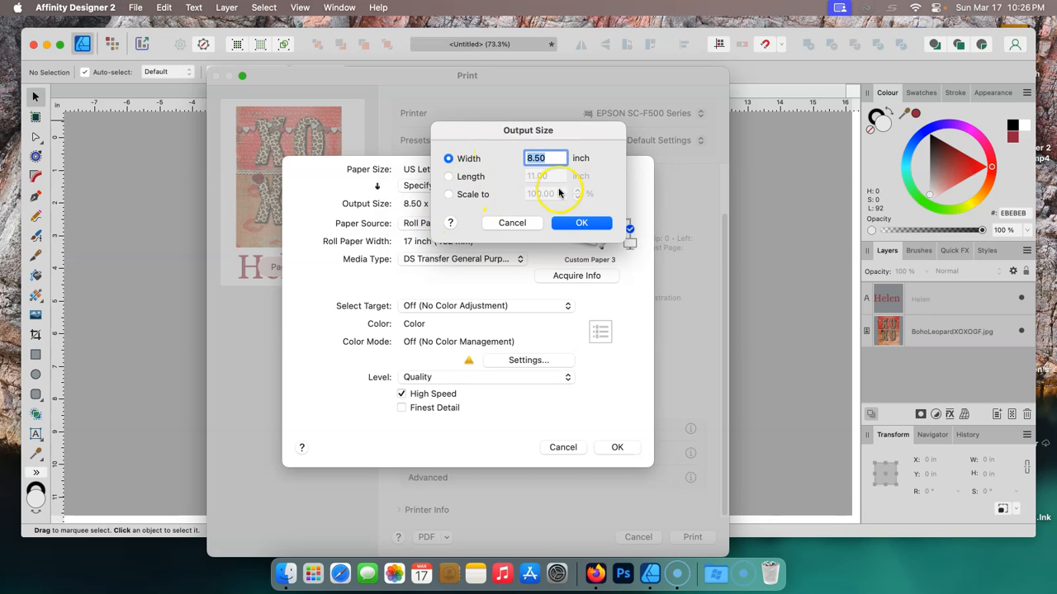
click(512, 228)
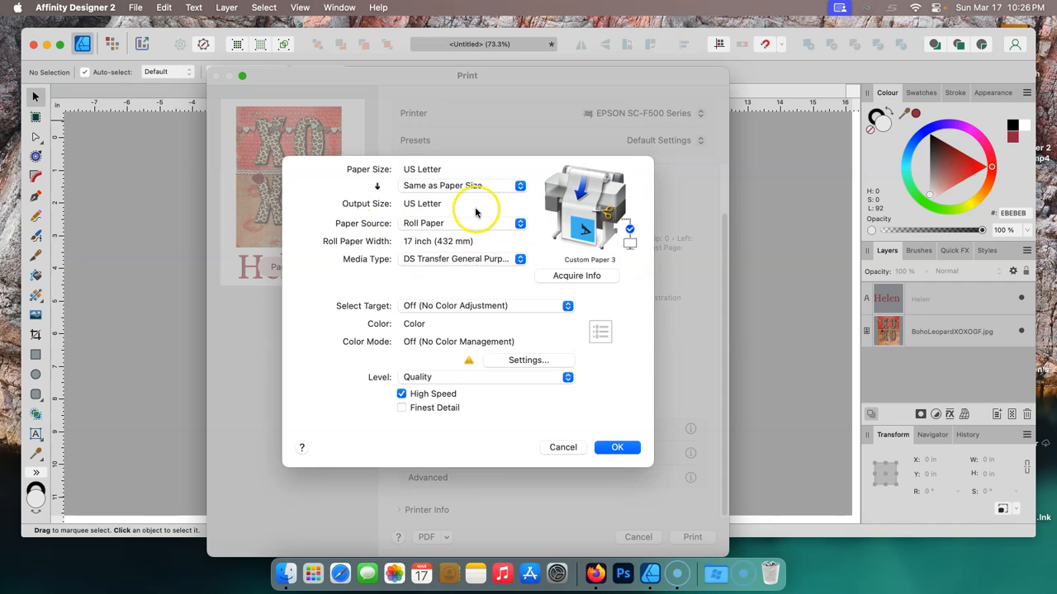
- Set the paper source to Roll Paper and the media type to DS Transfer General Purpose/Textile
click(518, 227)
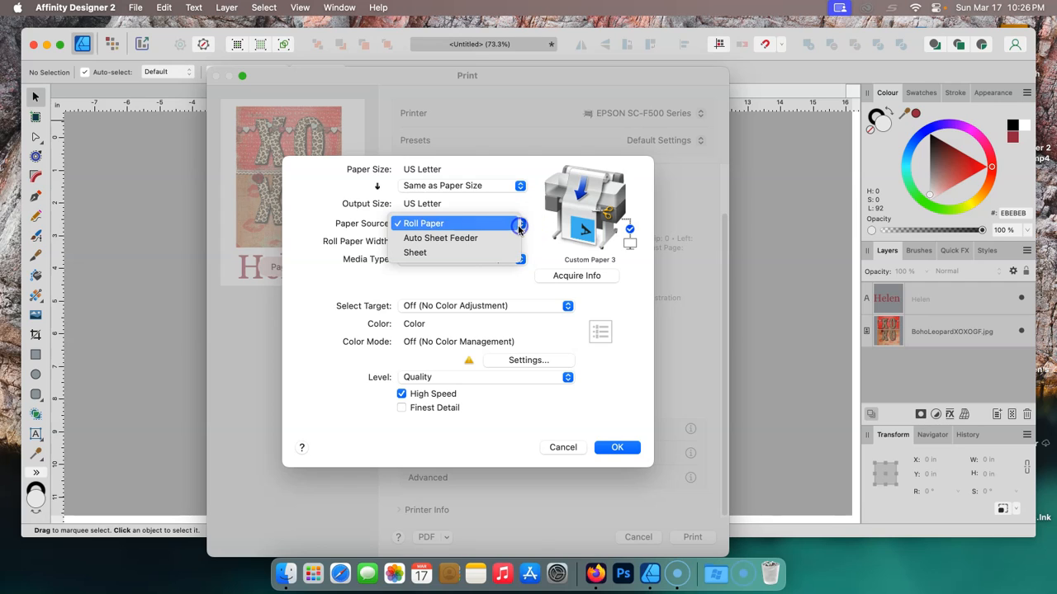
click(441, 224)
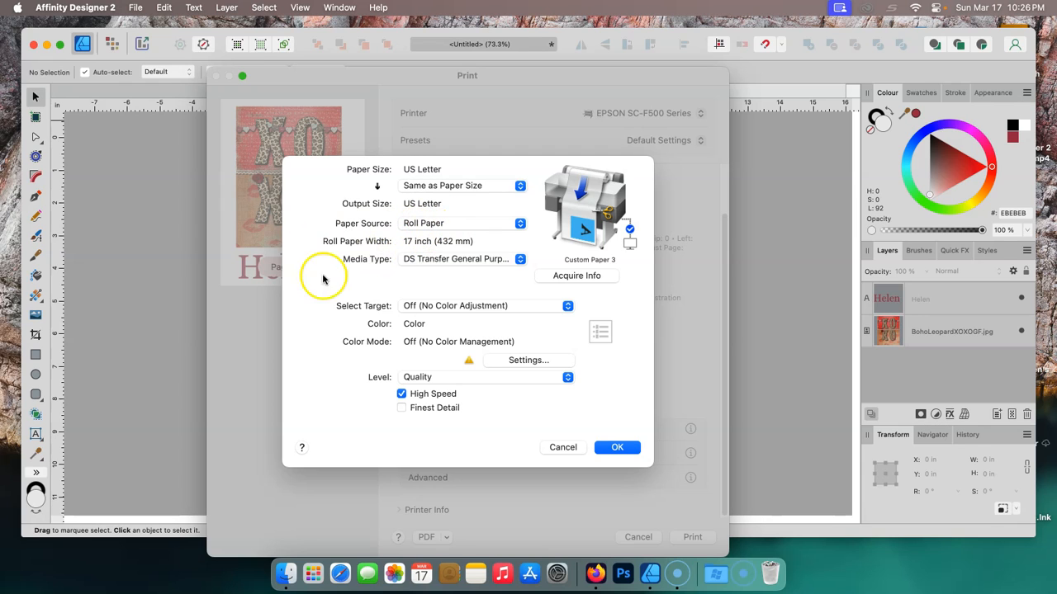
click(521, 261)
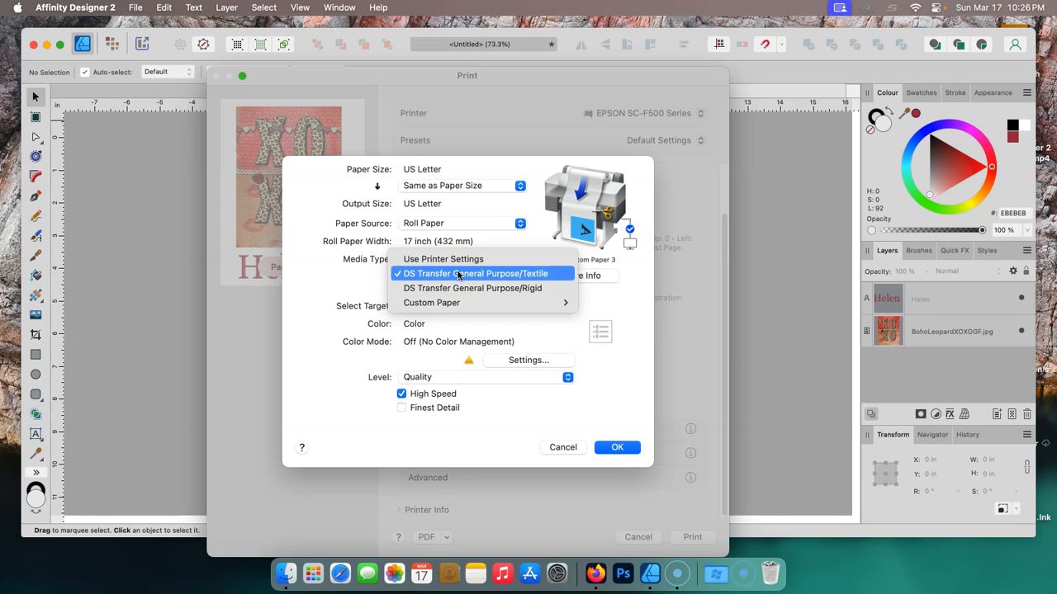
click(533, 274)
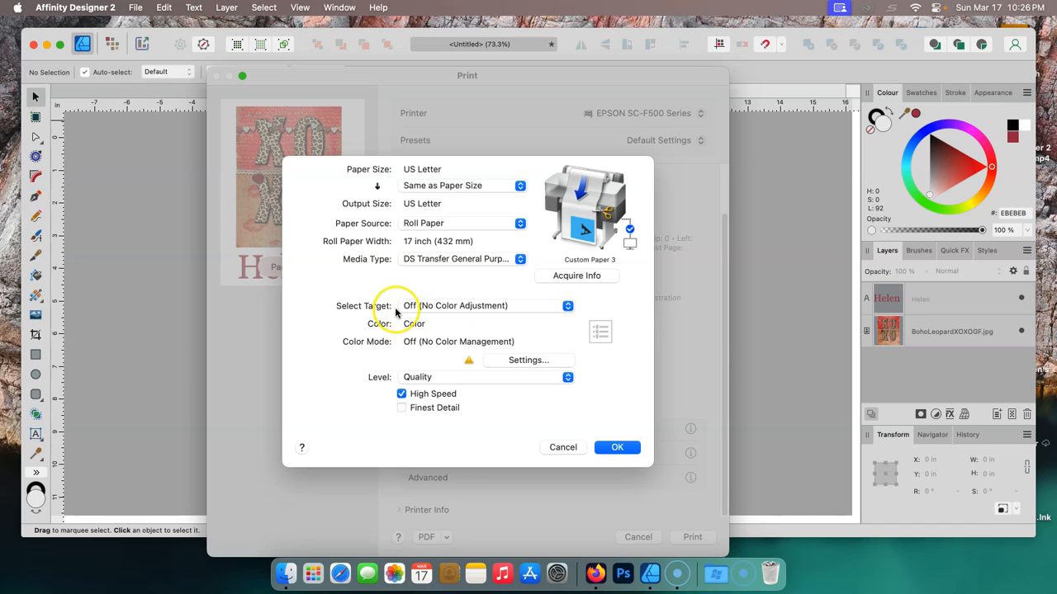
- Set the target to Off (No Color Adjustment) and view the color control settings
click(567, 306)
click(444, 307)
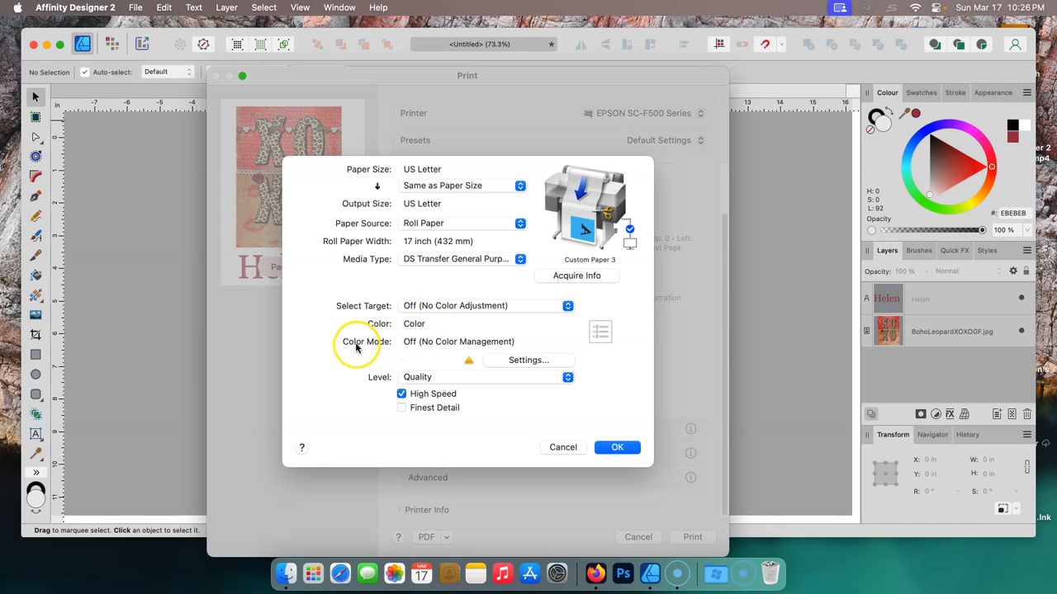
click(505, 360)
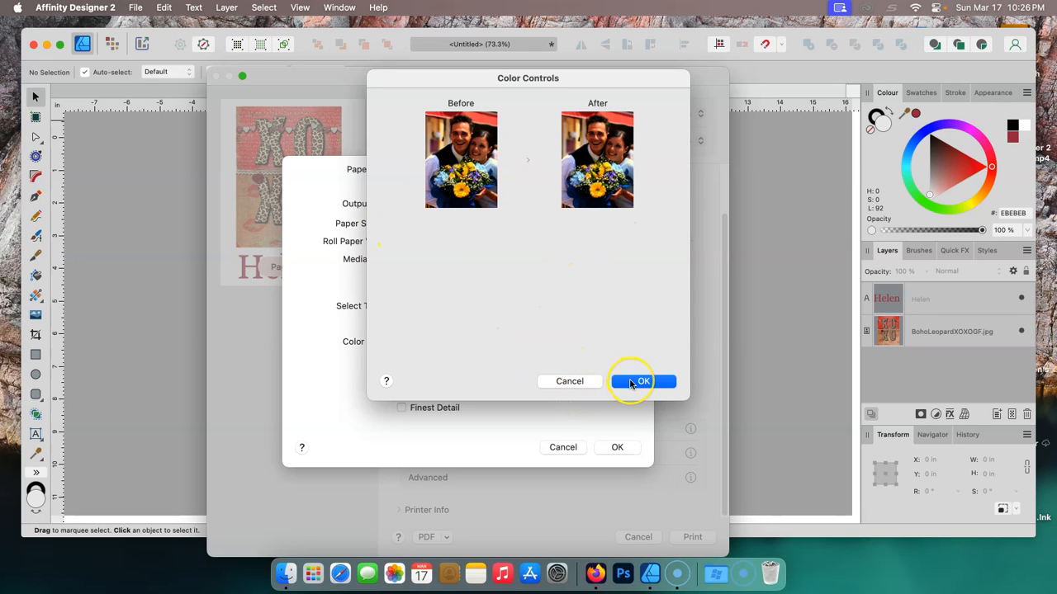
click(570, 381)
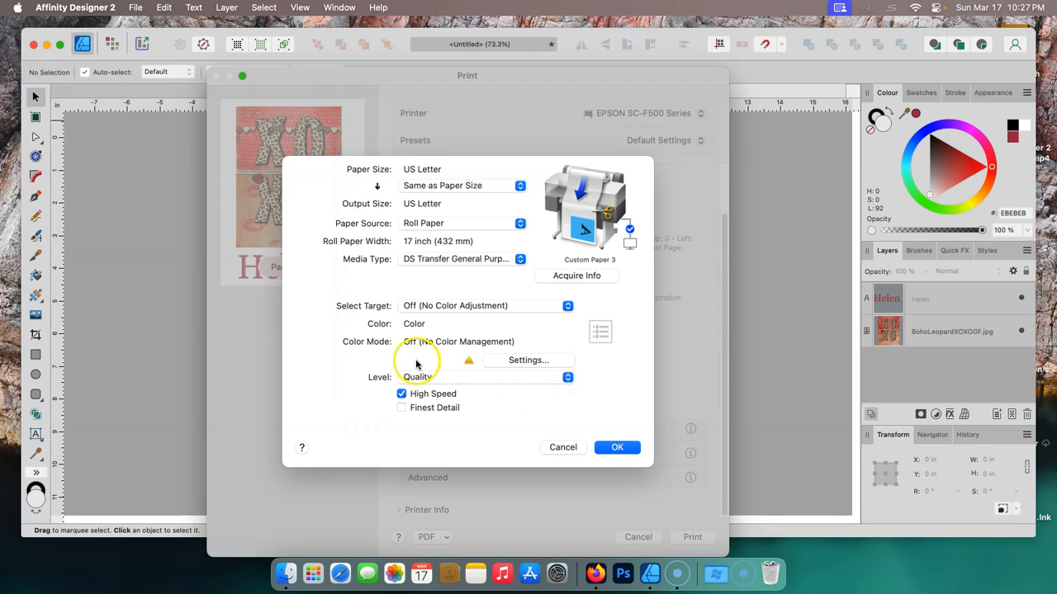
- Try the Max Quality and Quality print levels
click(567, 378)
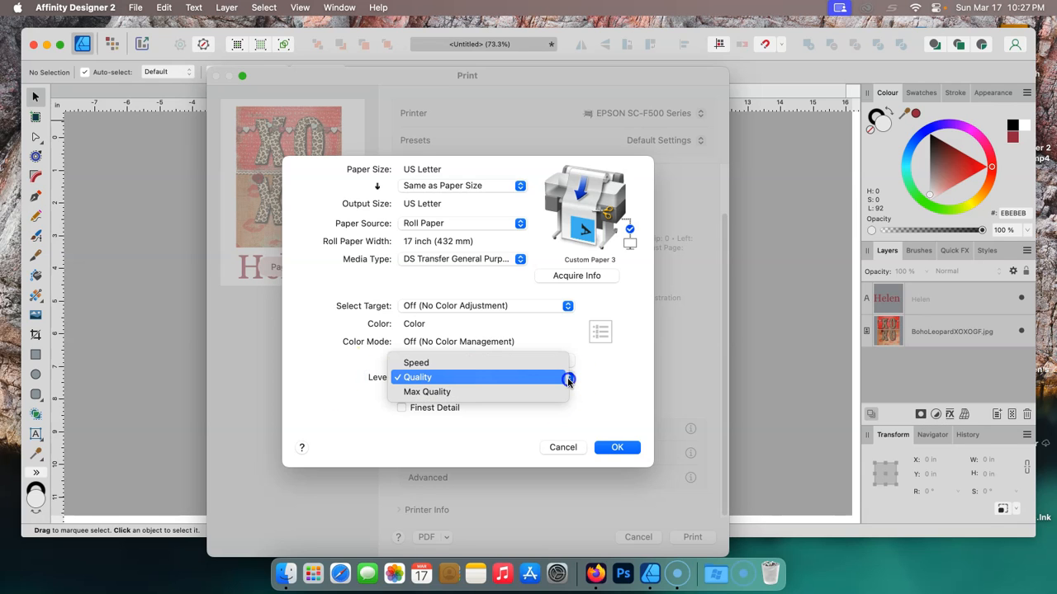
click(419, 391)
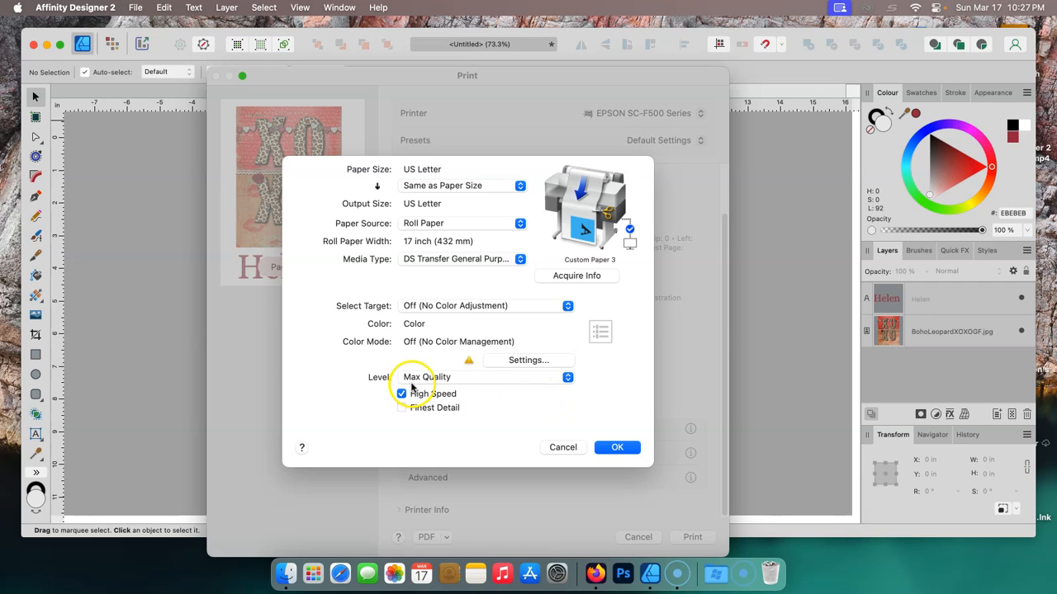
click(566, 377)
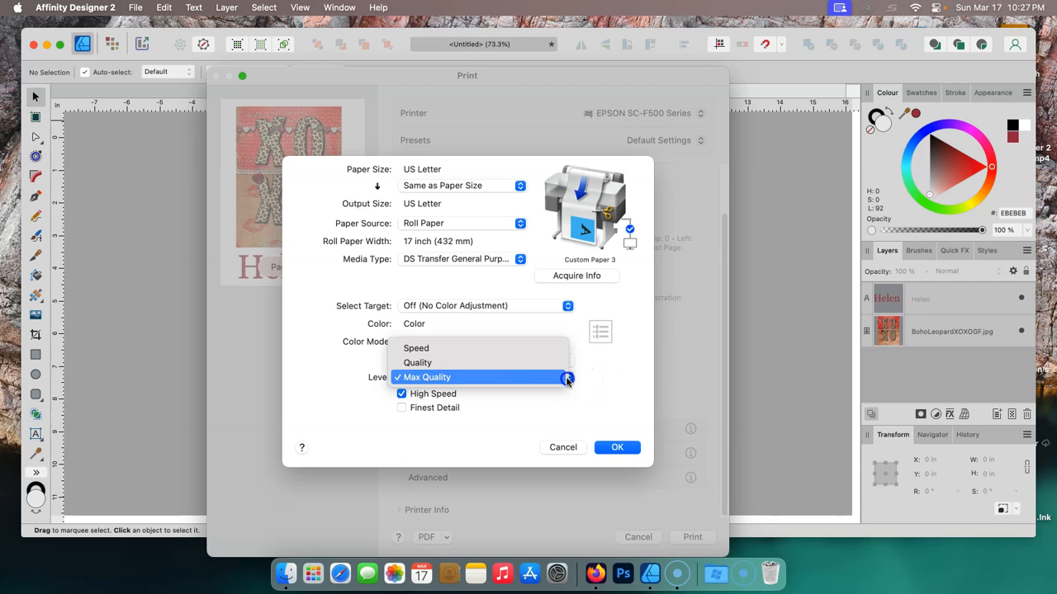
click(434, 363)
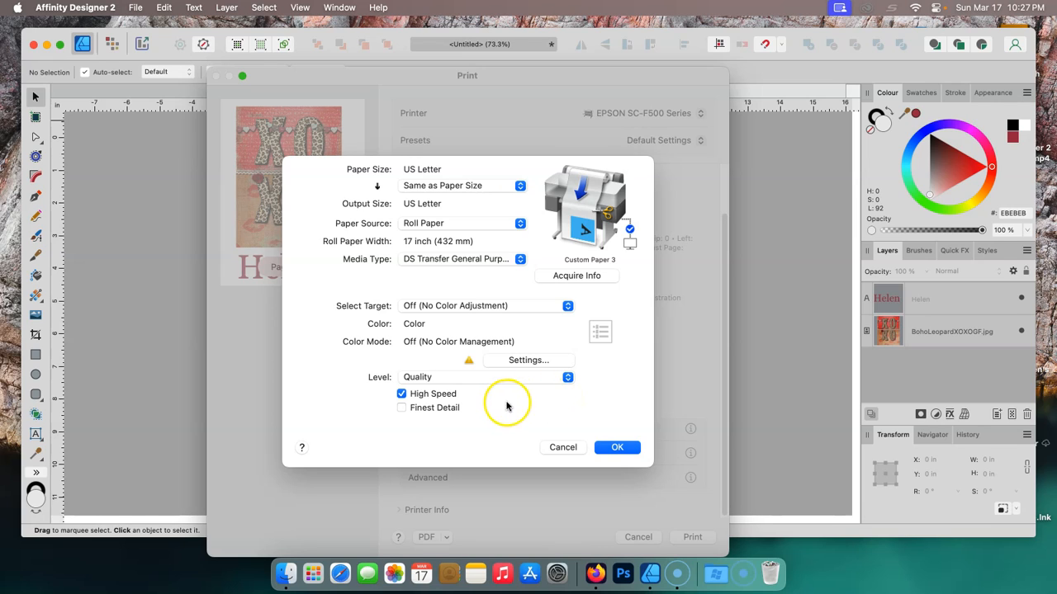
- Set the print level to Max Quality, turn off High Speed, and confirm the printer settings
click(567, 377)
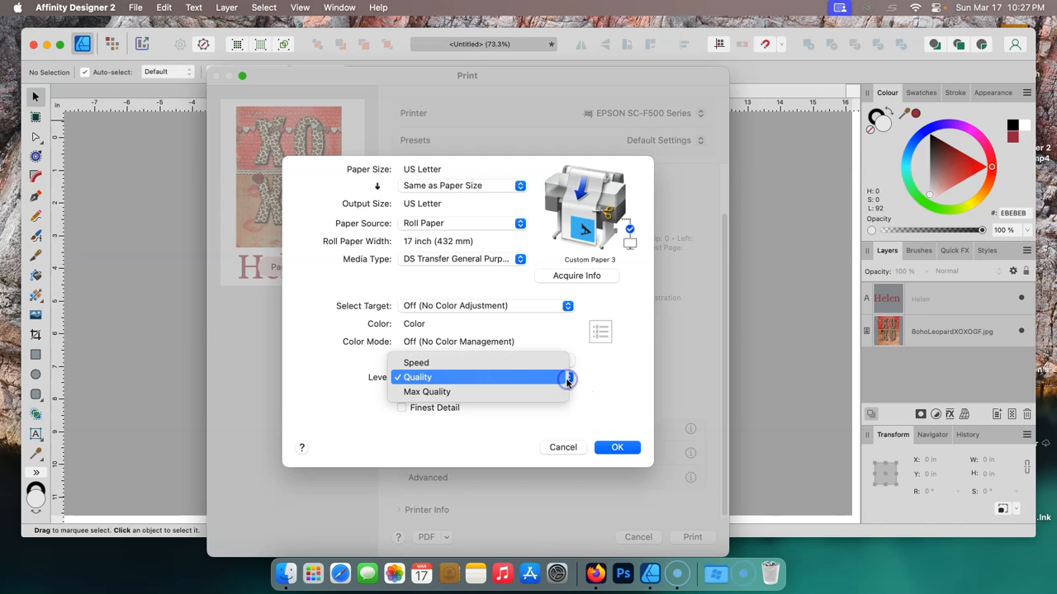
click(430, 394)
click(403, 394)
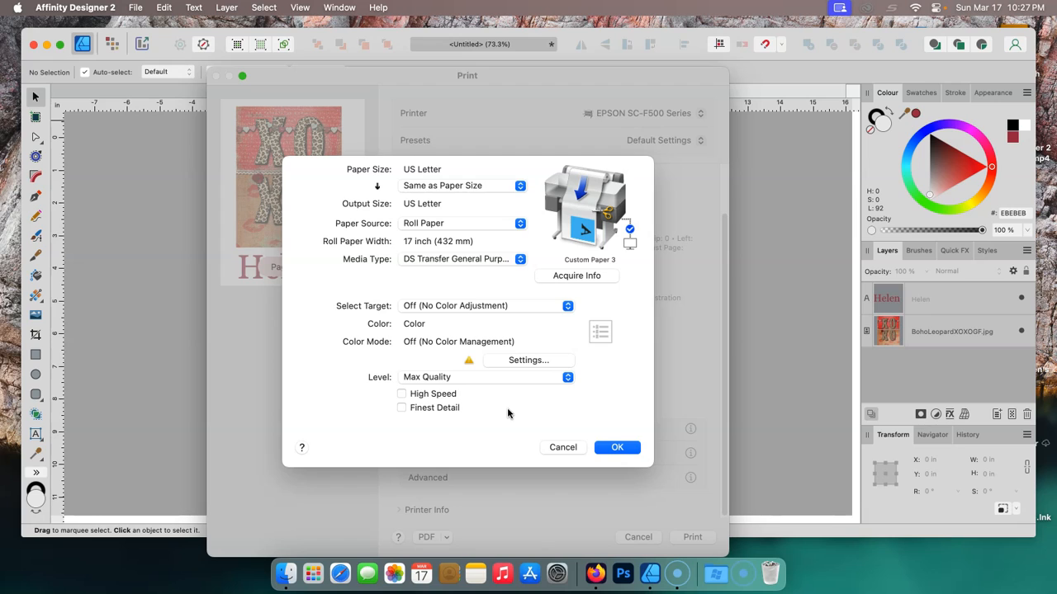
click(401, 407)
click(401, 408)
click(615, 447)
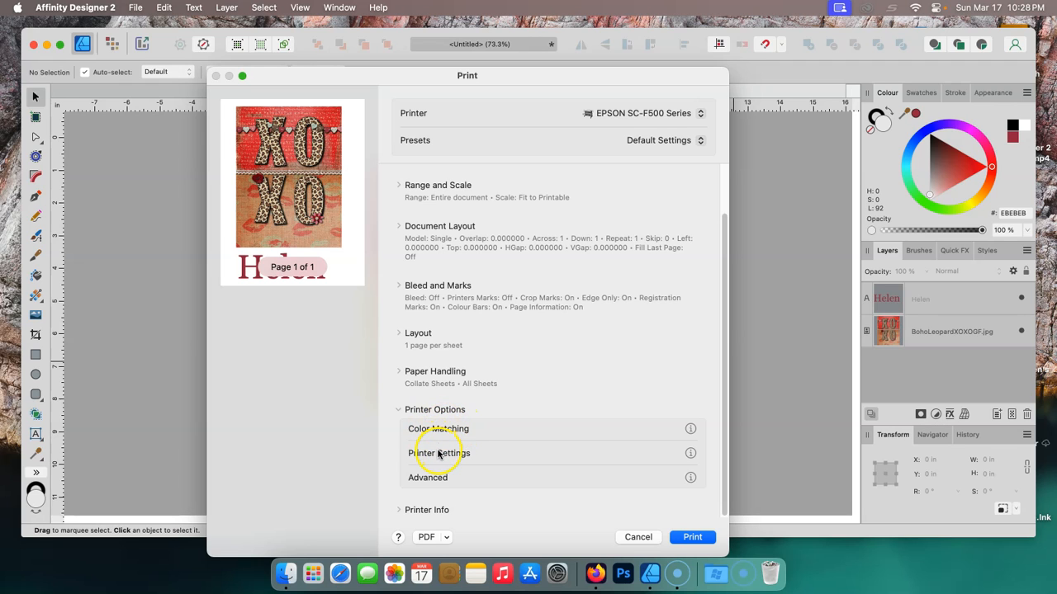
- Turn on Save Roll Paper in the advanced options and confirm the Advanced Media Control color density
click(429, 478)
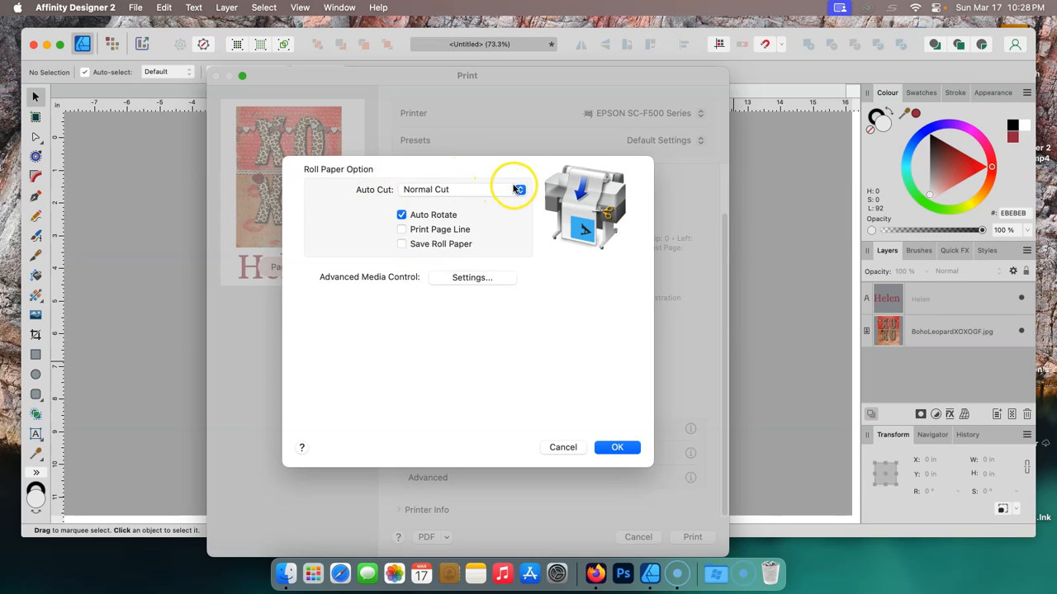
click(401, 246)
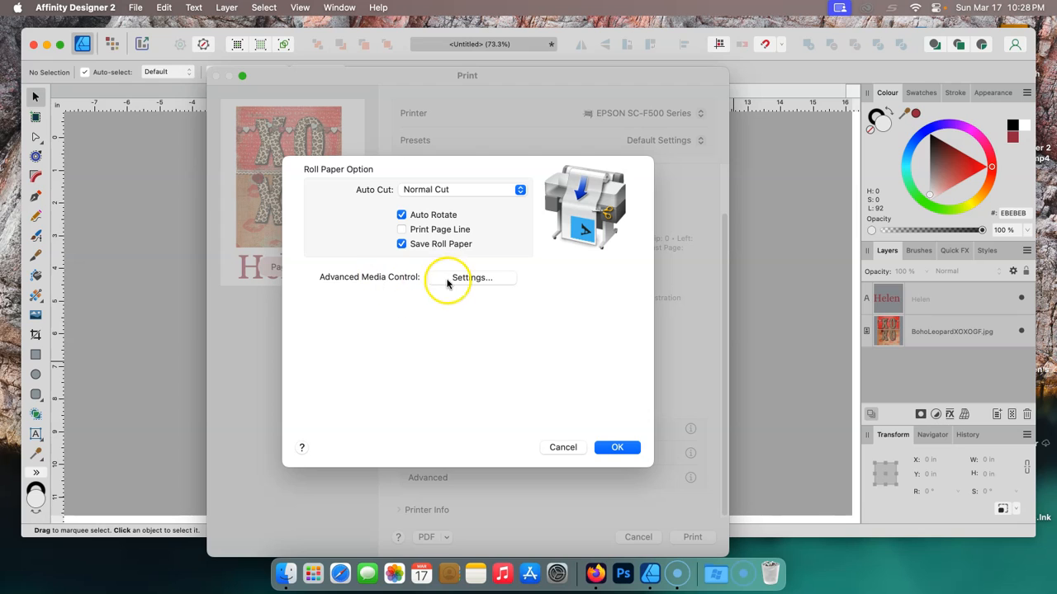
click(477, 278)
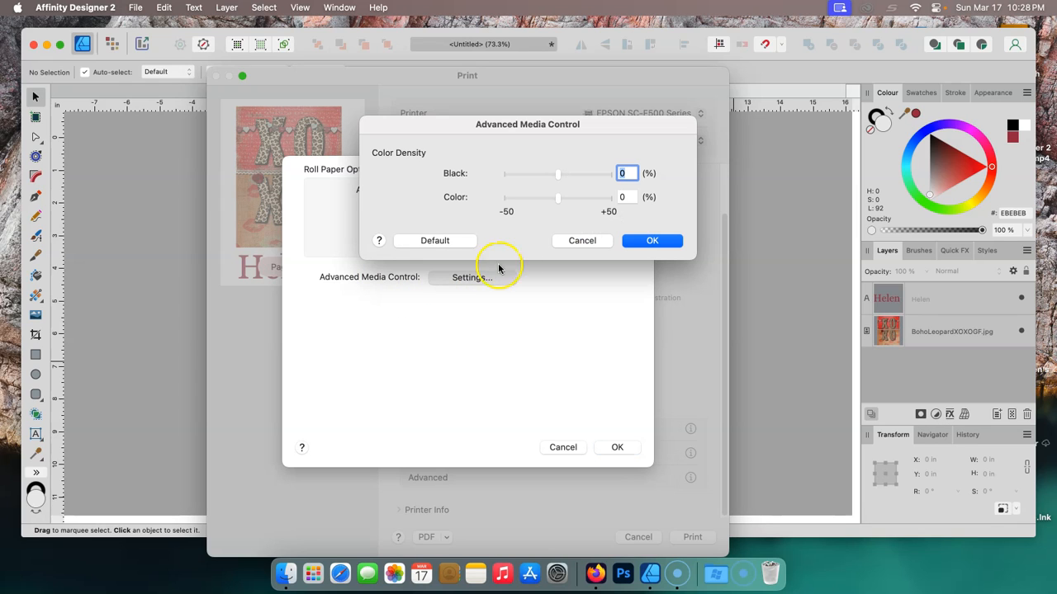
click(649, 240)
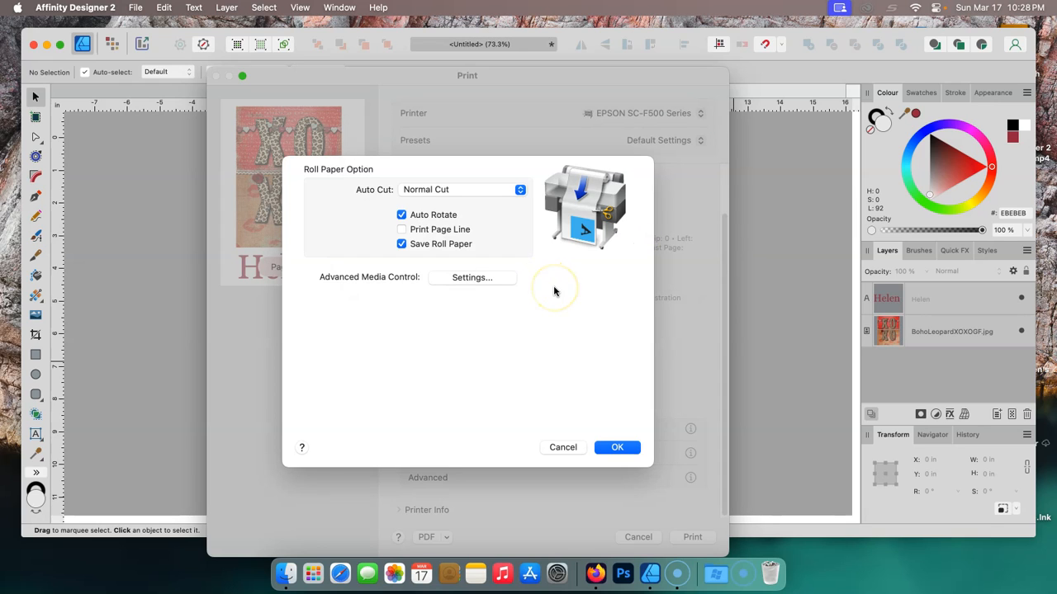
- Review the Color Matching options, keeping ColorSync with the Epson SC-F500 General Purpose/Textile profile
click(620, 447)
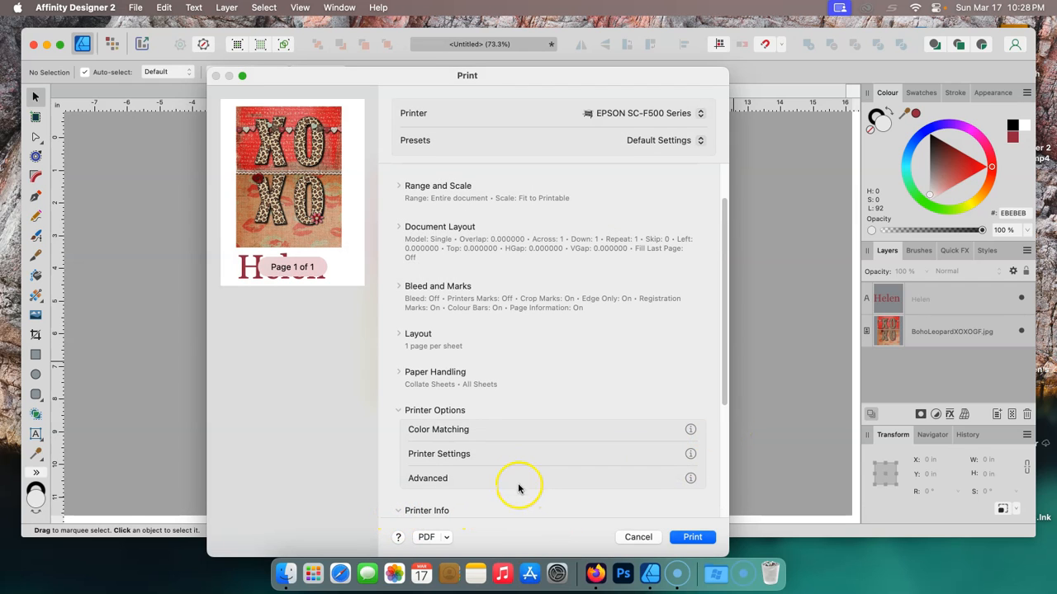
drag(727, 382, 734, 504)
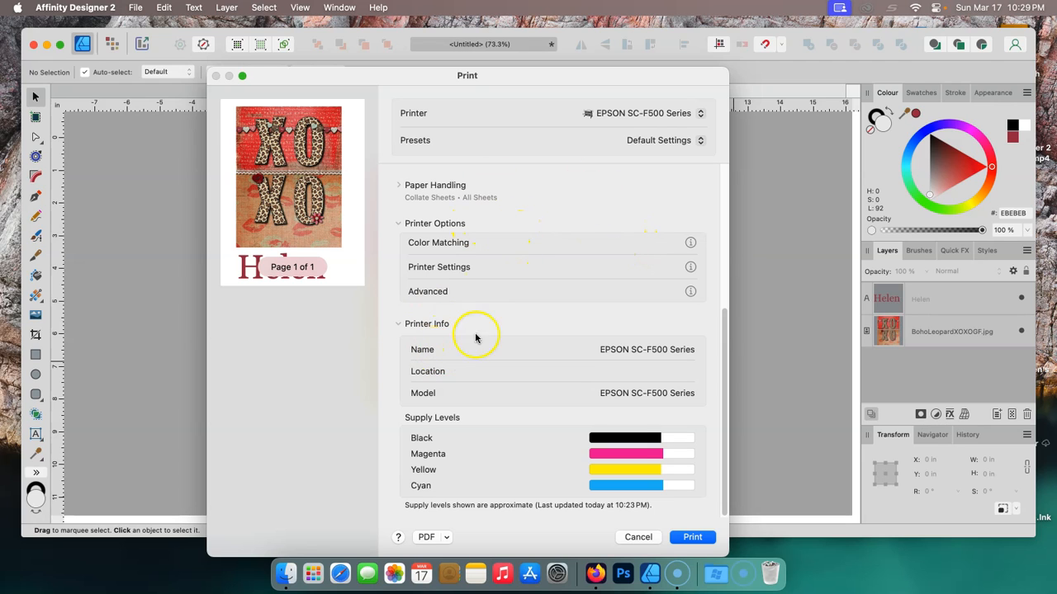
click(422, 242)
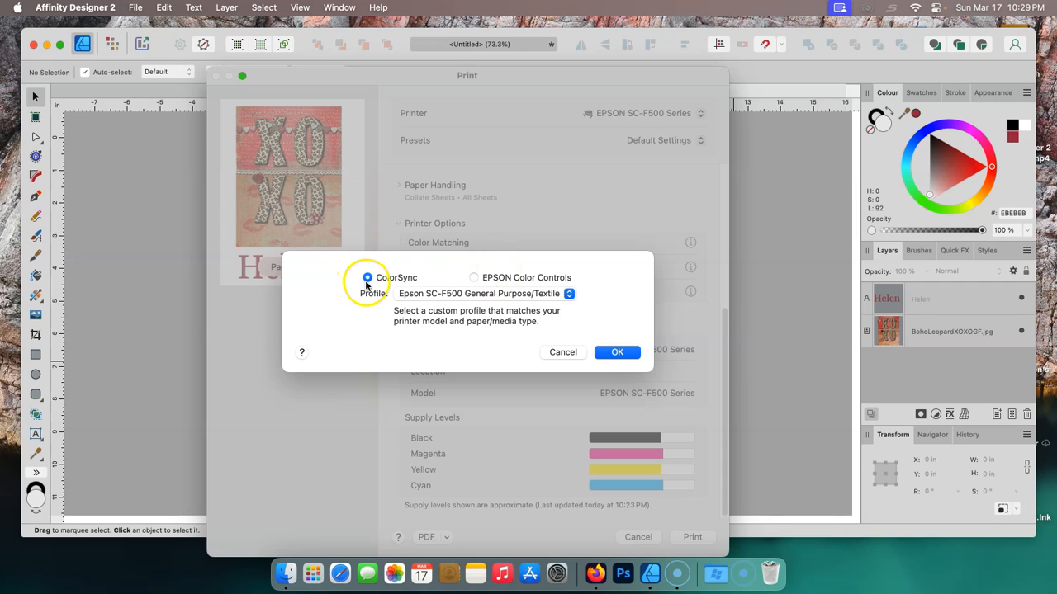
click(615, 353)
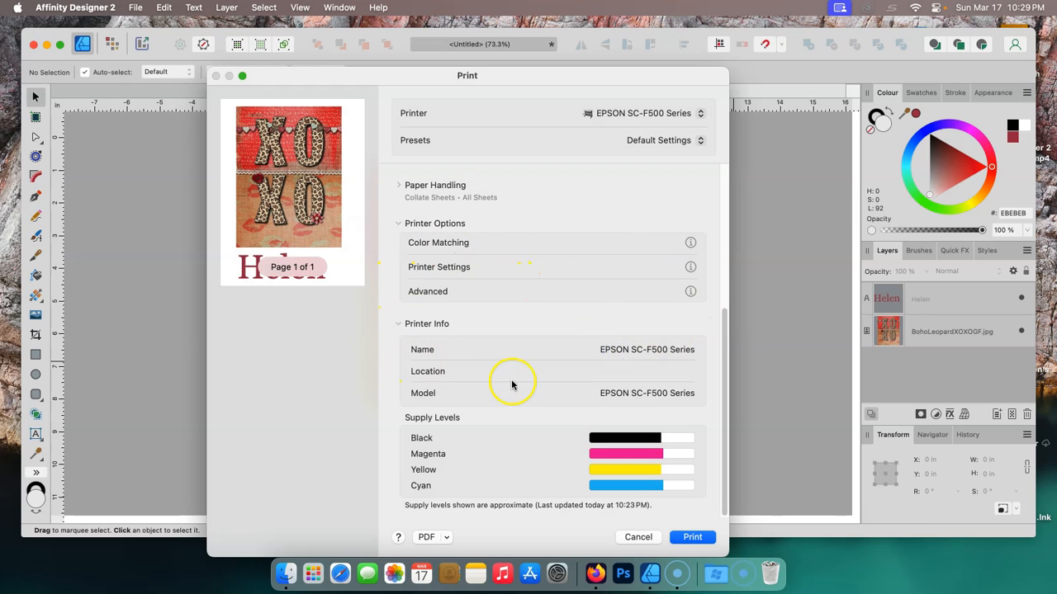
click(421, 241)
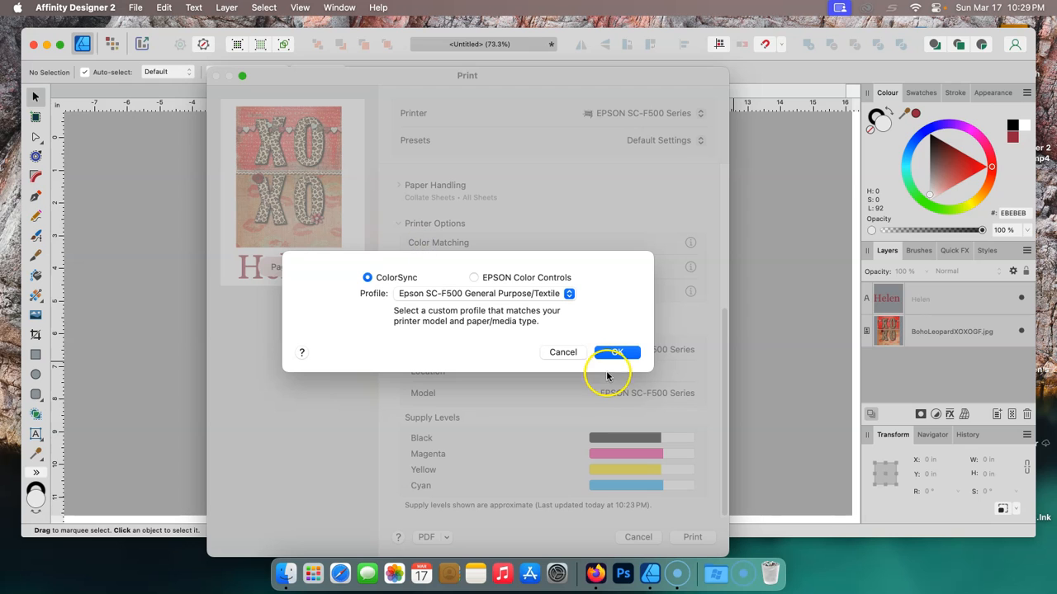
click(611, 355)
- Recheck the printer settings and advanced roll paper options, then cancel the print dialog
click(447, 268)
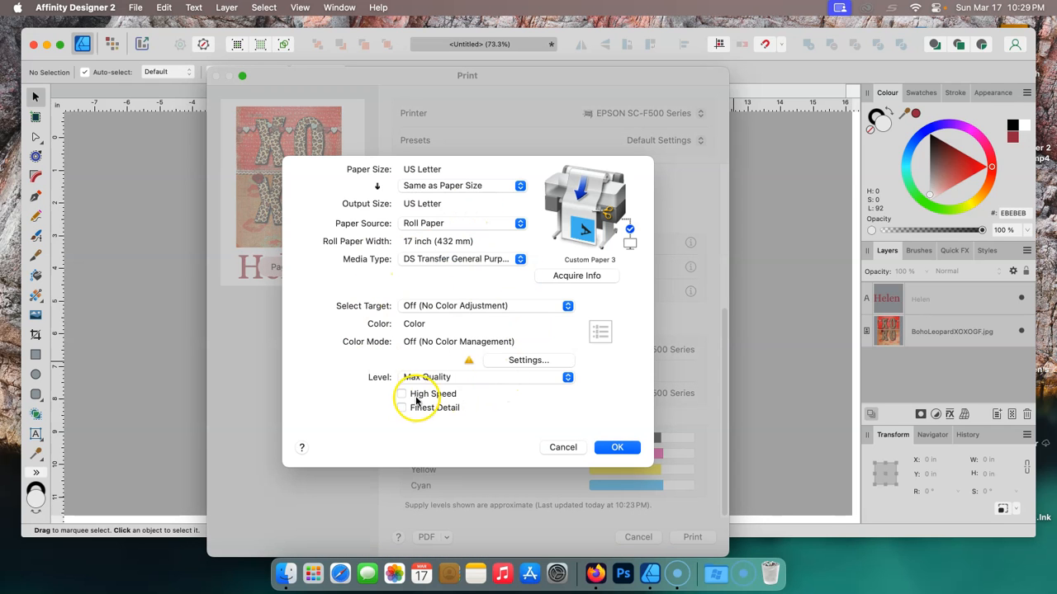
click(612, 448)
click(448, 292)
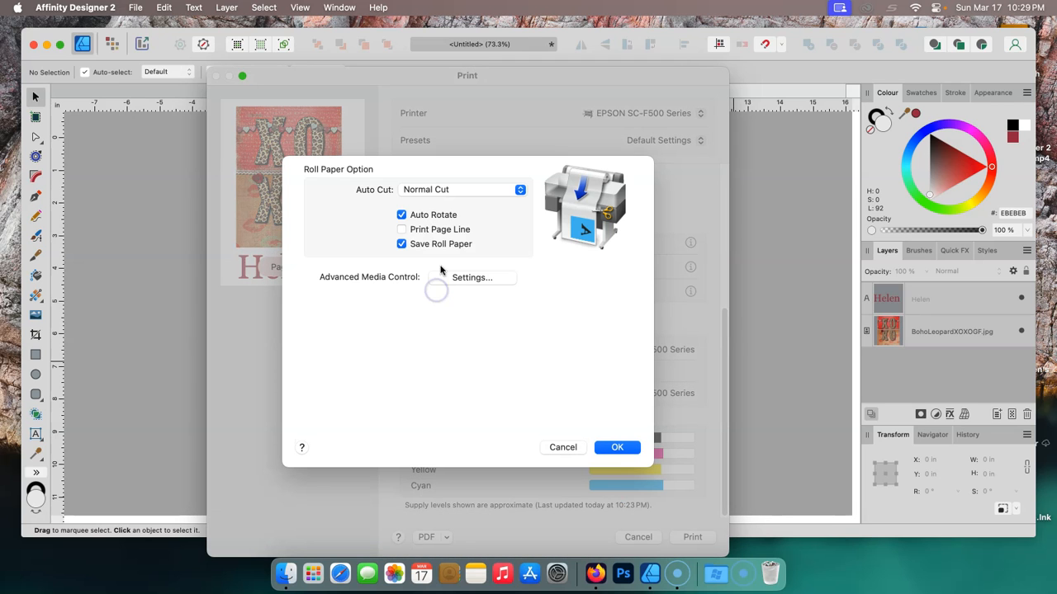
click(613, 450)
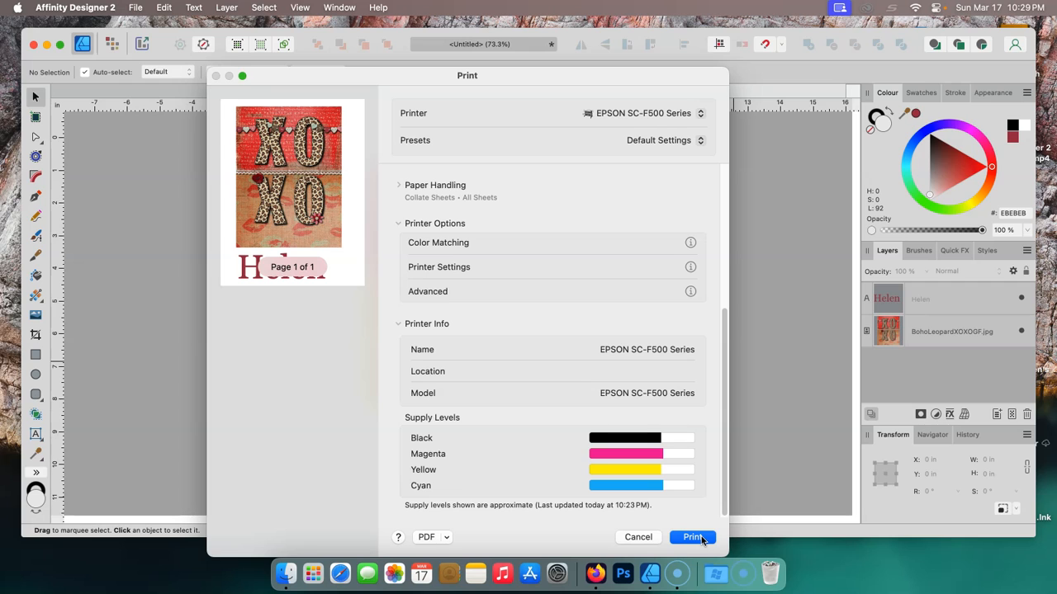
click(640, 539)
click(638, 537)
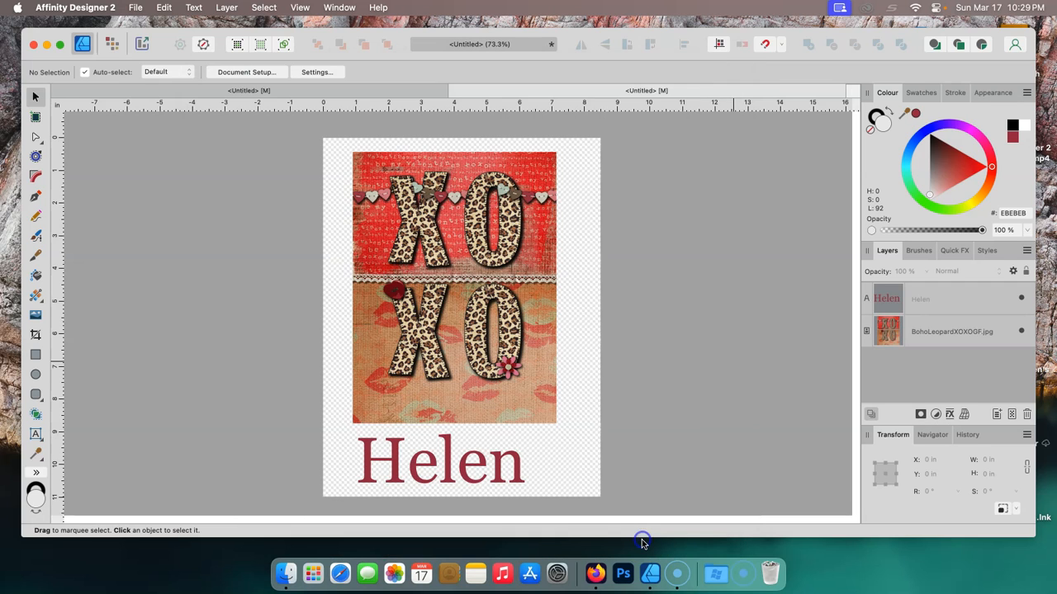